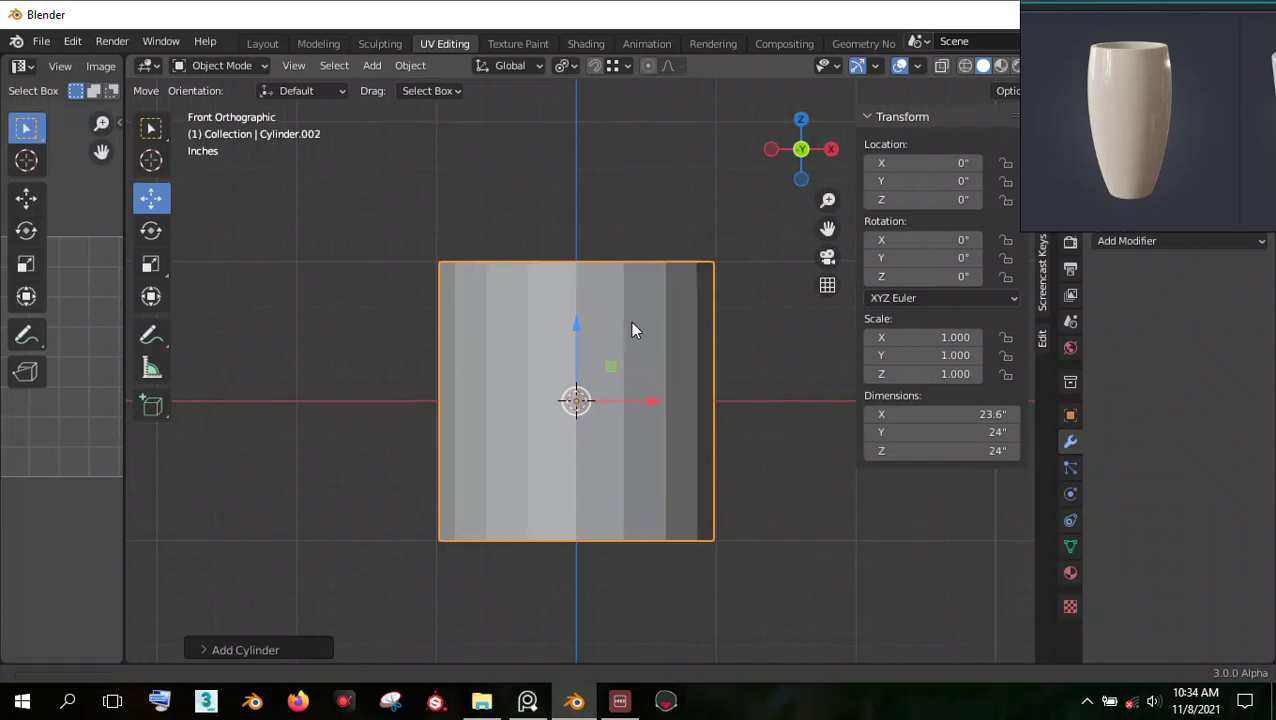
Step: Set the newly added cylinder's vertex count to 20
shift+middle_drag(630, 328, 572, 320)
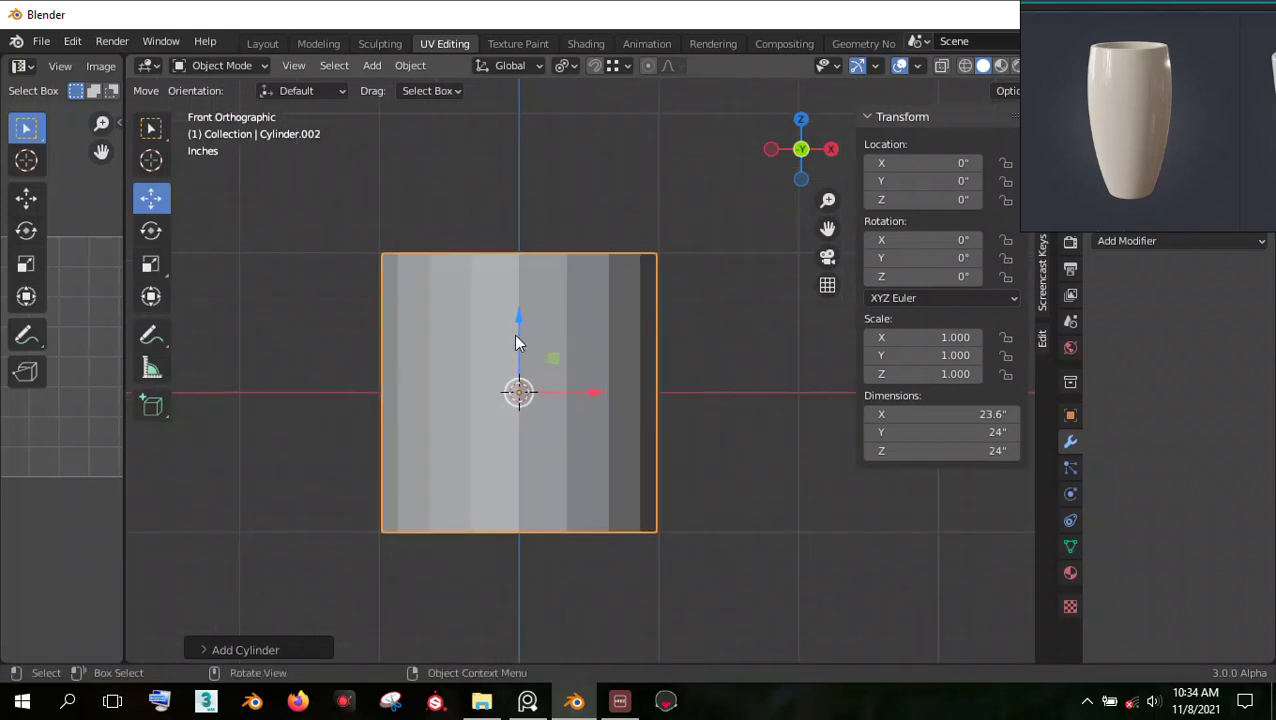
click(265, 649)
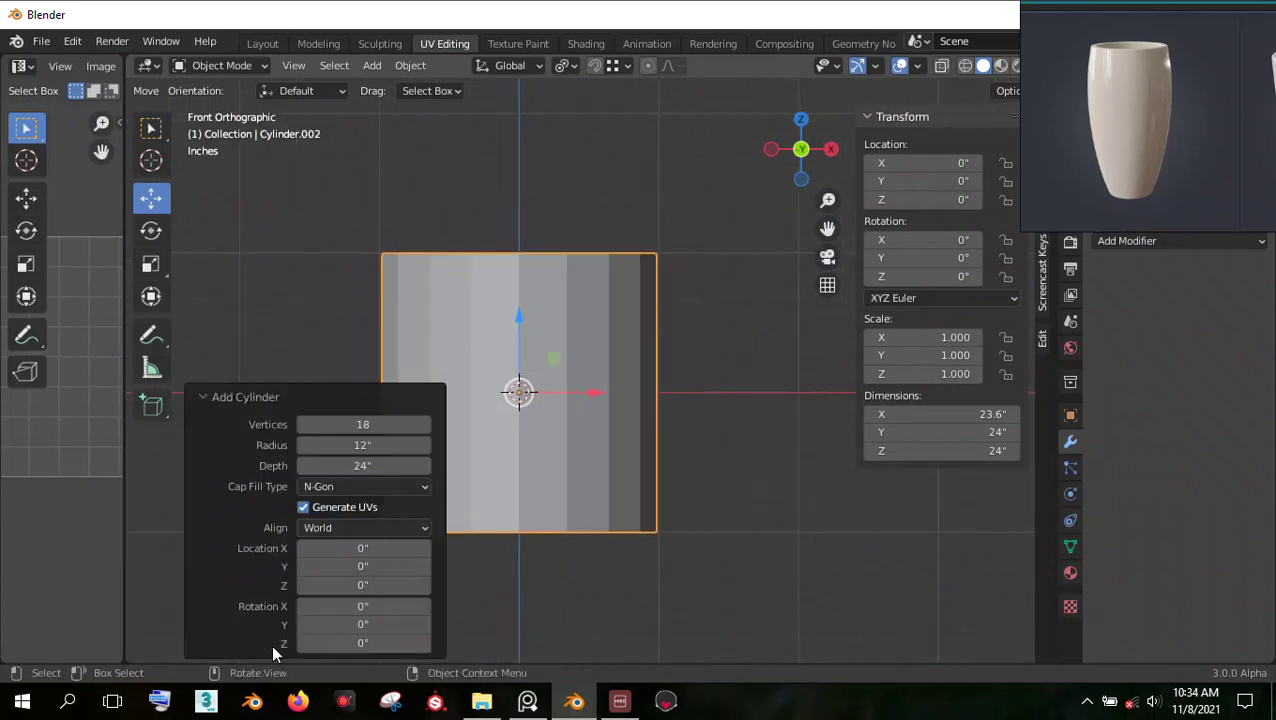
click(427, 424)
click(427, 424)
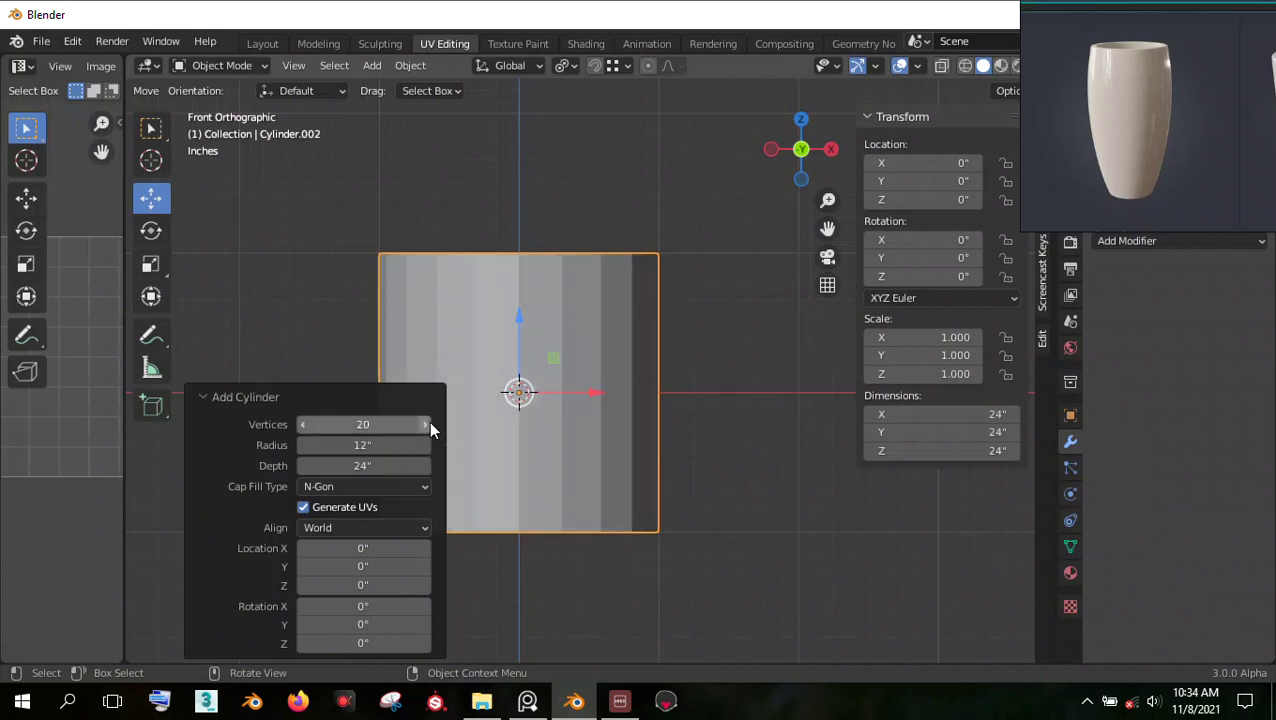
click(372, 397)
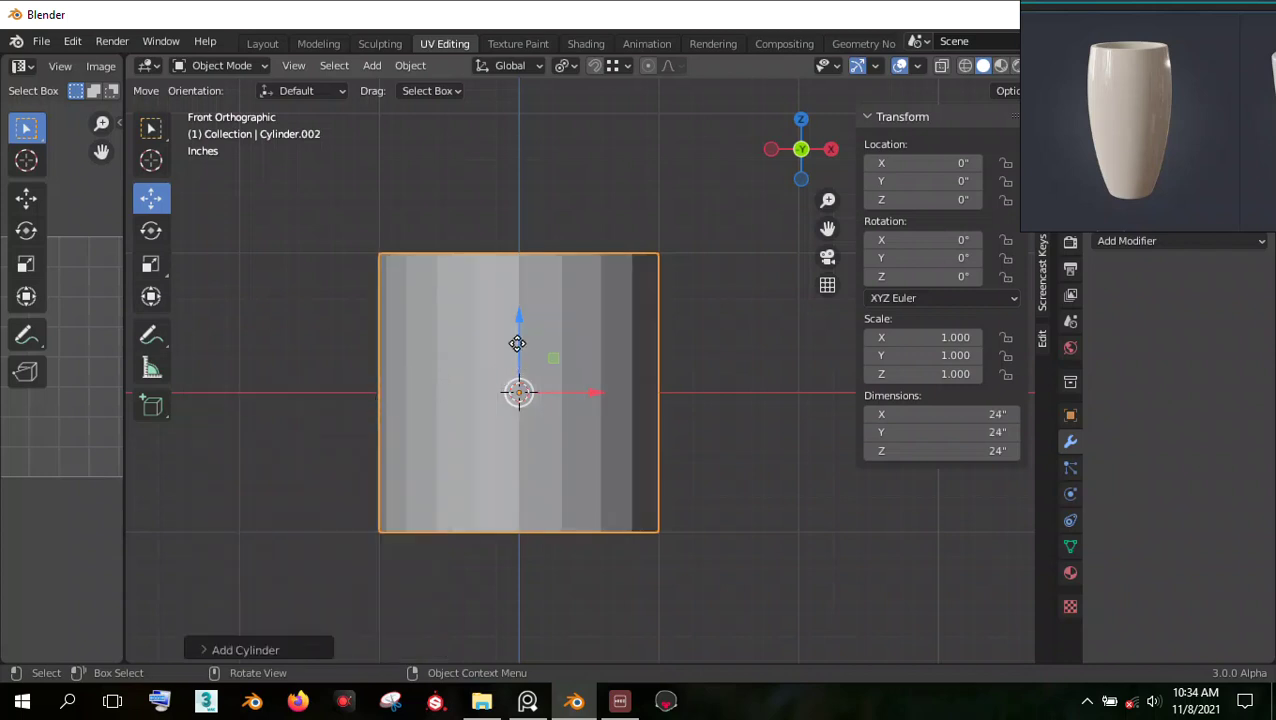
Step: Raise the cylinder about 12" along Z and scale it down uniformly to about 5.76"
drag(517, 343, 516, 207)
shift+middle_drag(521, 255, 519, 361)
key(s)
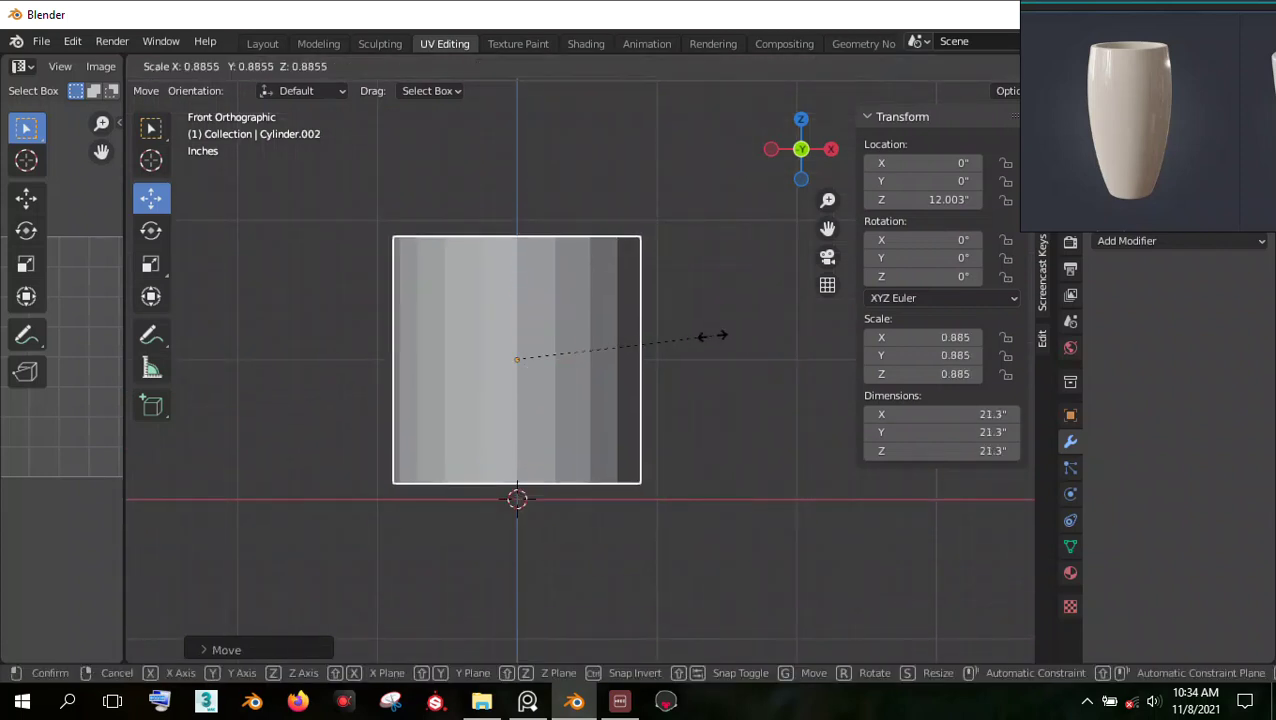
click(681, 336)
key(s)
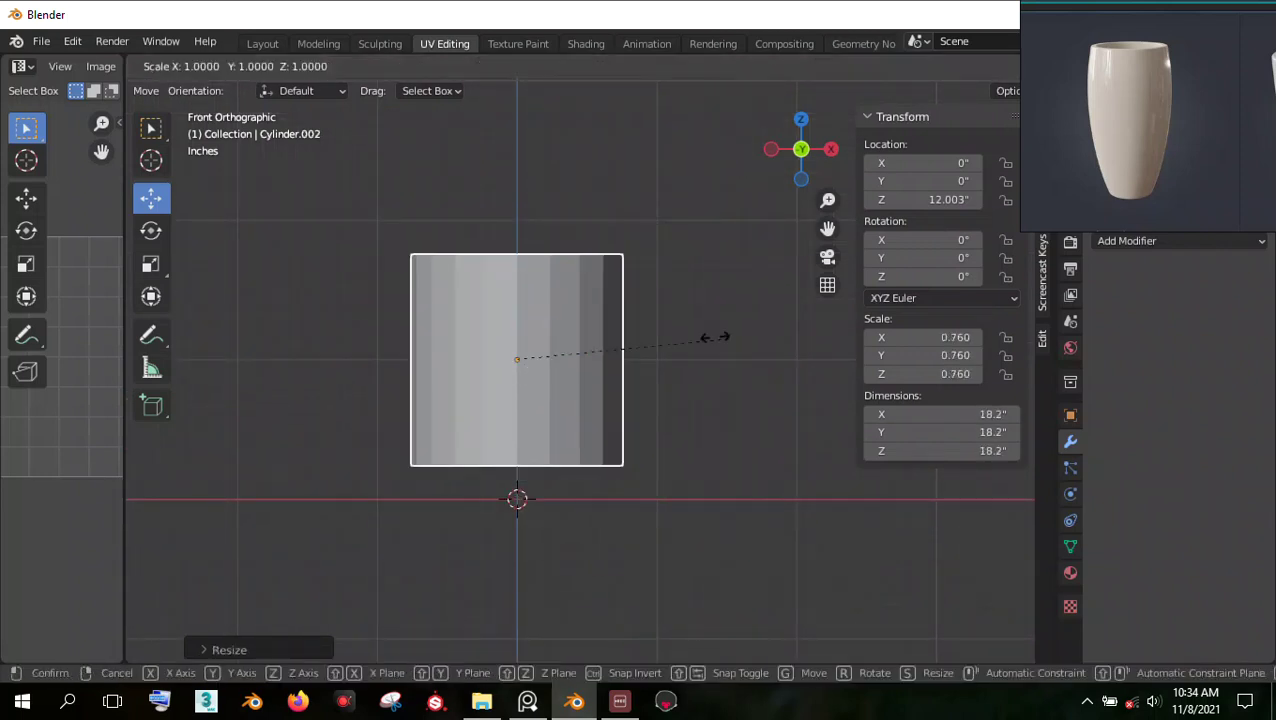
click(576, 327)
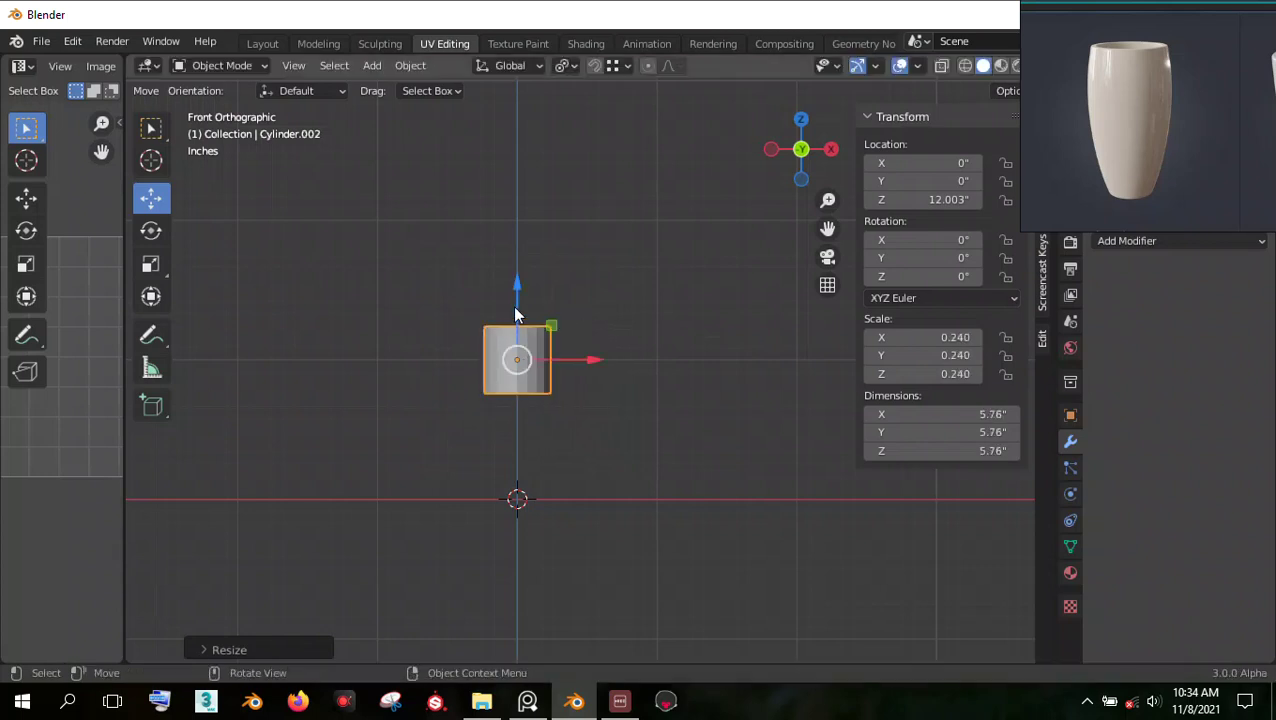
Step: Lower the cylinder to about Z 2.69" so its base sits near the ground line, and scale it to about 5.3"
drag(515, 314, 529, 418)
scroll(530, 500, up, 8)
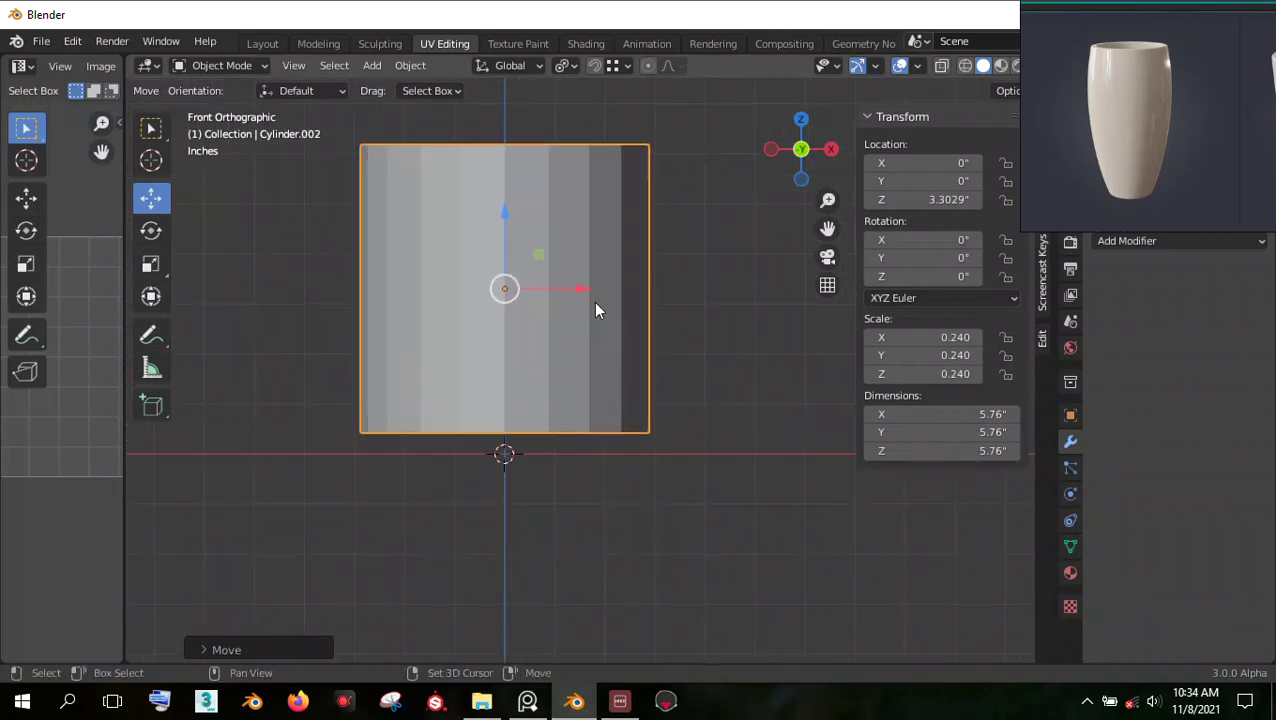
shift+middle_drag(593, 301, 604, 395)
scroll(567, 366, up, 1)
drag(503, 312, 500, 358)
key(s)
click(726, 374)
scroll(664, 299, down, 2)
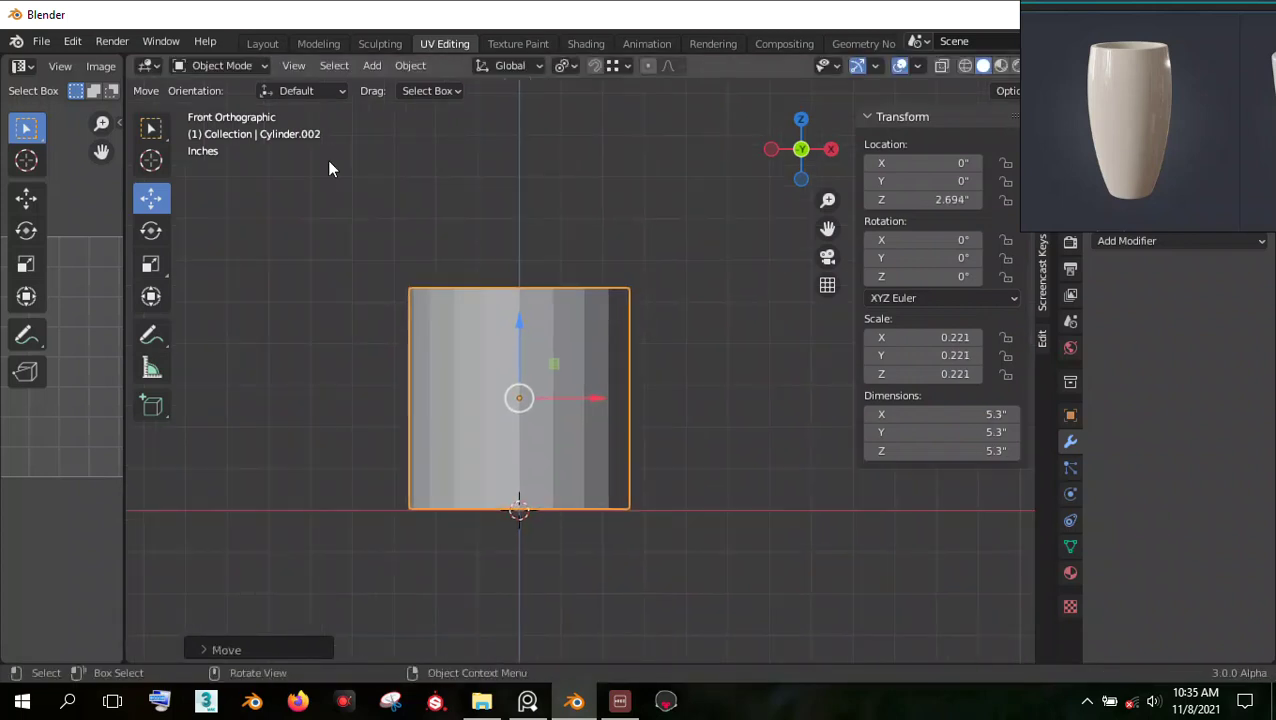
Step: In Edit Mode, select the cylinder's top face and raise it to about 21.6" in local Z
click(214, 67)
click(211, 106)
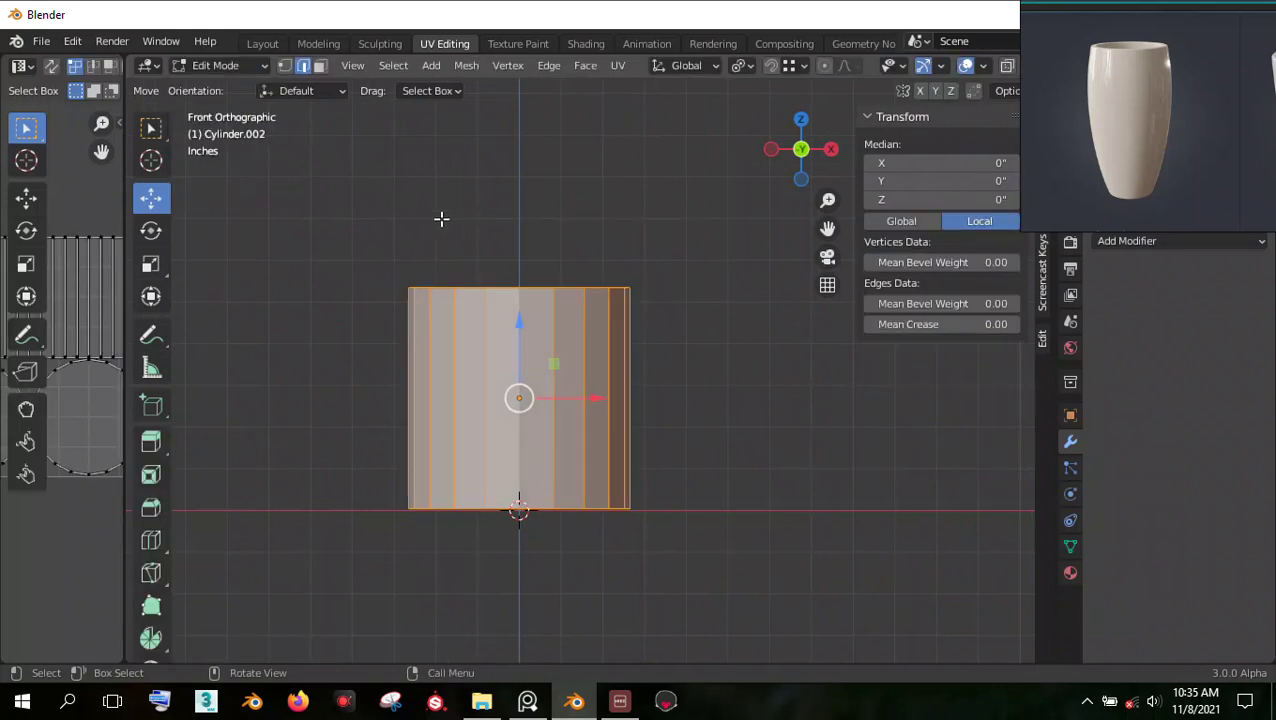
click(320, 66)
middle_drag(479, 194, 554, 268)
click(516, 294)
scroll(516, 296, down, 3)
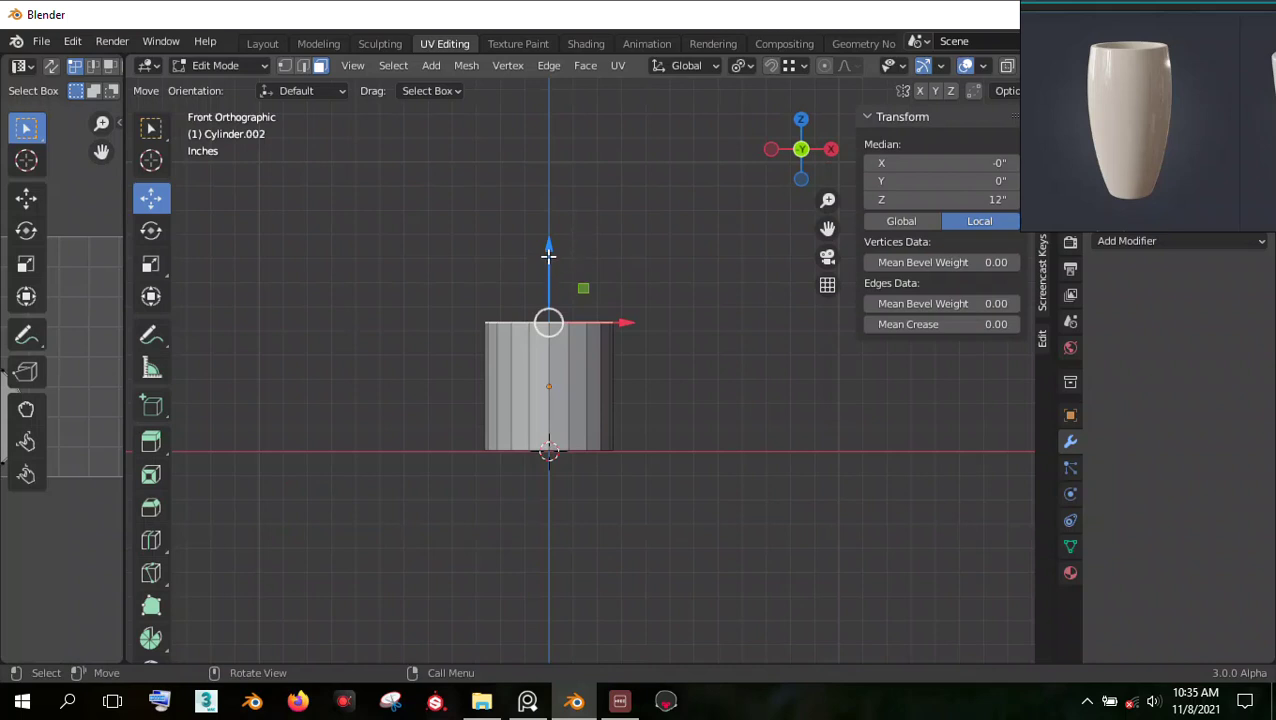
drag(548, 256, 550, 198)
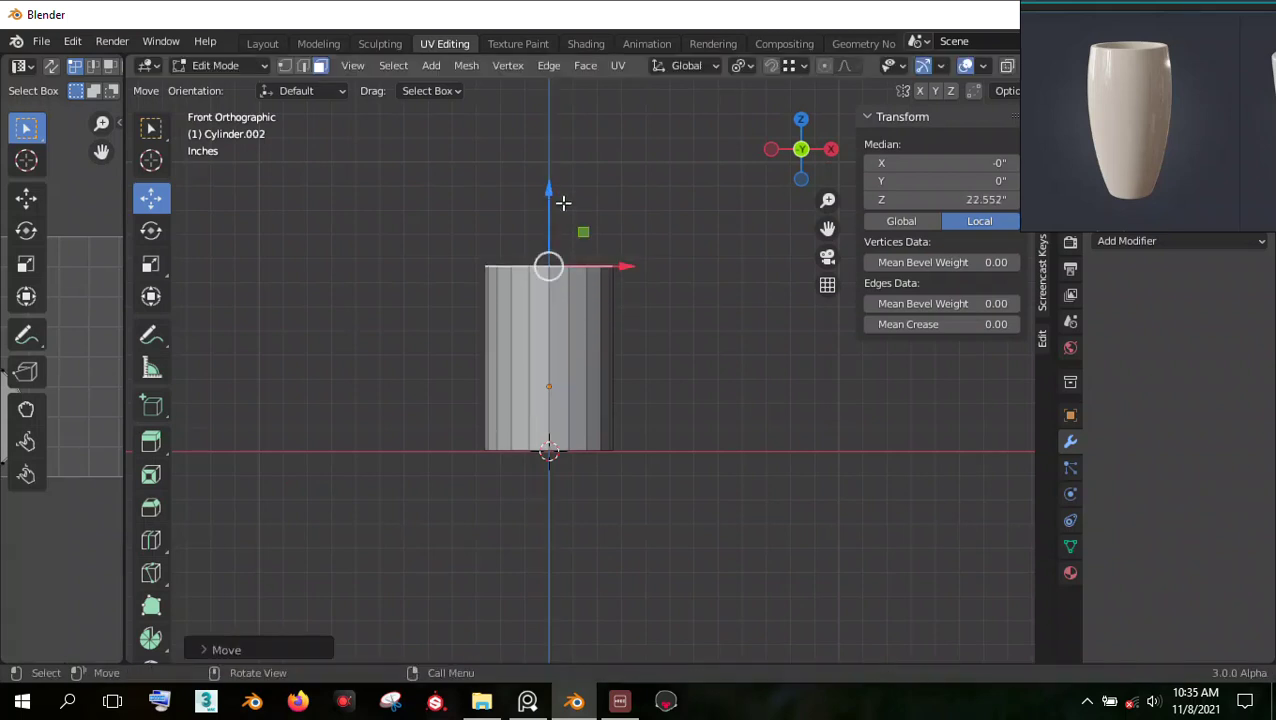
scroll(563, 210, up, 2)
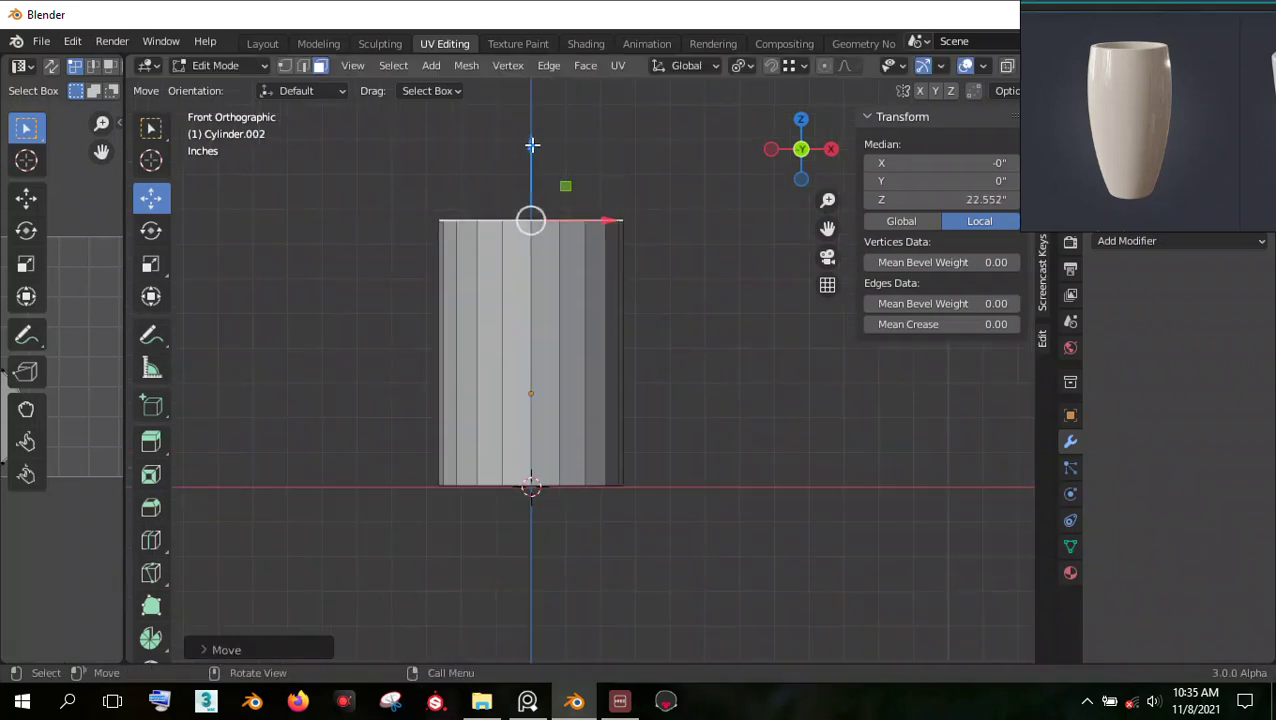
drag(532, 145, 532, 152)
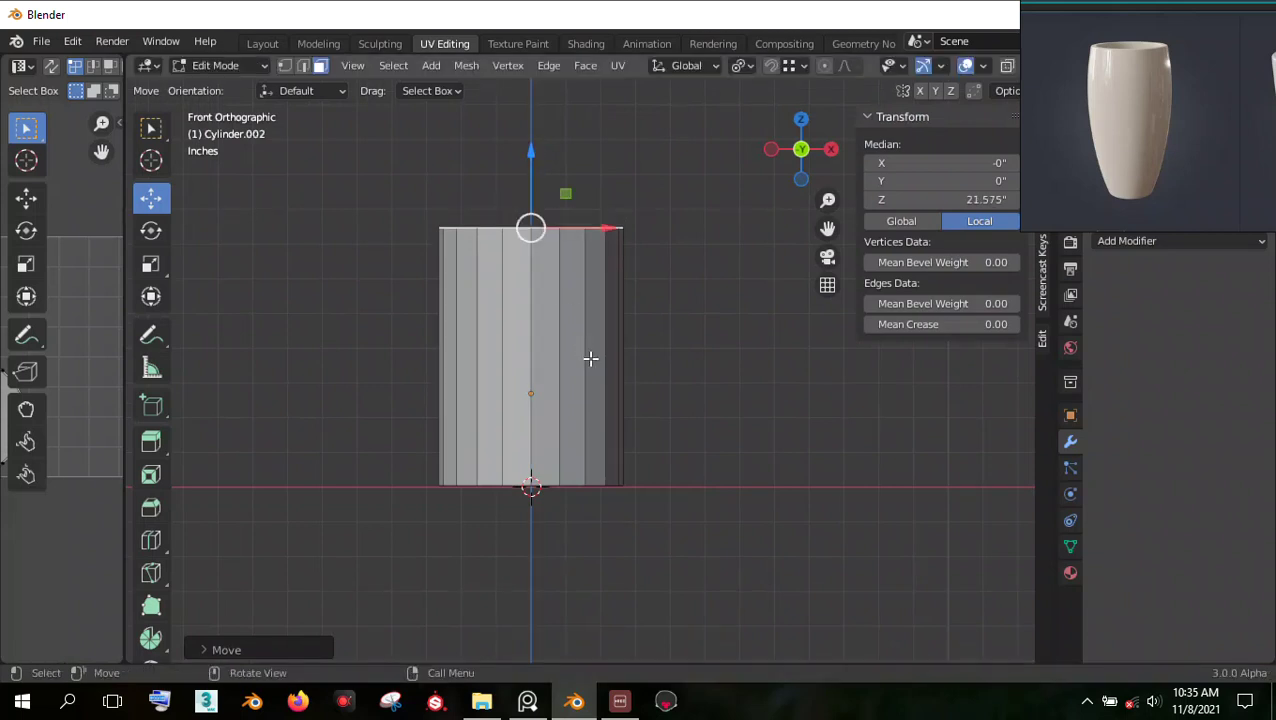
Step: Add a horizontal loop cut around the cylinder's middle and lower it to about 3.2" in local Z
middle_drag(591, 358, 564, 456)
key(KP_1)
click(564, 456)
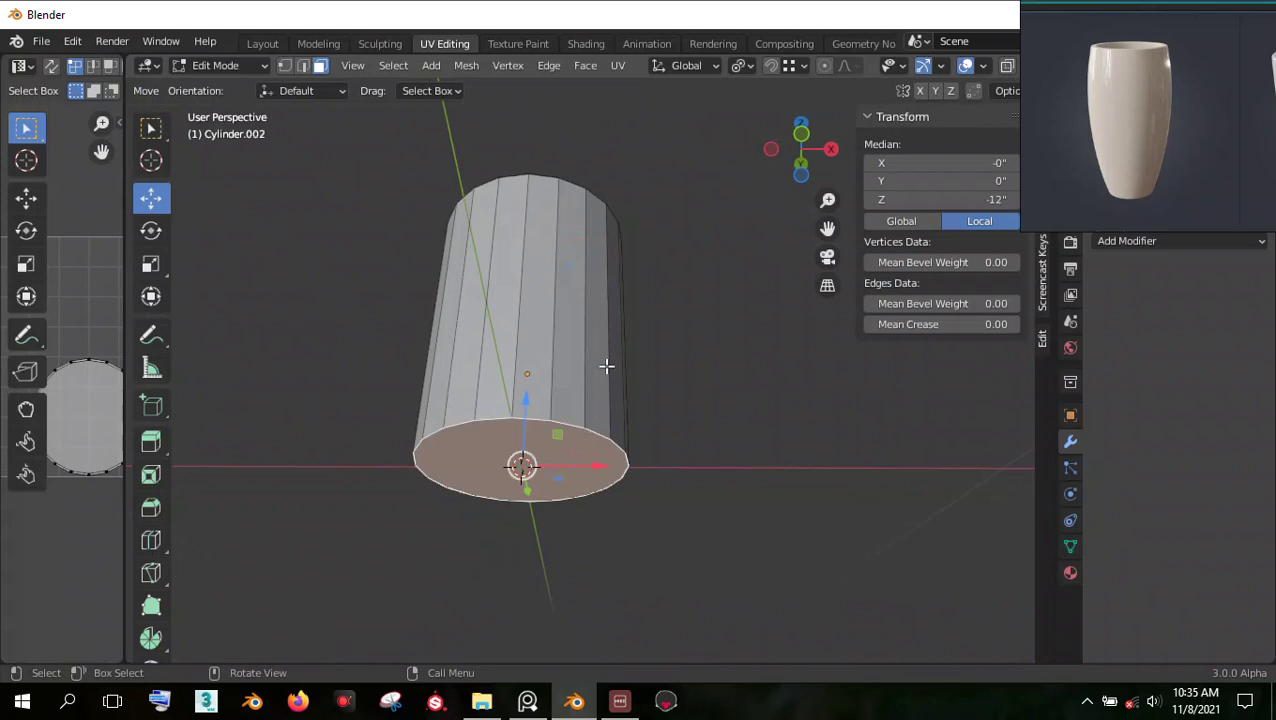
key(ctrl+r)
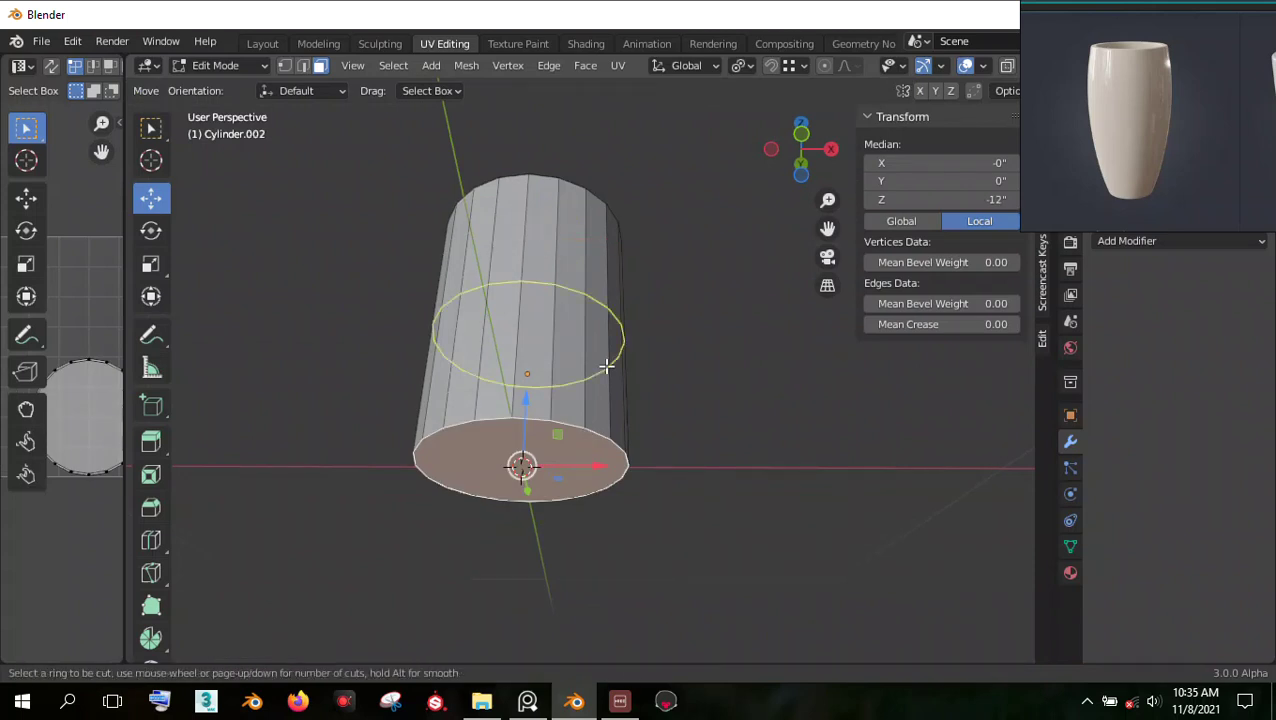
click(618, 362)
right_click(618, 362)
alt+middle_drag(618, 362, 634, 389)
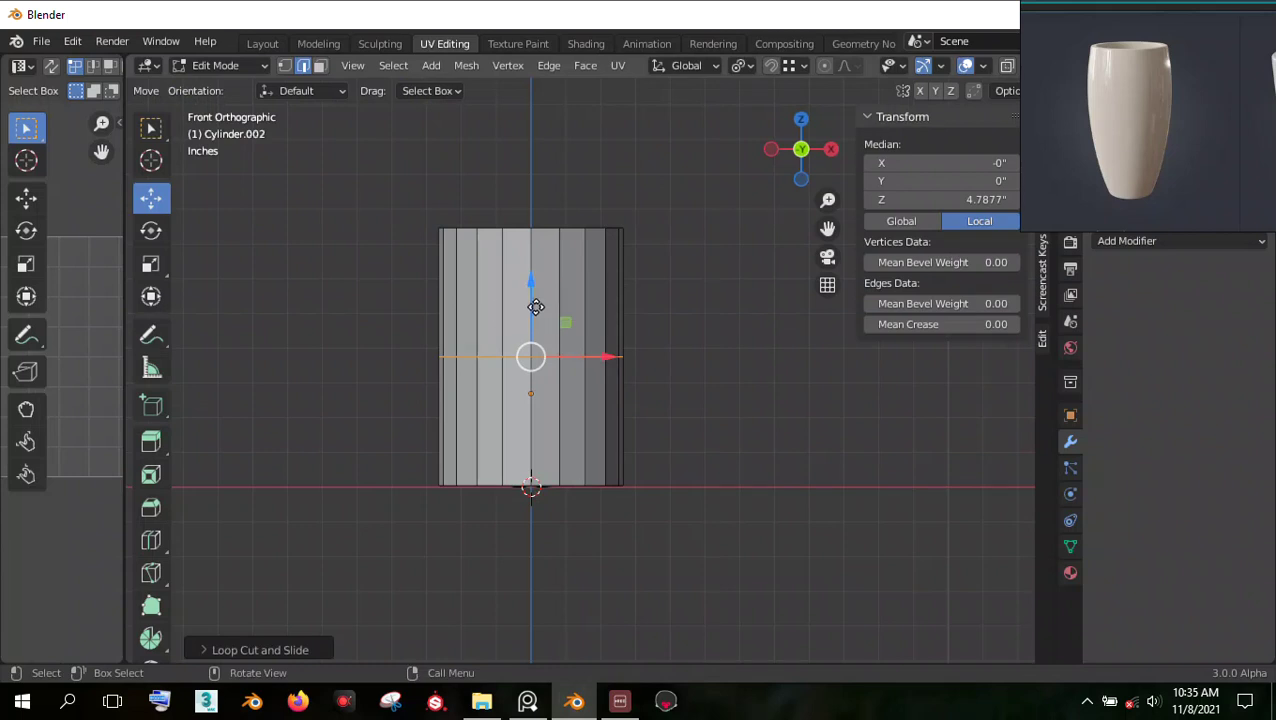
drag(536, 307, 536, 320)
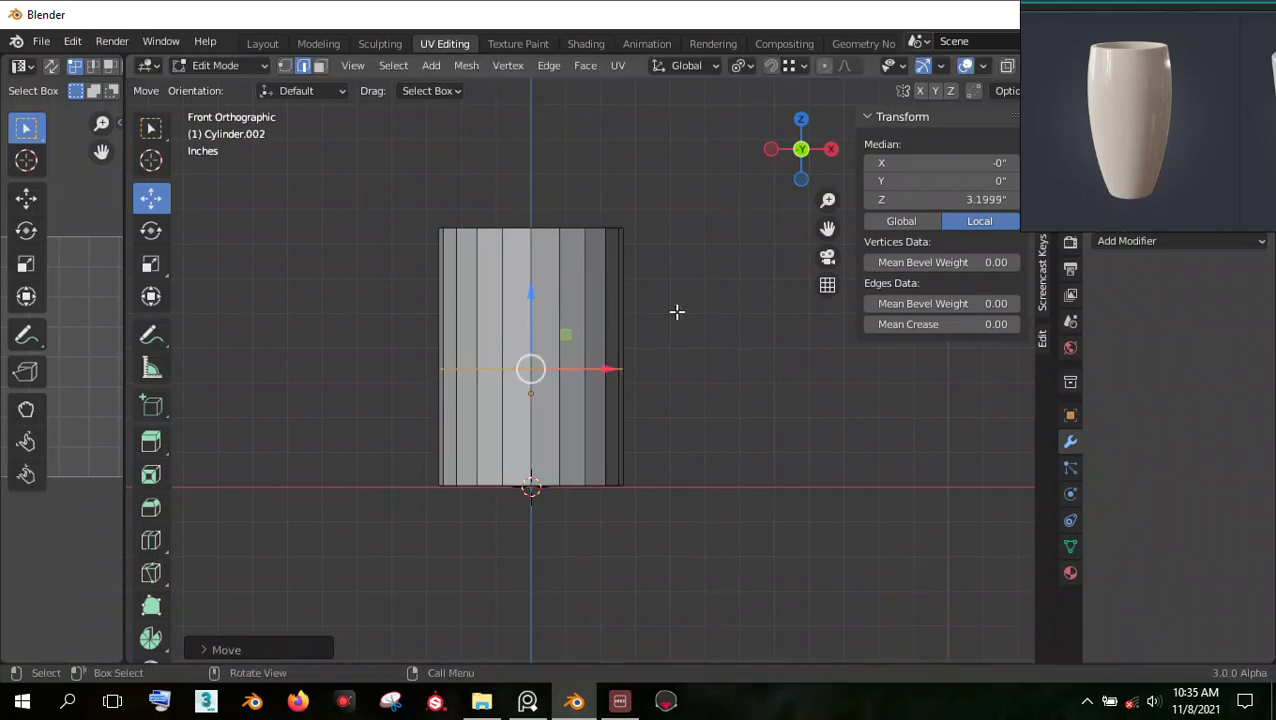
click(638, 374)
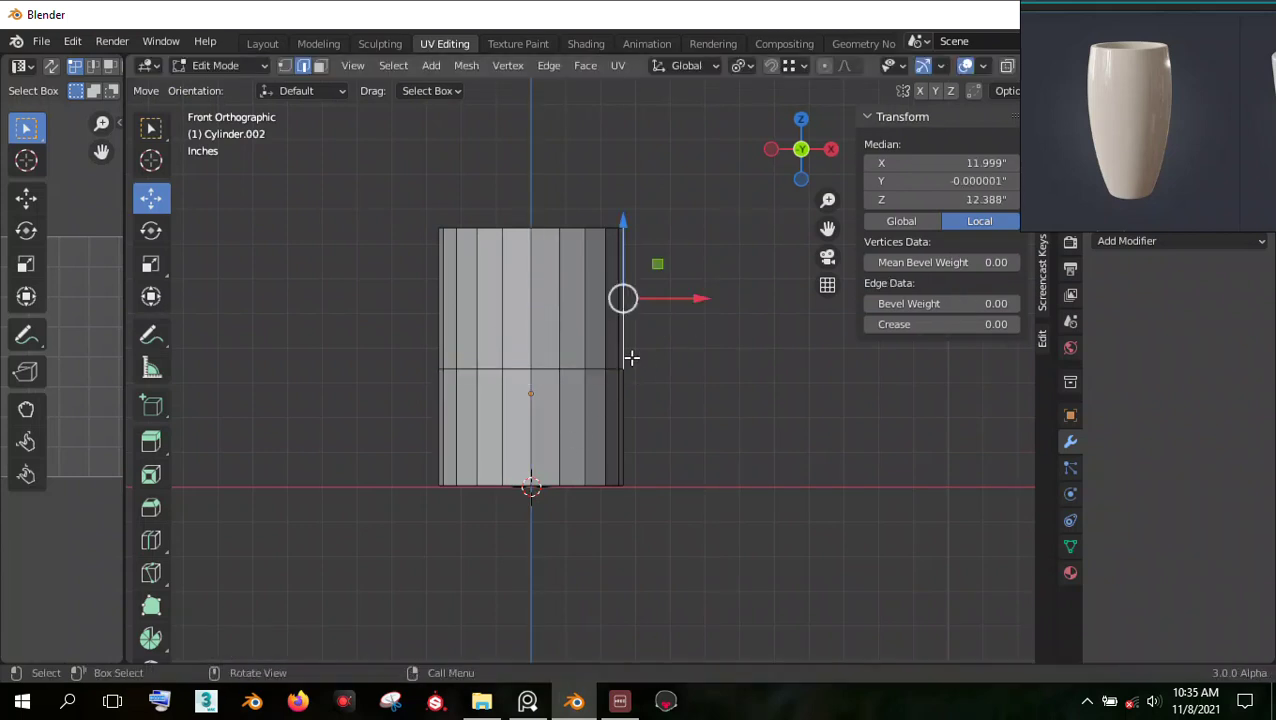
Step: Add a second horizontal loop cut centred in the cylinder's upper section
key(ctrl+r)
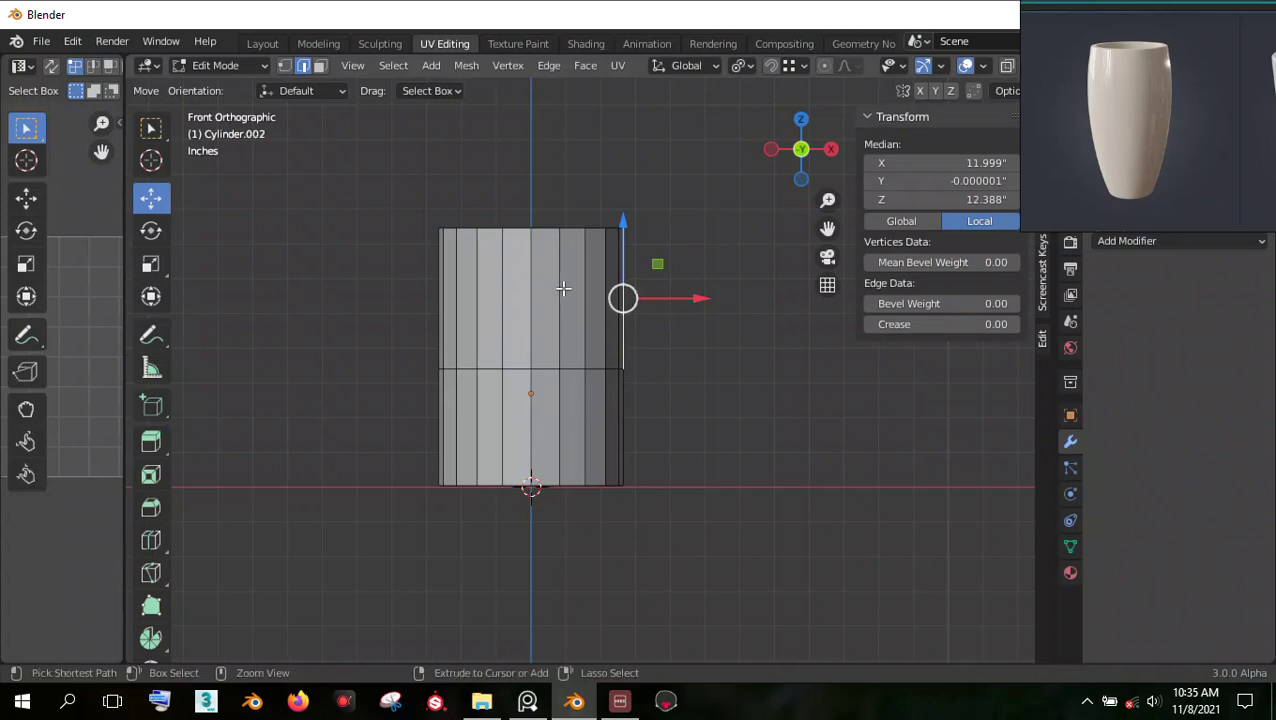
click(563, 289)
right_click(588, 302)
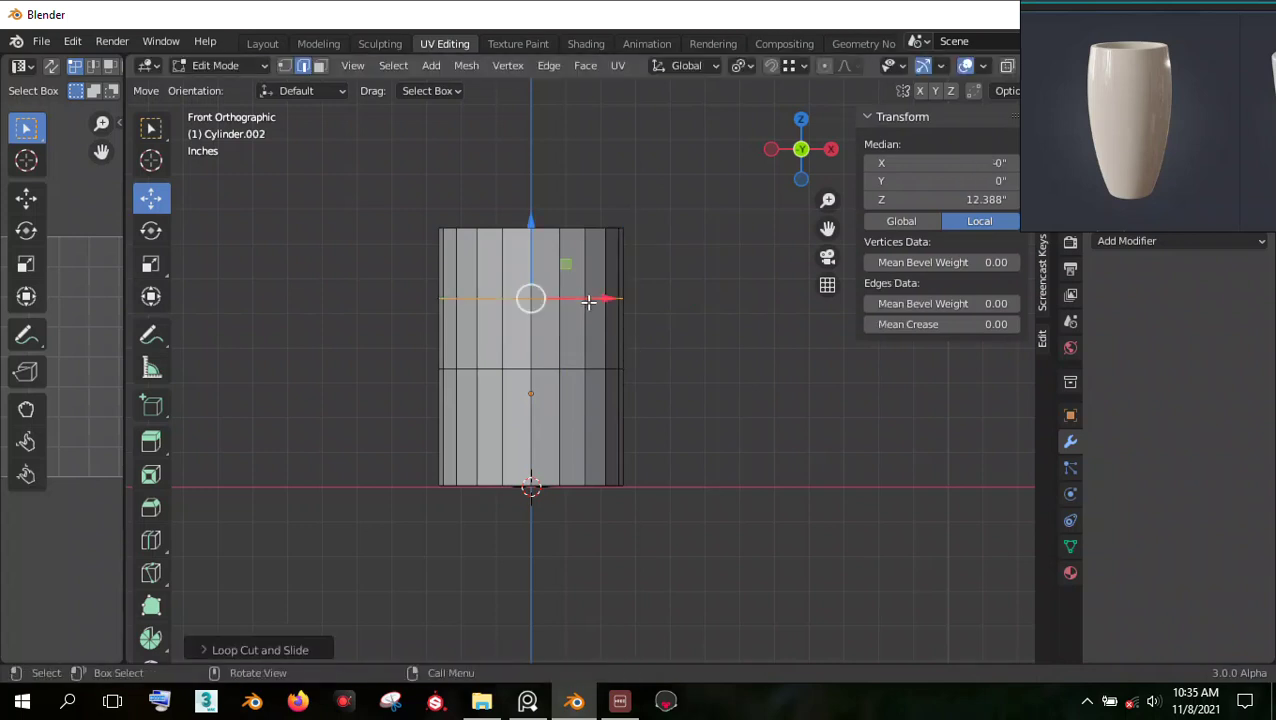
Step: Select the bottom face and scale it inward to taper the vase's base
key(3)
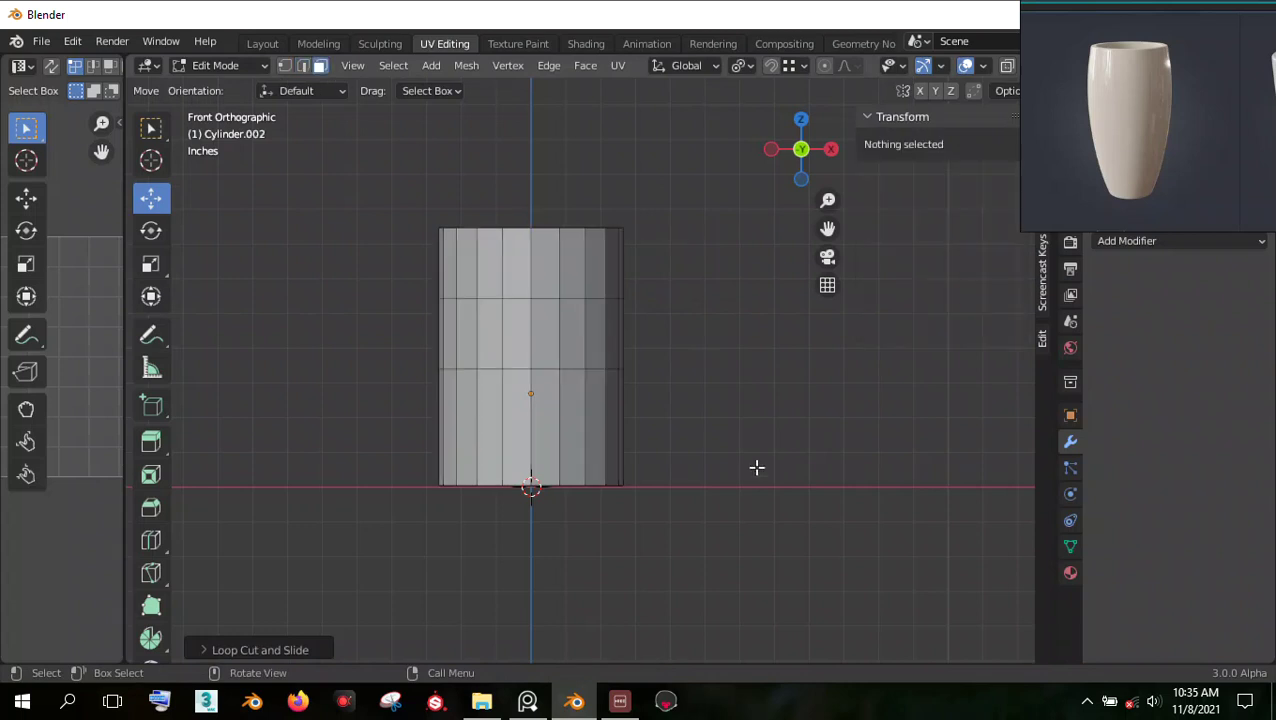
middle_drag(755, 464, 697, 405)
alt+click(556, 446)
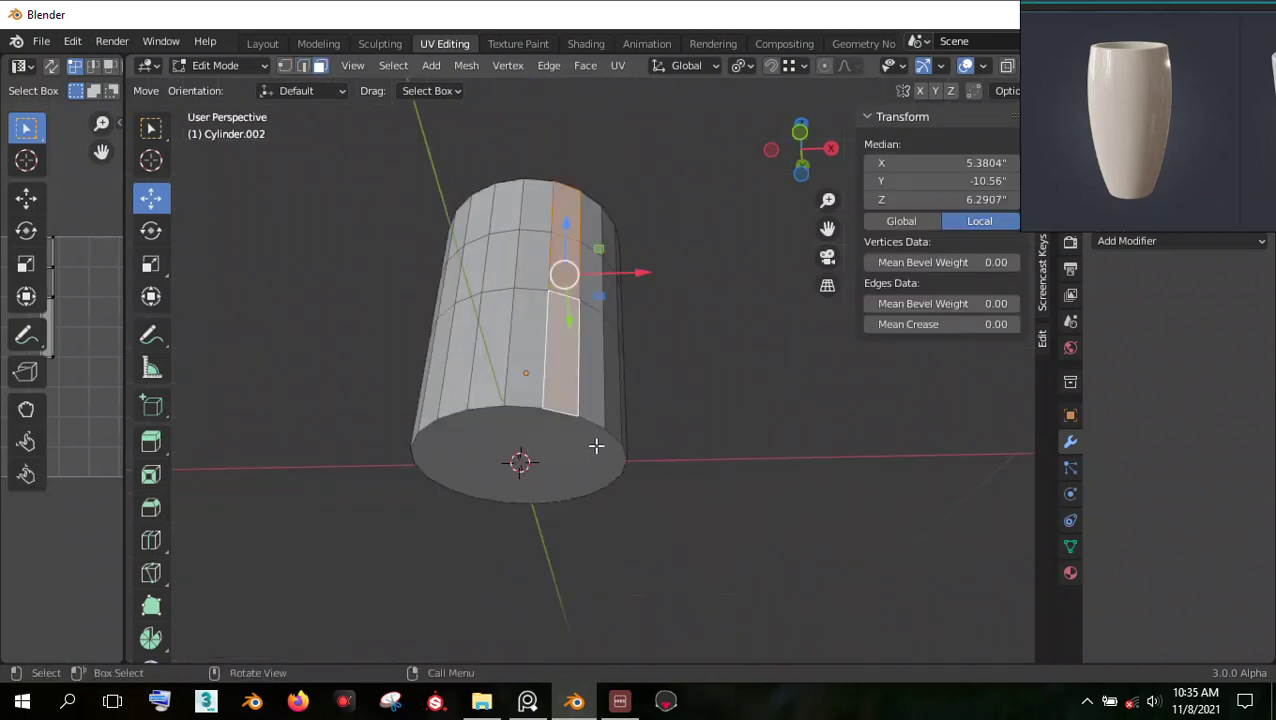
click(596, 446)
key(s)
click(634, 404)
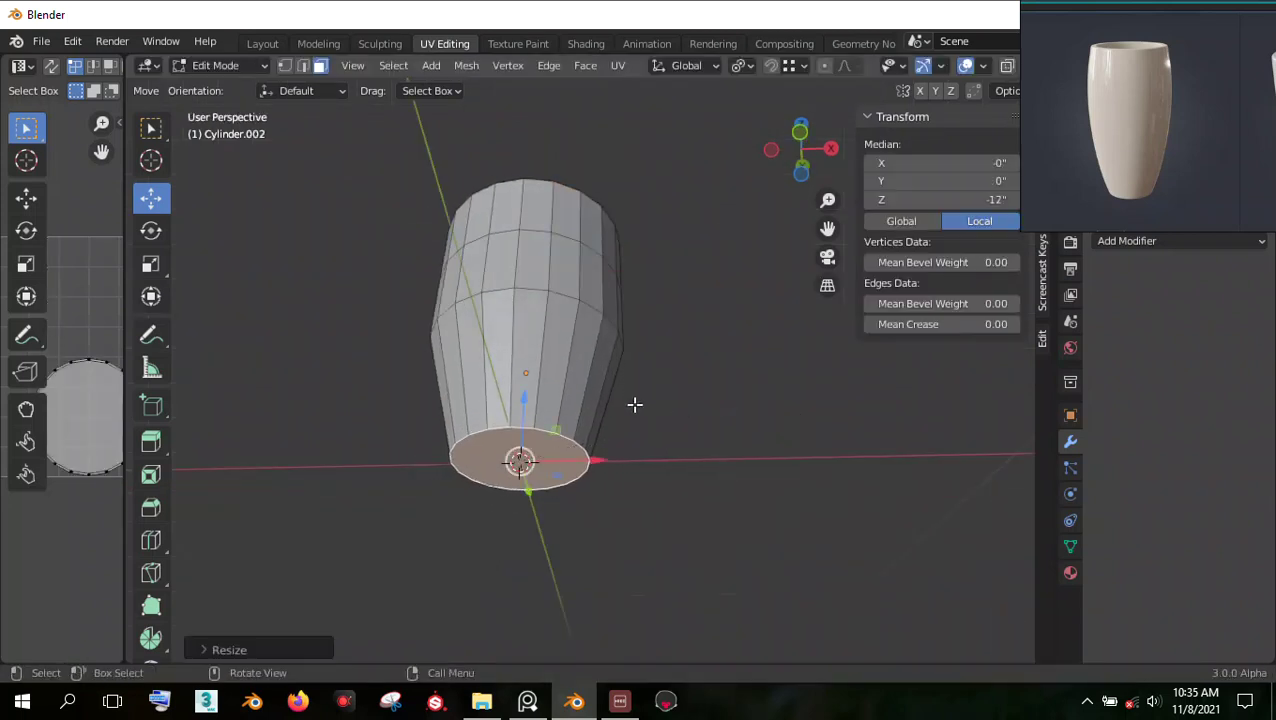
Step: Select the top face and scale it inward to narrow the vase's mouth
middle_drag(634, 404, 553, 272)
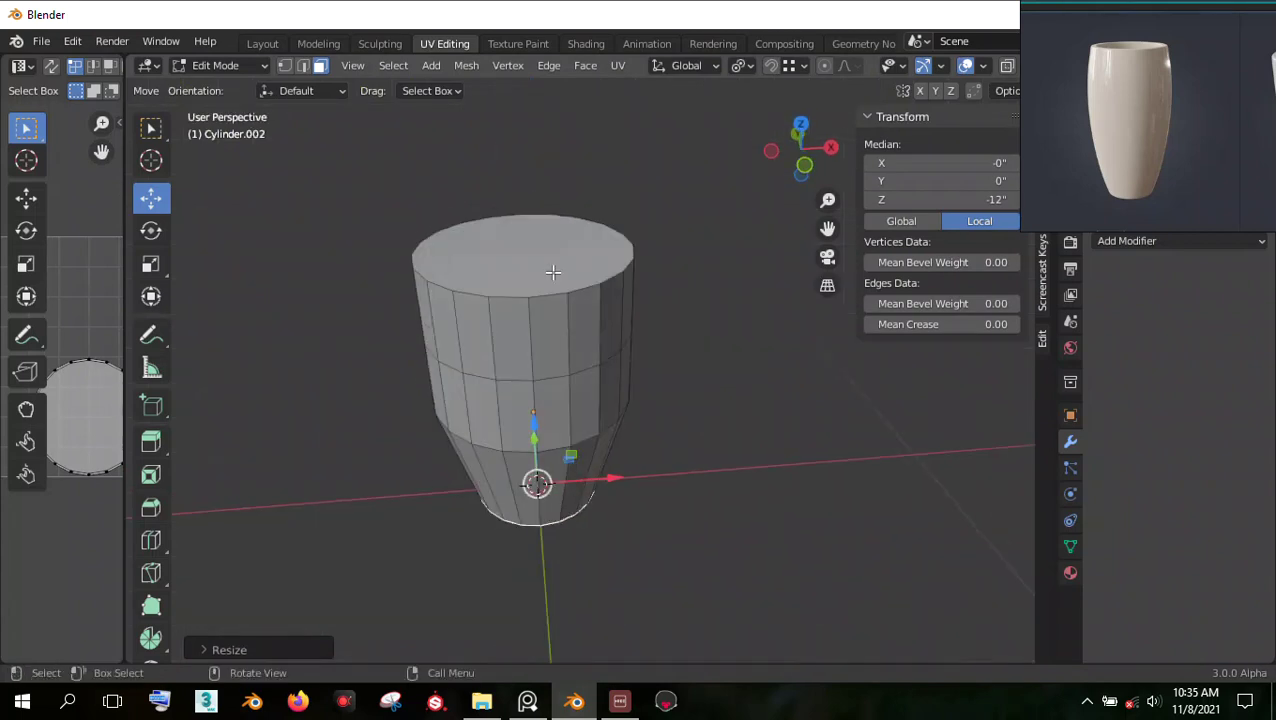
click(553, 272)
key(s)
click(607, 276)
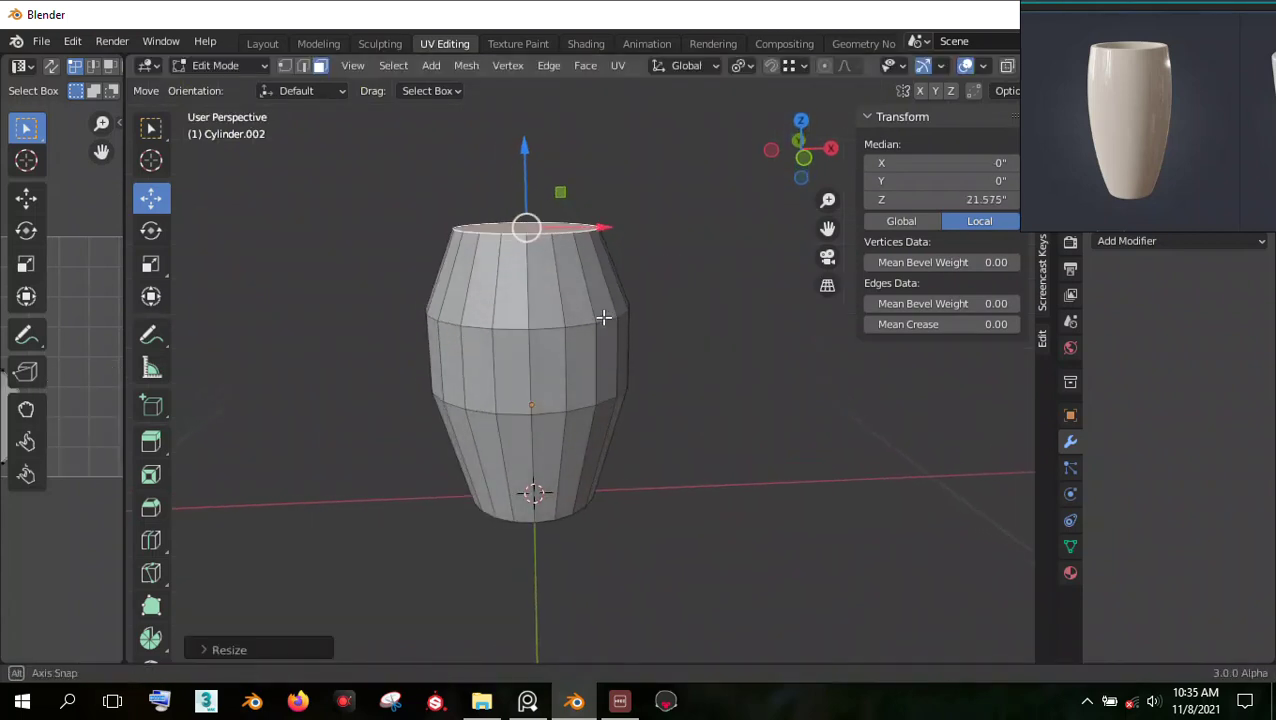
alt+middle_drag(604, 317, 598, 279)
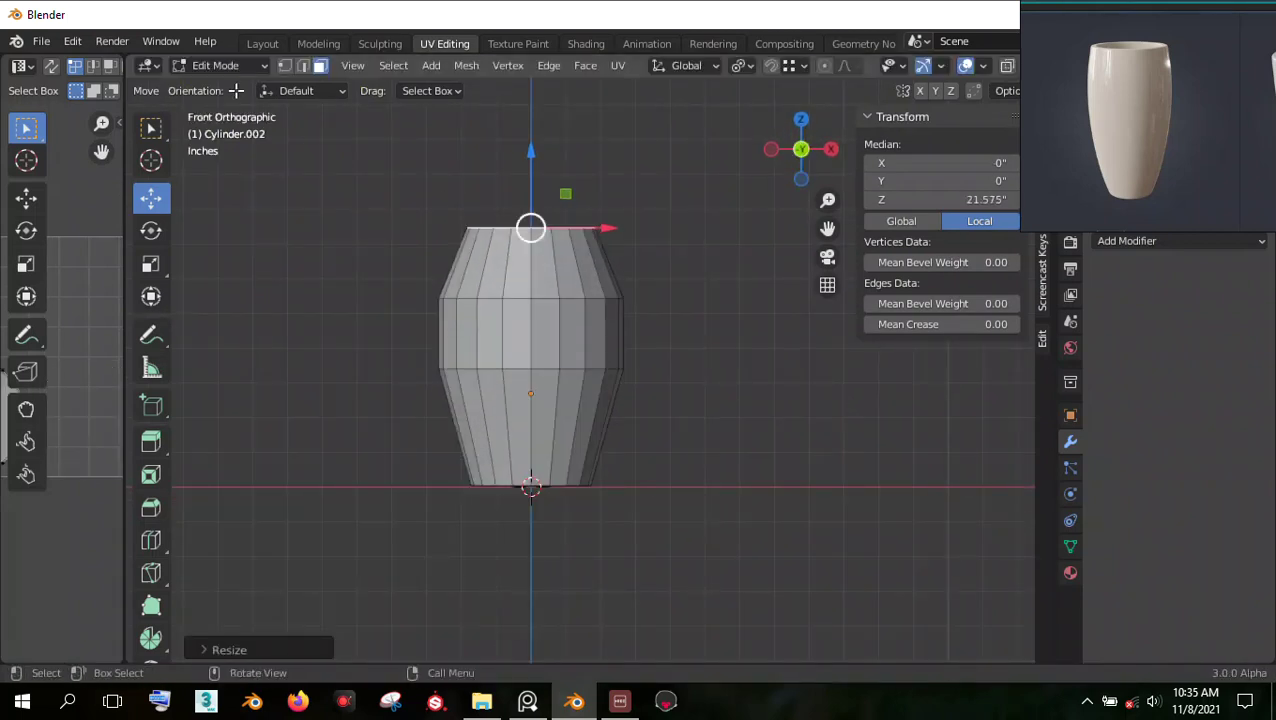
Step: Select the upper horizontal edge loop and scale it slightly inward to soften the vase's profile
click(302, 65)
alt+click(572, 299)
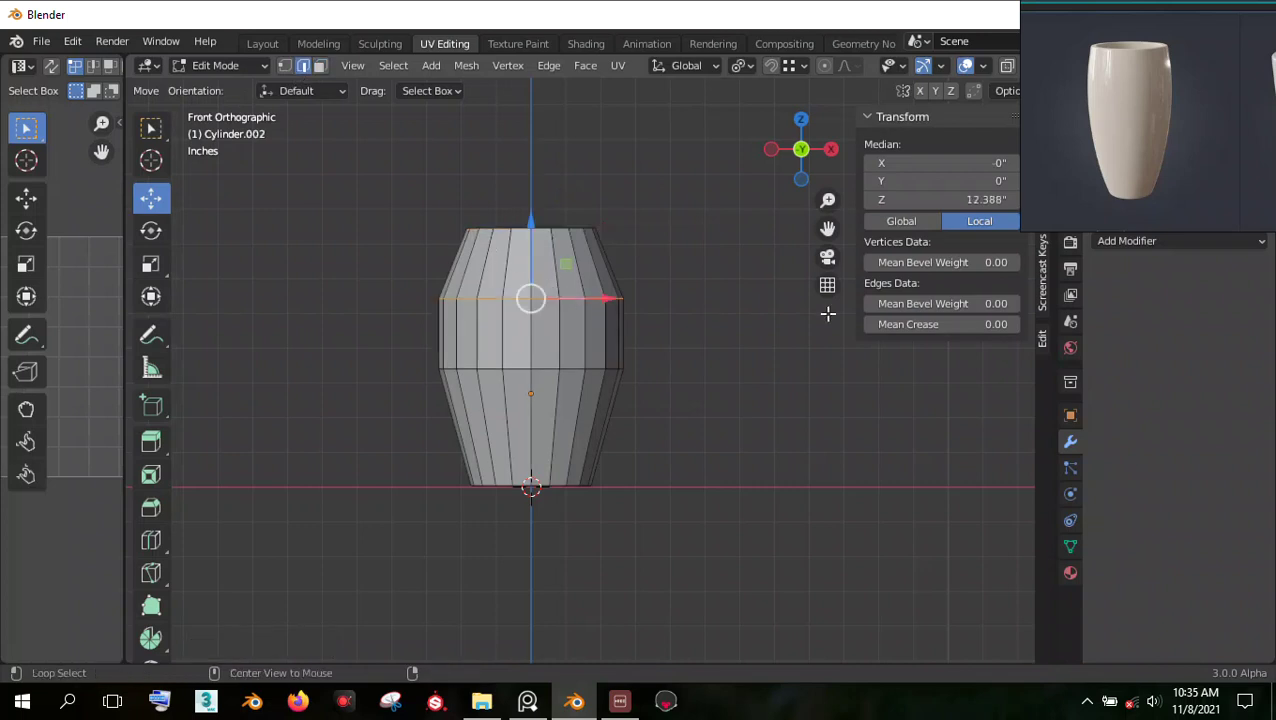
key(s)
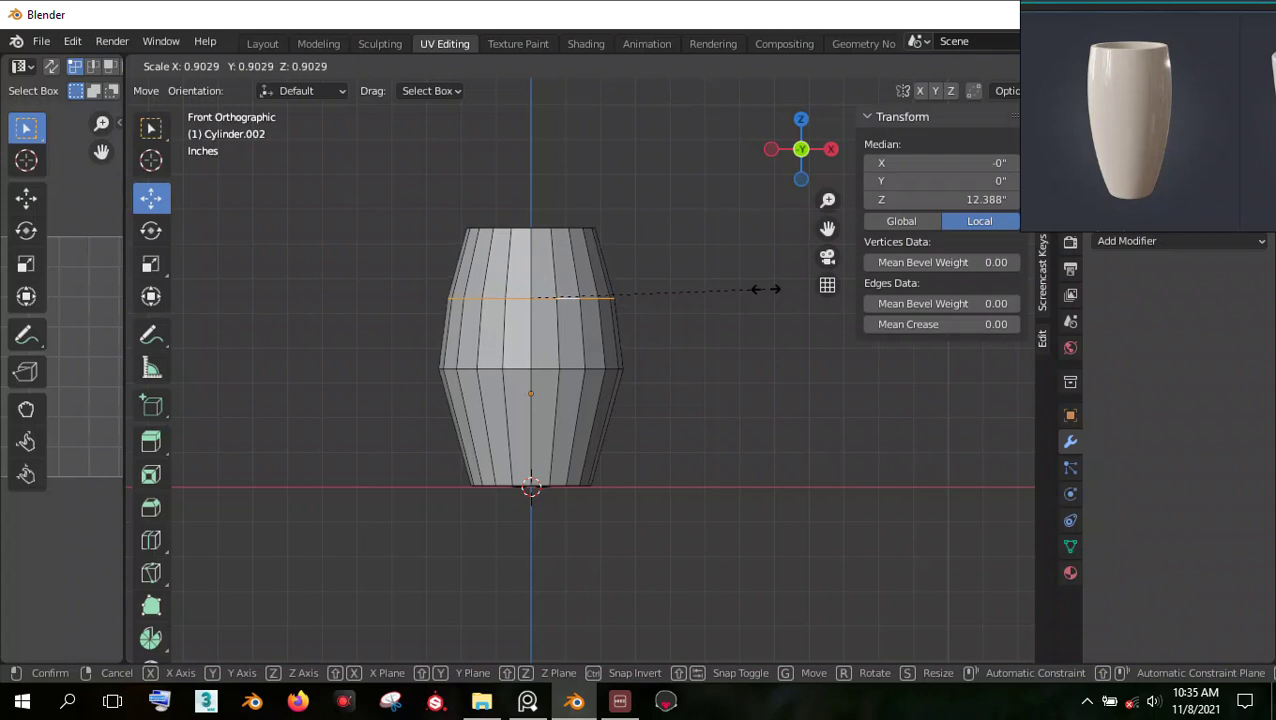
click(767, 286)
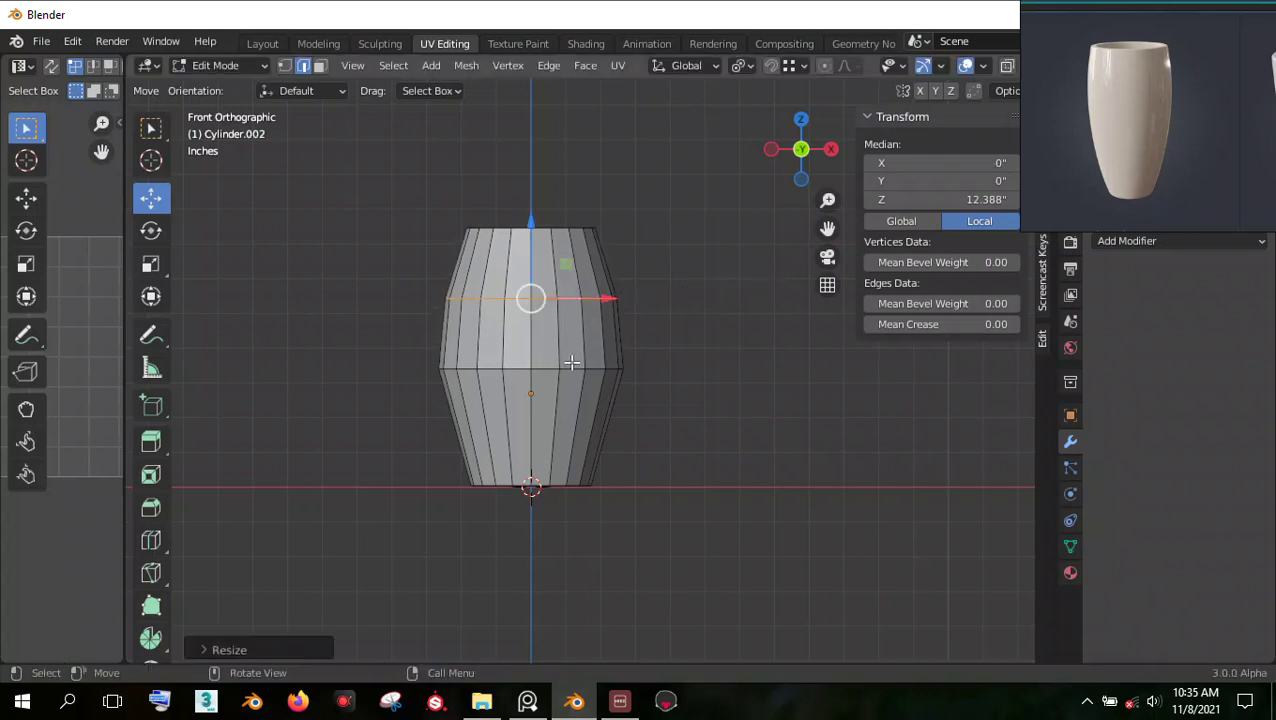
Step: In Object Mode, scale the whole vase down to about 4.14" wide and stretch it along Z to about 7.89" high
click(218, 68)
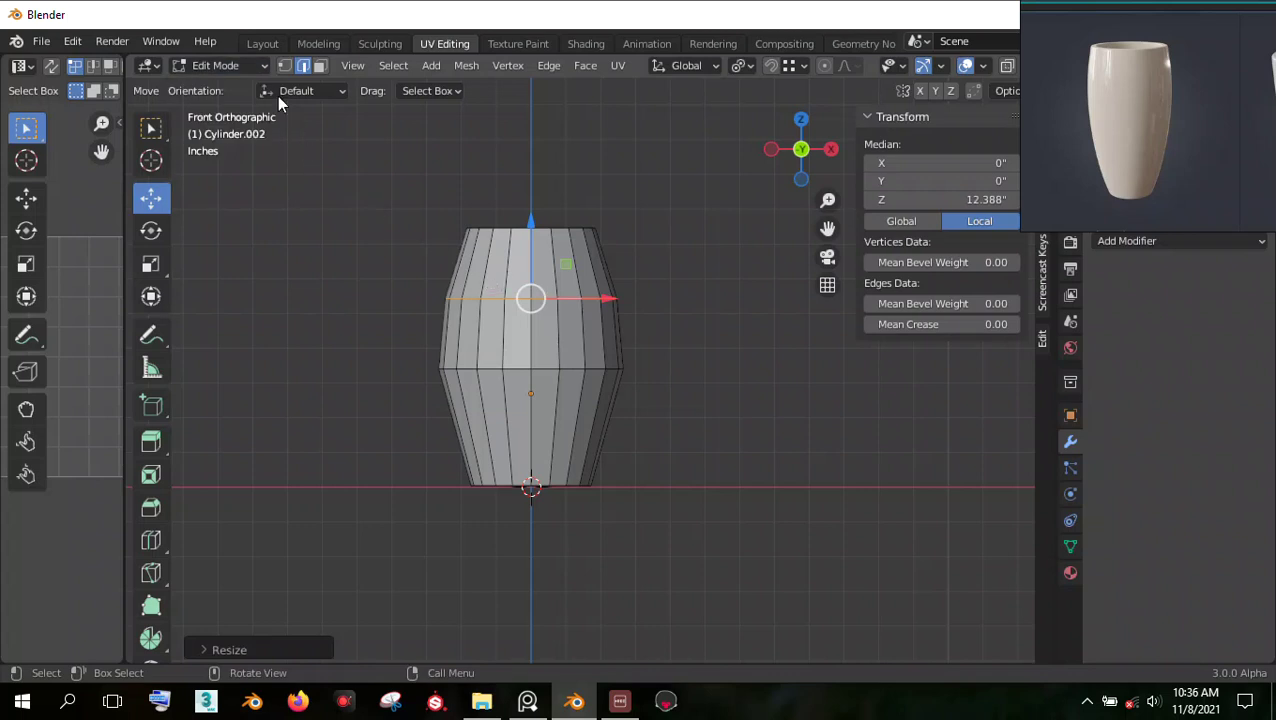
click(232, 65)
click(222, 85)
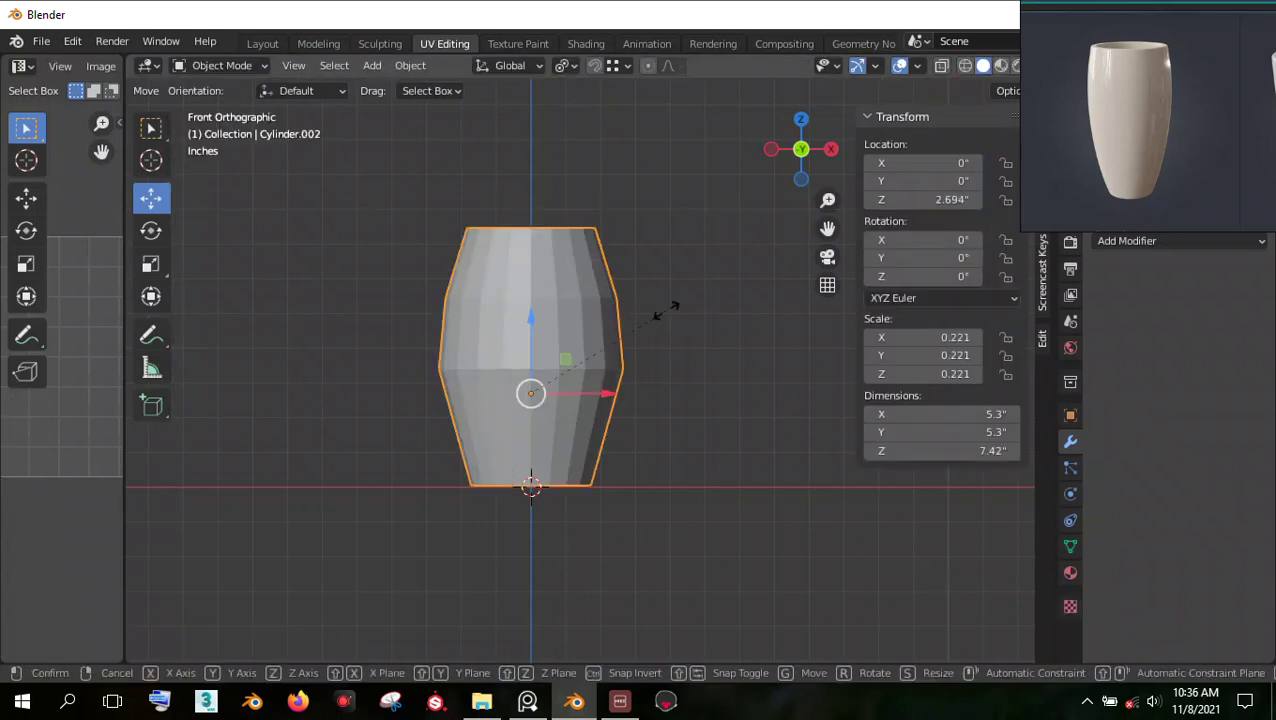
key(s)
click(645, 316)
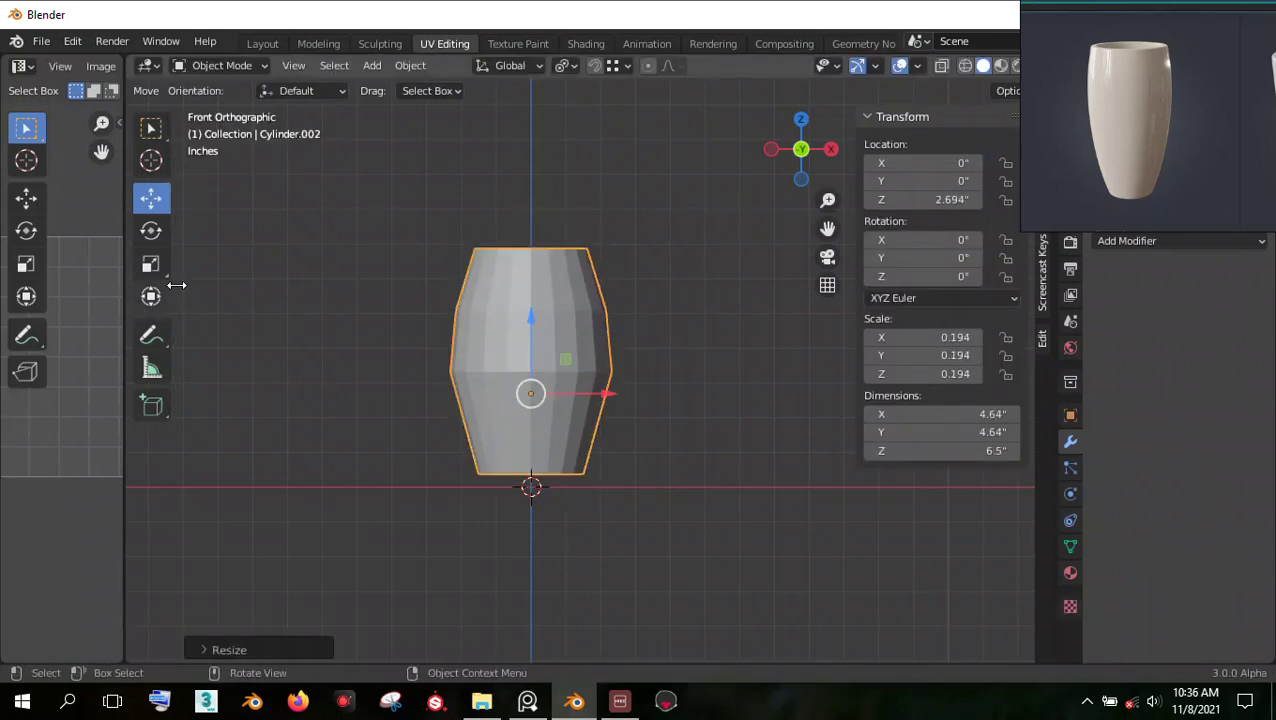
key(s)
click(745, 326)
click(151, 263)
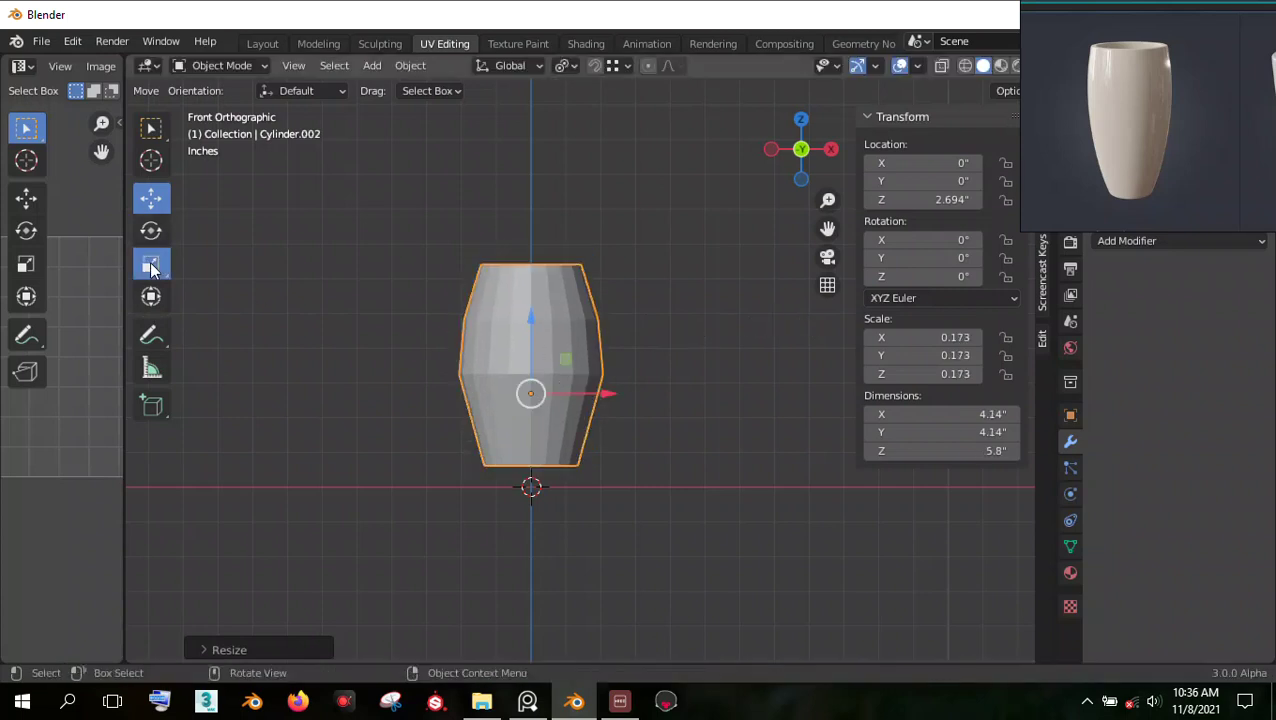
drag(528, 325, 531, 300)
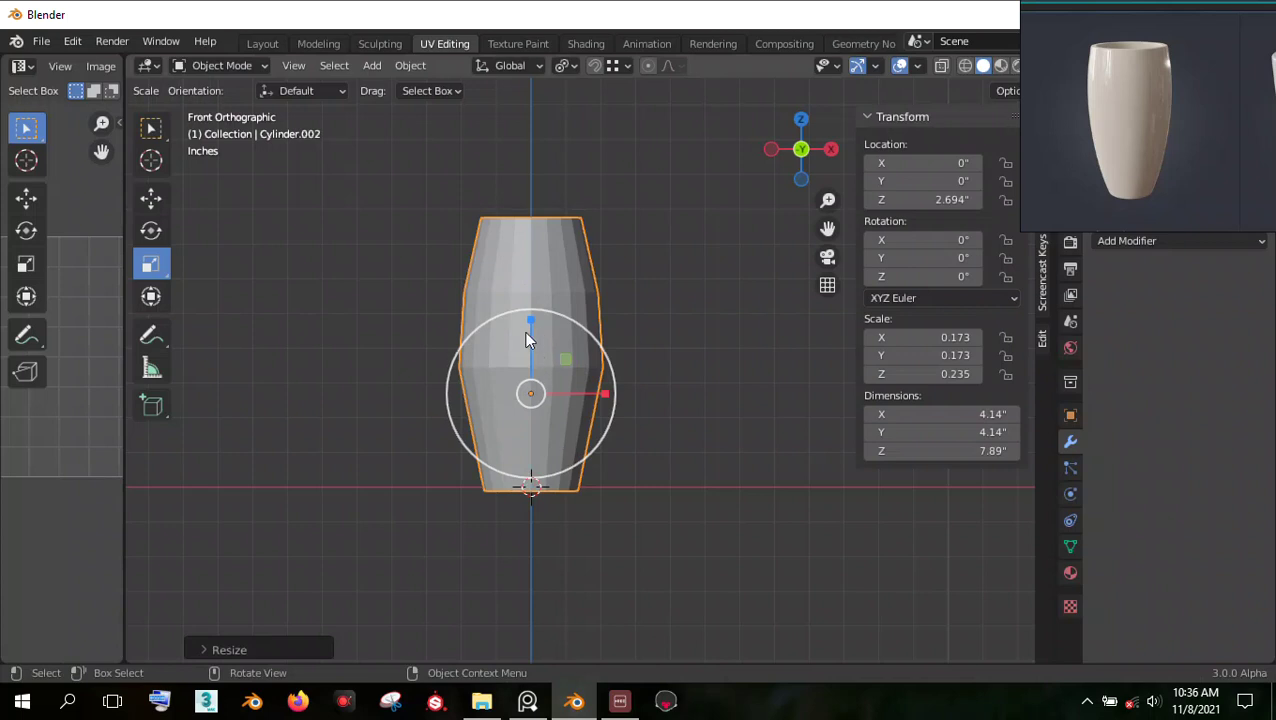
Step: Move the vase up along Z to a location of about 2.88" so its base rests on the ground line
click(151, 197)
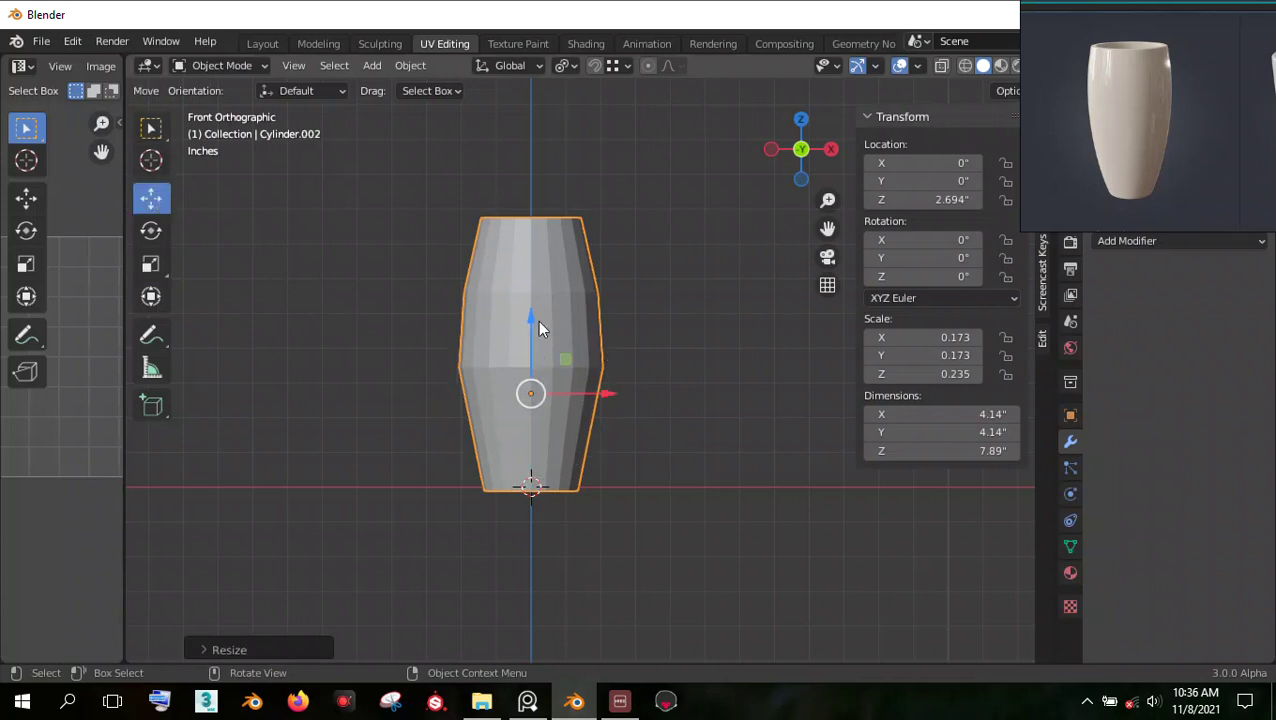
drag(531, 318, 536, 311)
scroll(591, 296, up, 2)
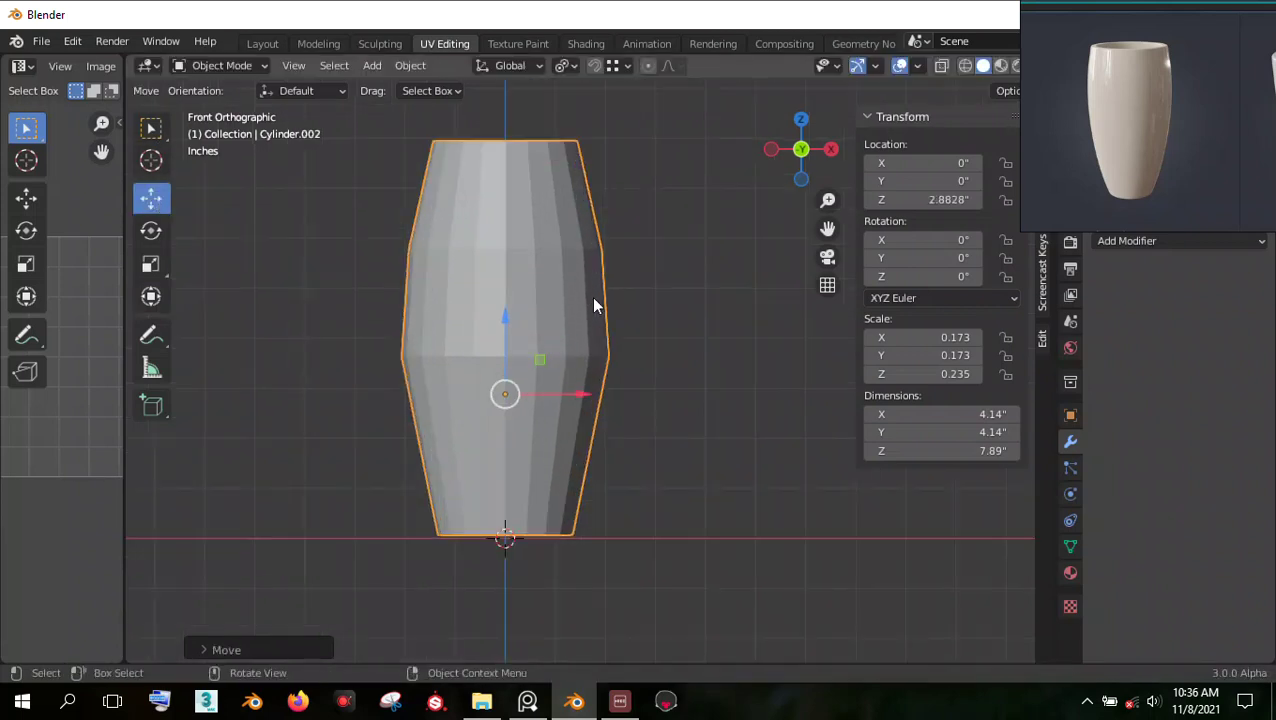
shift+middle_drag(595, 299, 595, 327)
Step: Shade the vase smooth and add a Subdivision Surface modifier to it
click(614, 318)
click(566, 292)
right_click(566, 299)
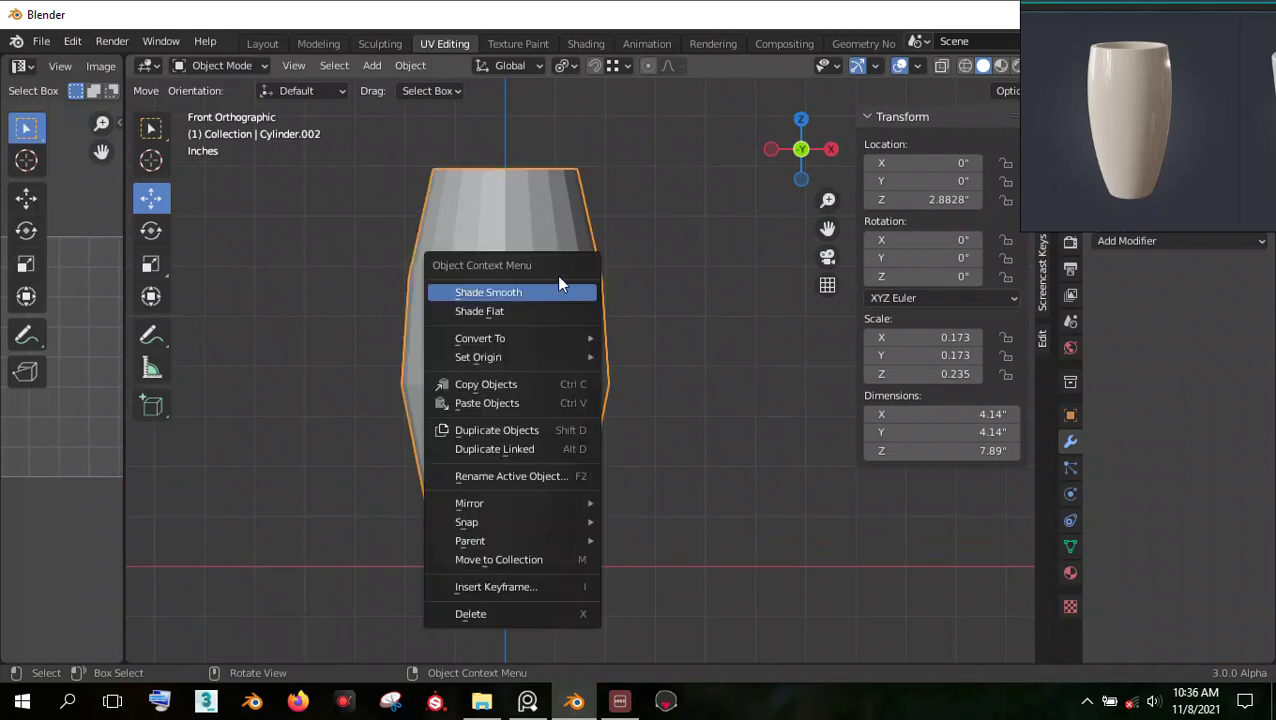
click(548, 293)
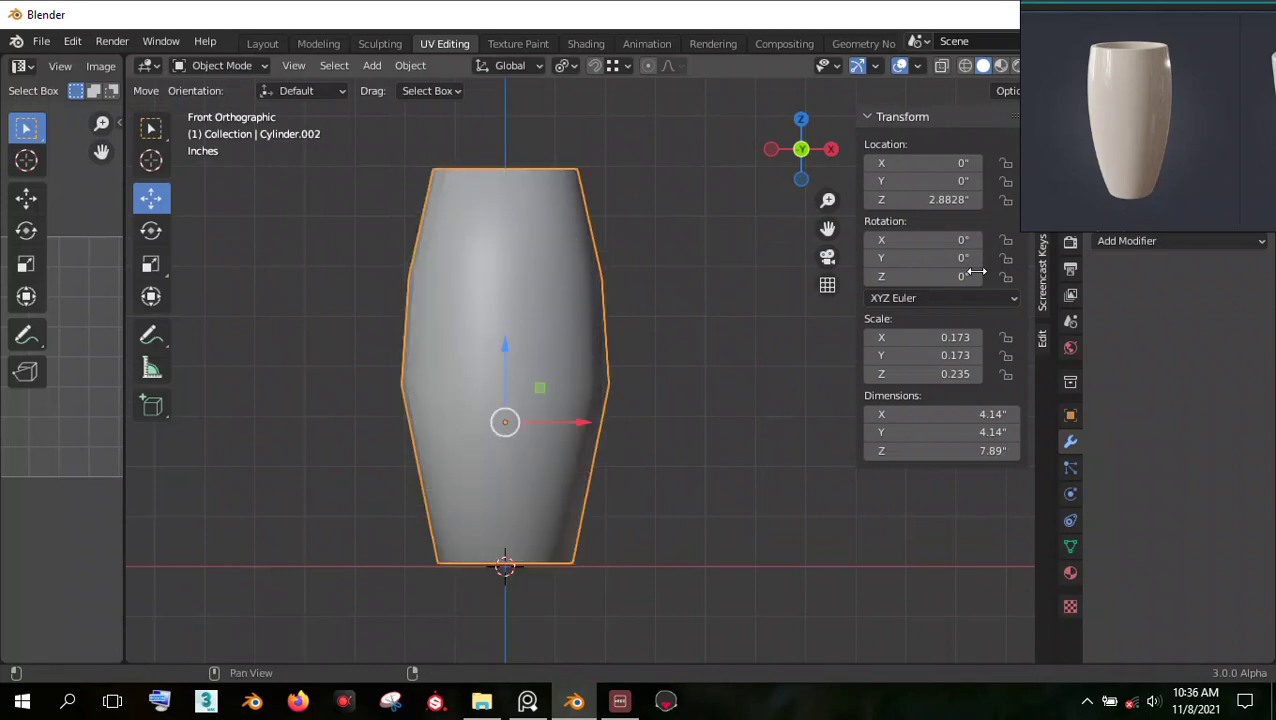
click(1110, 240)
click(899, 581)
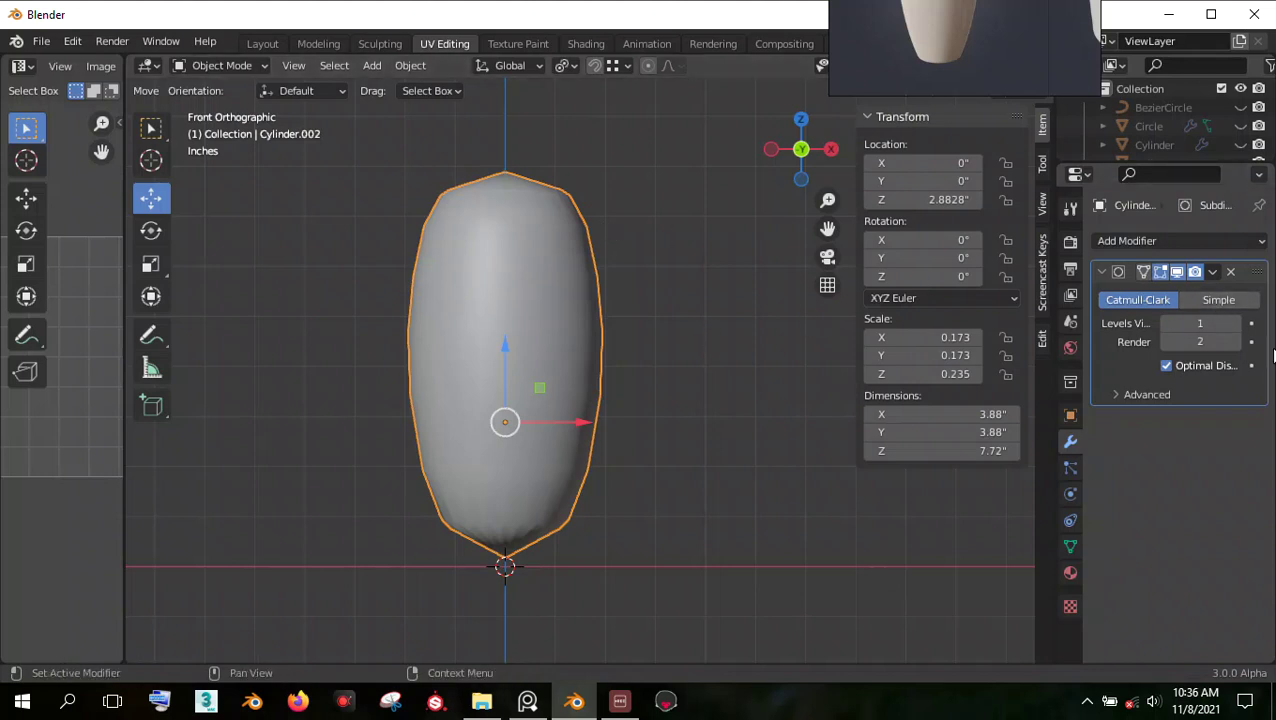
Step: In Edit Mode, select the vase's top face and delete it with the Faces option to open the mouth
click(224, 65)
click(245, 107)
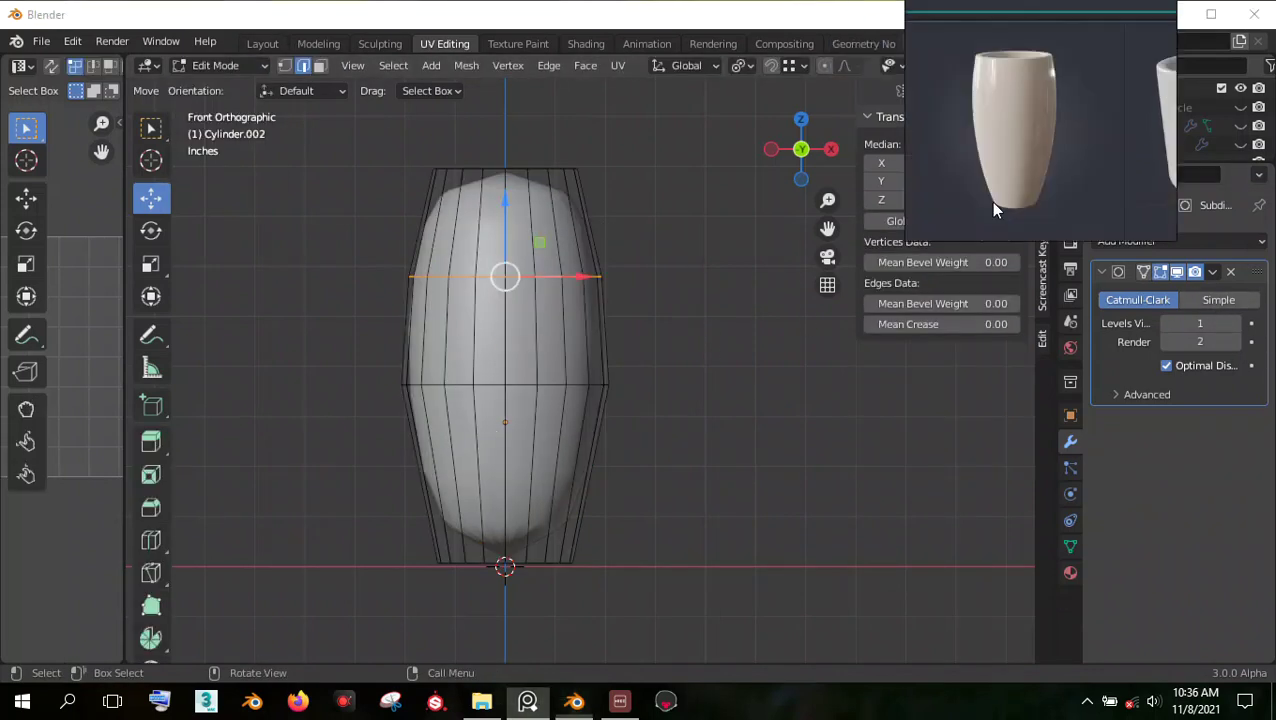
middle_drag(629, 283, 625, 430)
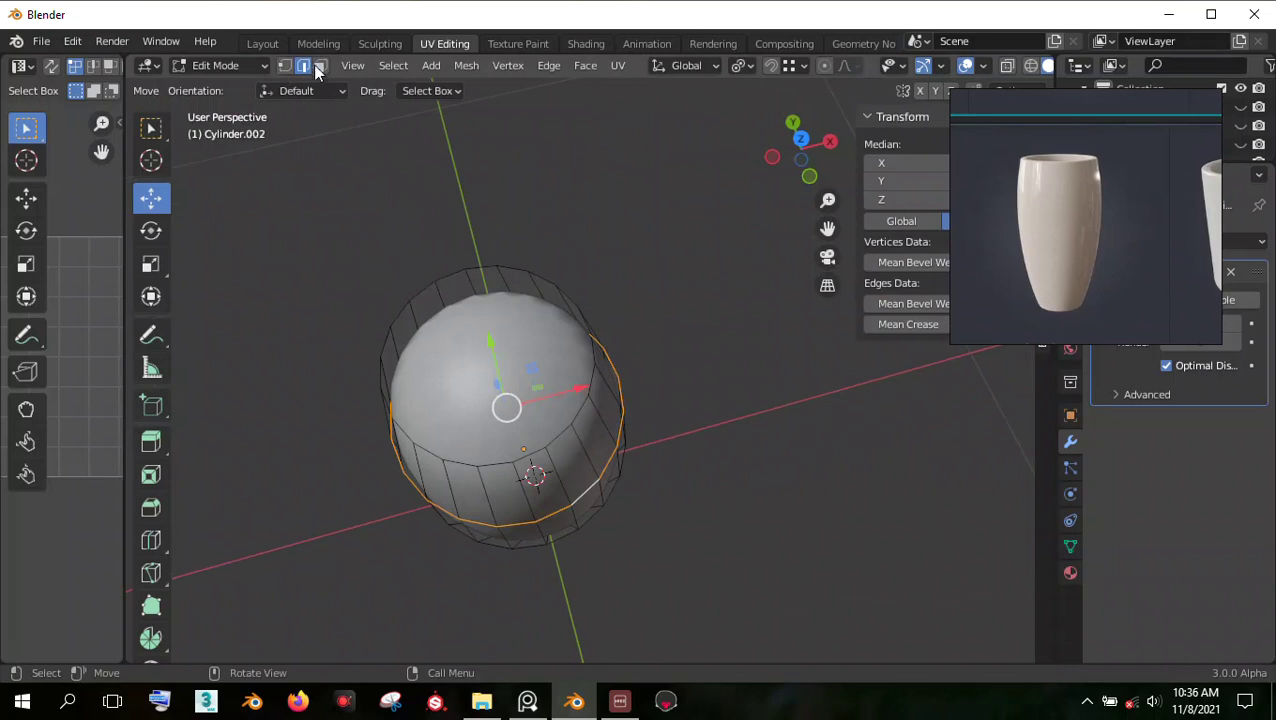
key(3)
click(578, 346)
key(x)
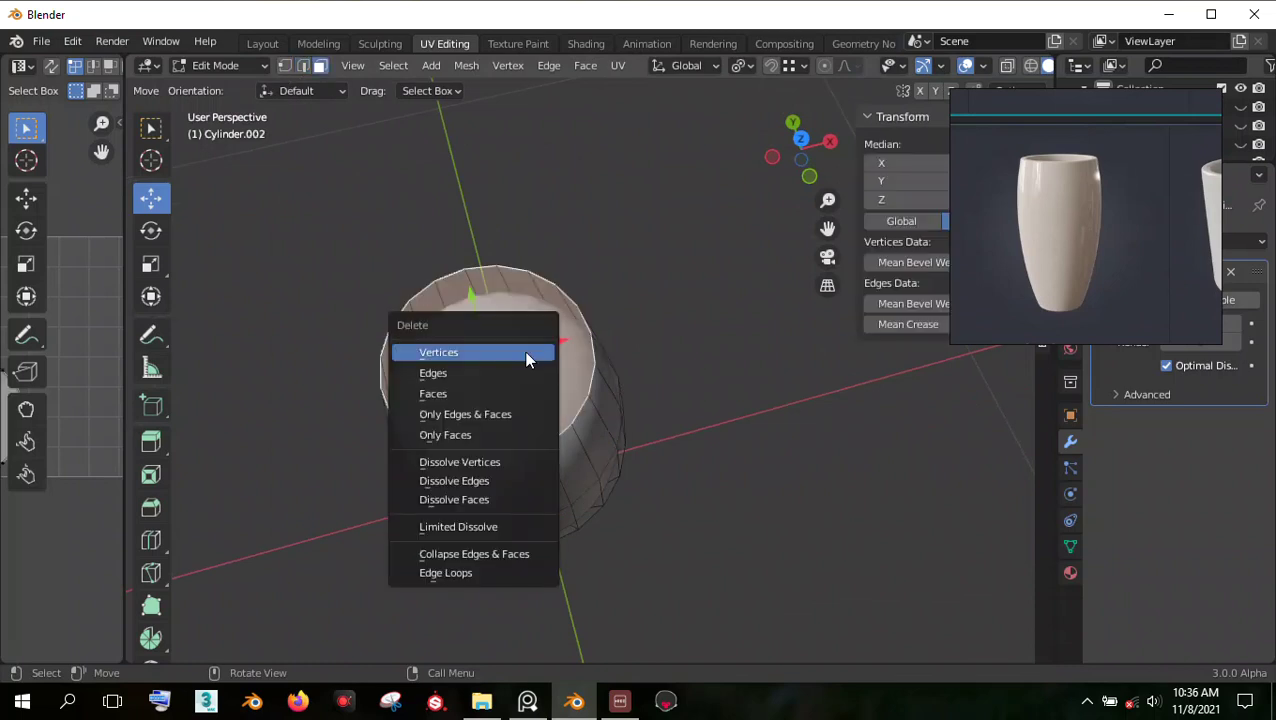
click(488, 393)
Step: Select the vase's bottom face and inset it three times to add concentric supporting rings
middle_drag(584, 421, 616, 381)
alt+click(626, 360)
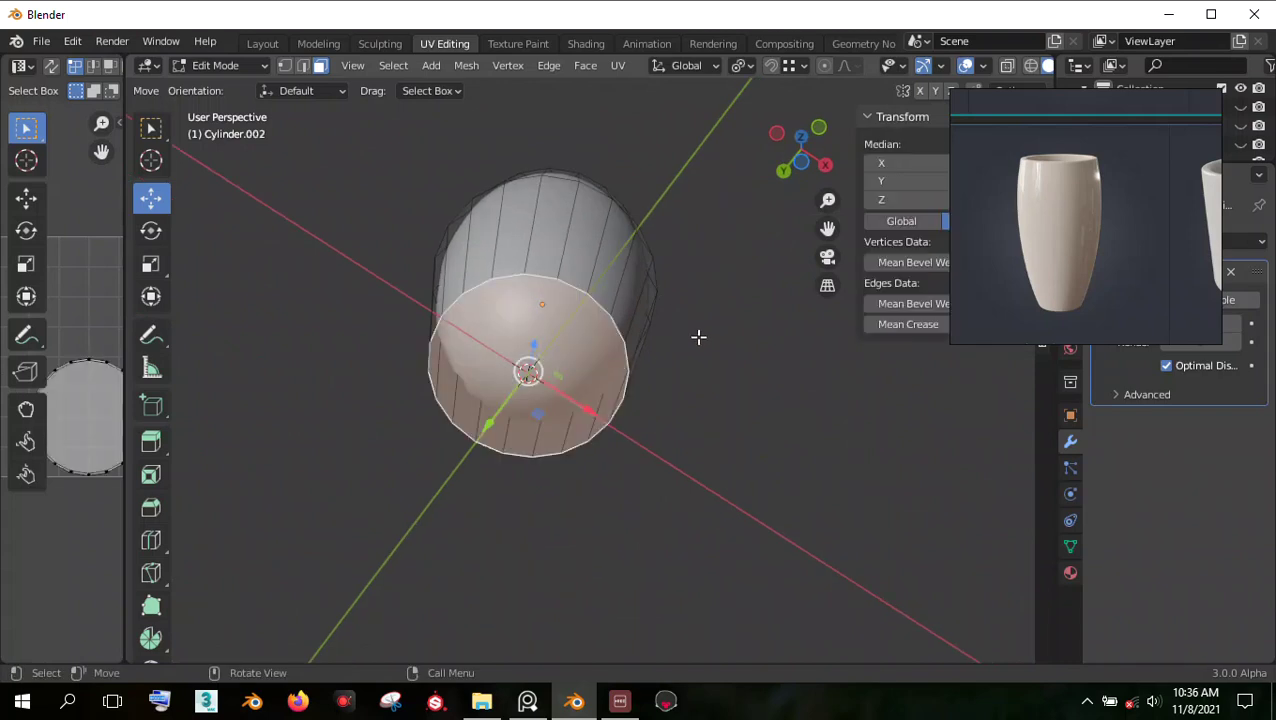
key(i)
click(684, 339)
scroll(707, 325, up, 2)
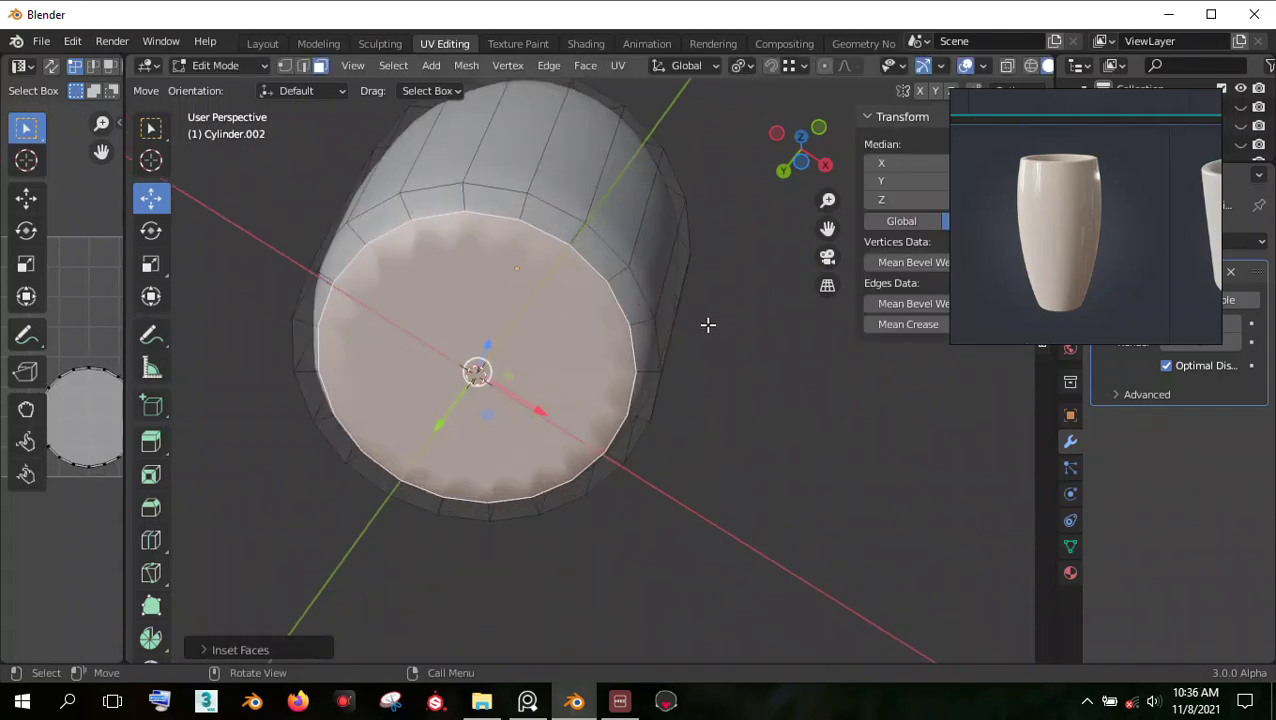
key(i)
click(692, 318)
key(i)
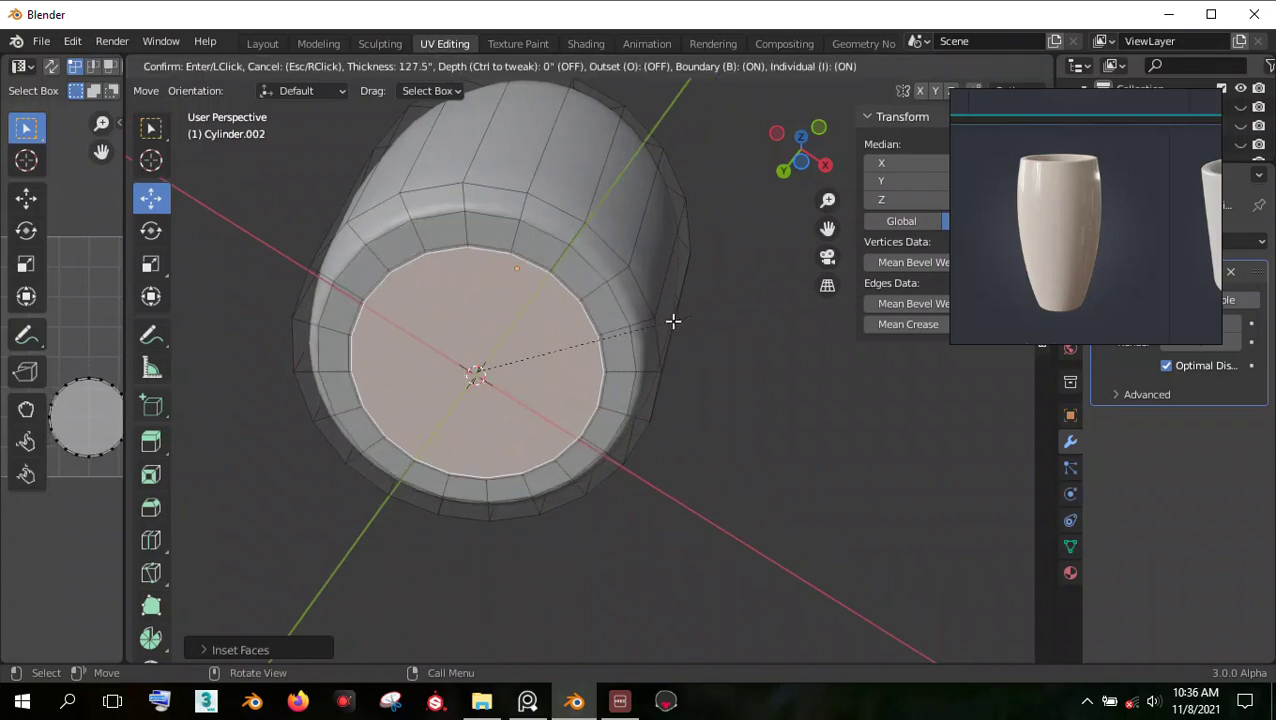
click(666, 319)
middle_drag(666, 319, 638, 365)
Step: Select the outer edge loop of the vase's base and apply a narrow one-segment bevel to it
click(304, 66)
click(308, 197)
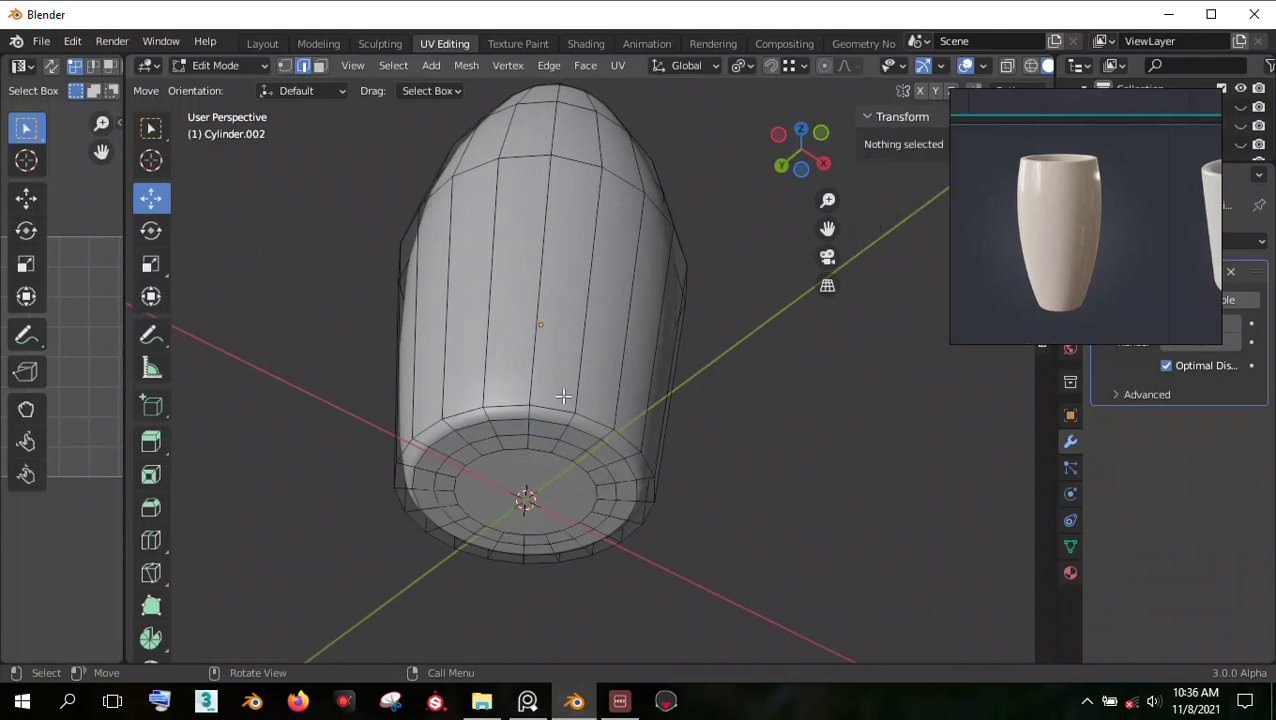
alt+click(553, 403)
key(ctrl+e)
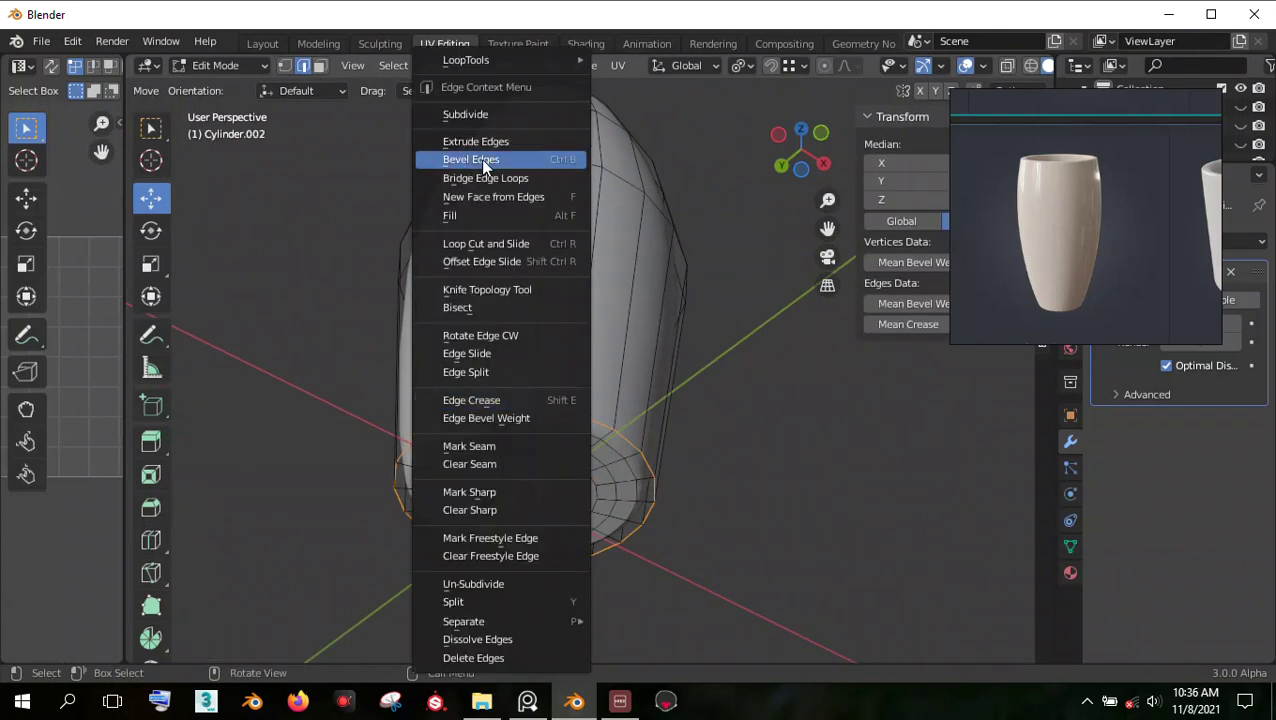
click(471, 159)
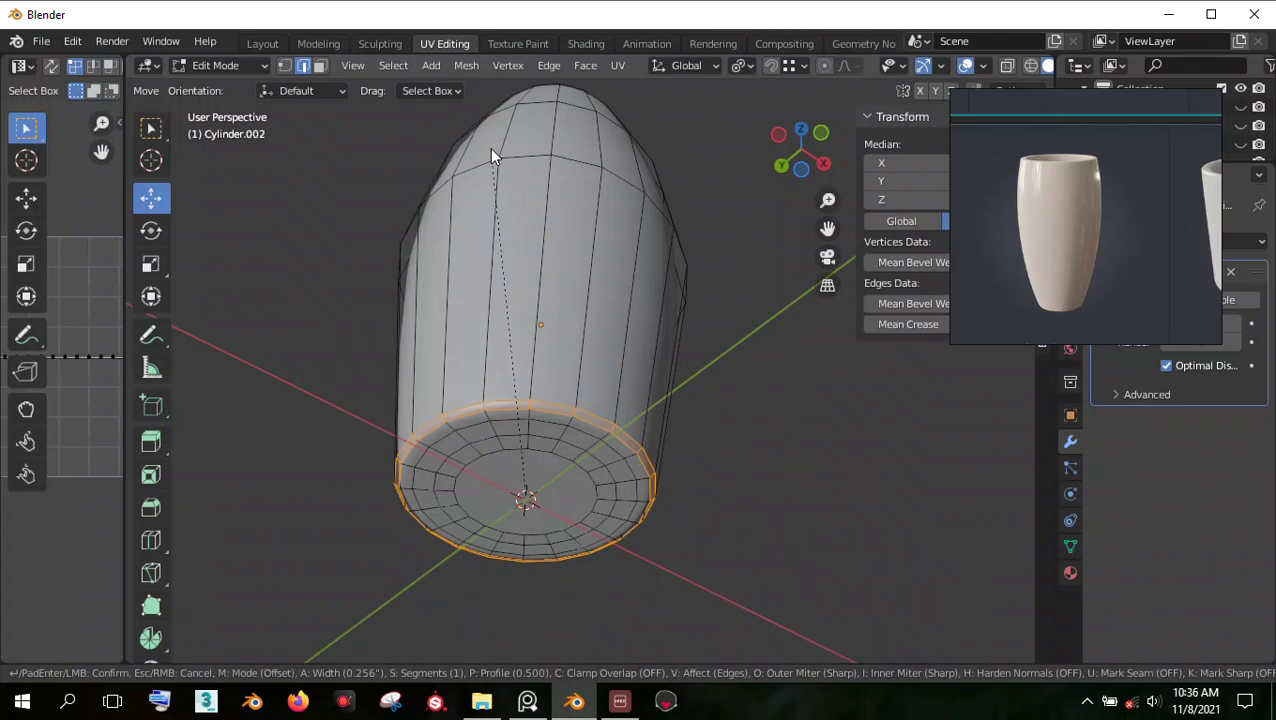
click(489, 152)
Step: Return to Object Mode and compare the smoothed vase's front silhouette with the reference image
click(238, 72)
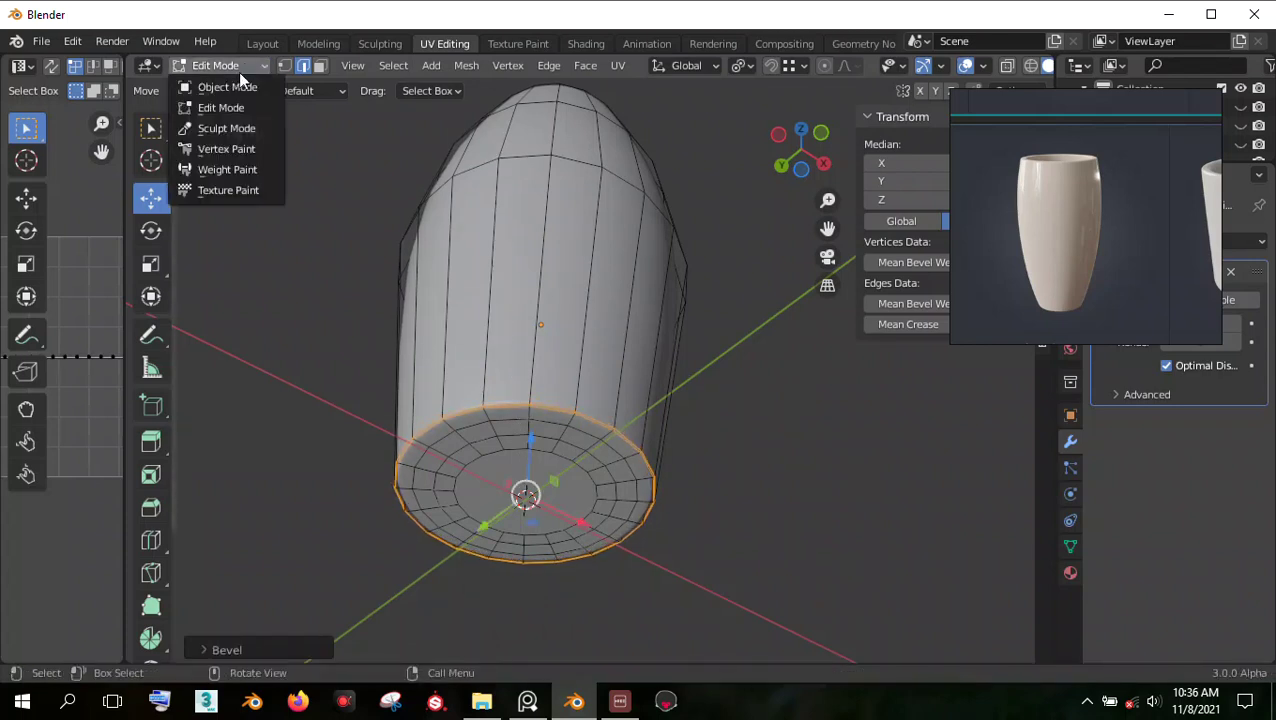
click(228, 87)
middle_drag(590, 260, 632, 441)
click(701, 353)
scroll(665, 341, down, 2)
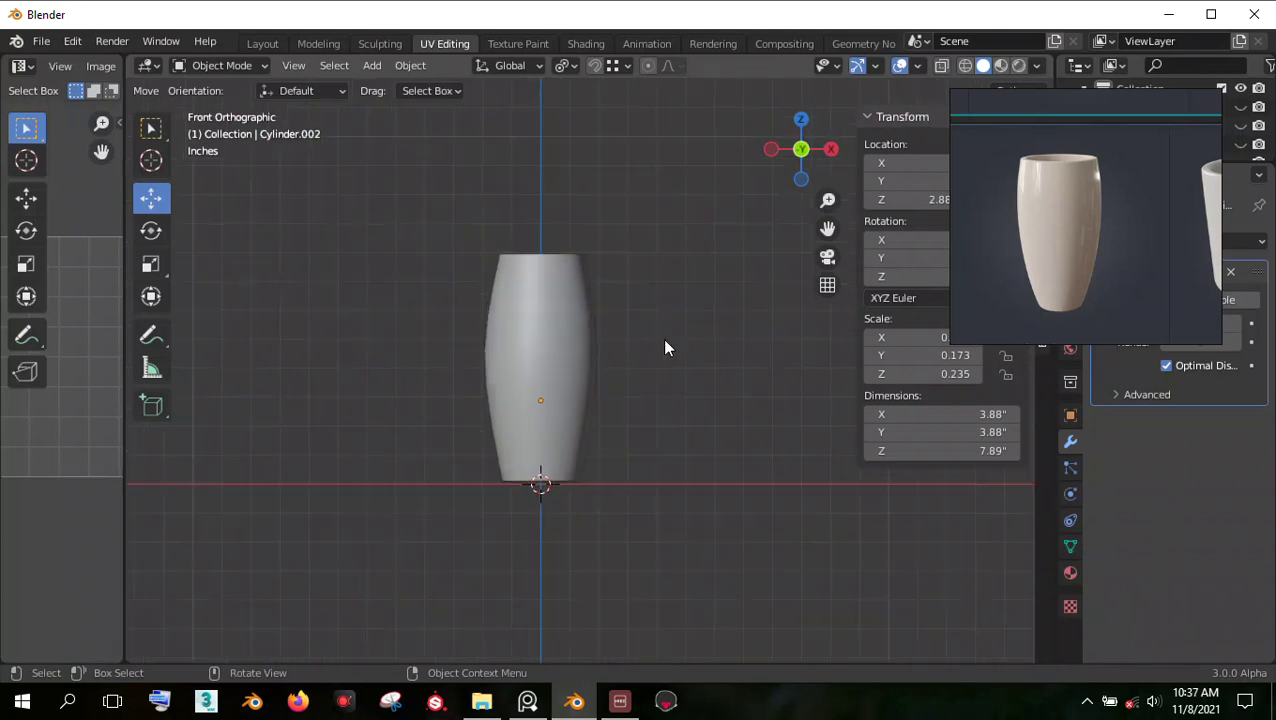
click(530, 325)
scroll(550, 320, up, 2)
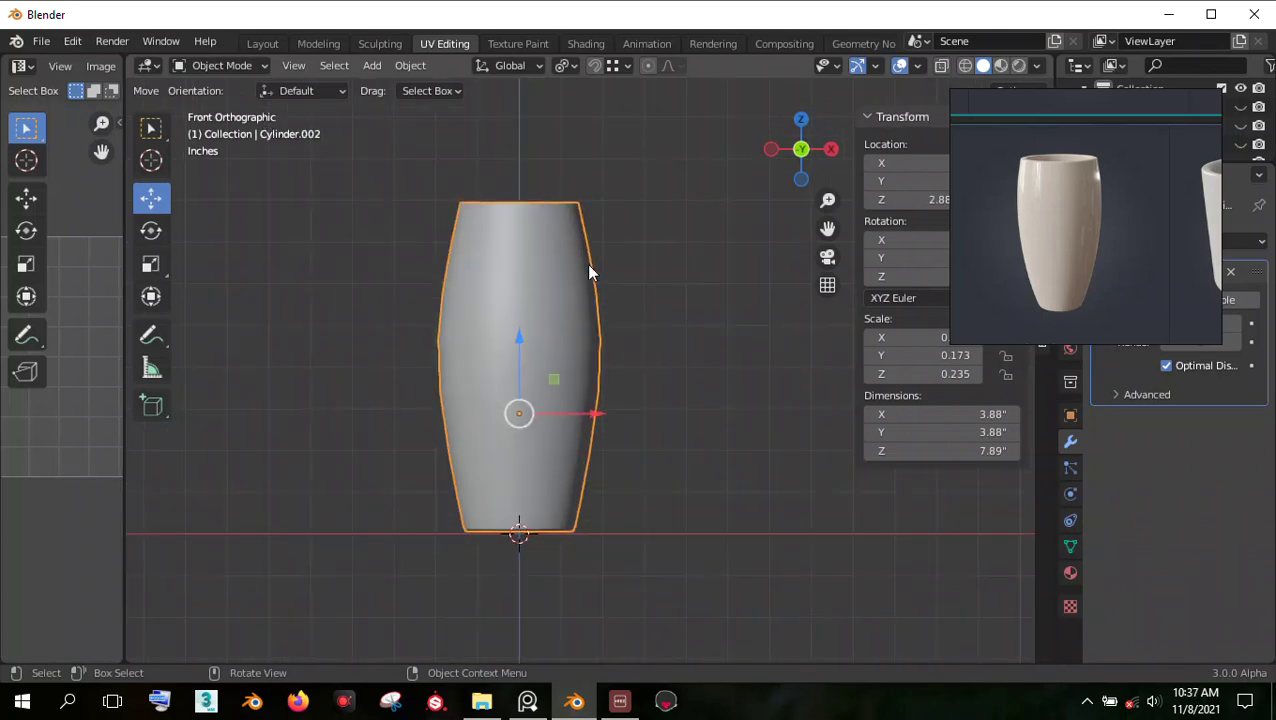
Step: In Edit Mode, select the top rim edge loop and scale it outward by about 1.15 to widen the mouth
click(214, 68)
click(225, 104)
middle_drag(515, 290, 576, 216)
alt+click(534, 268)
alt+click(541, 256)
key(s)
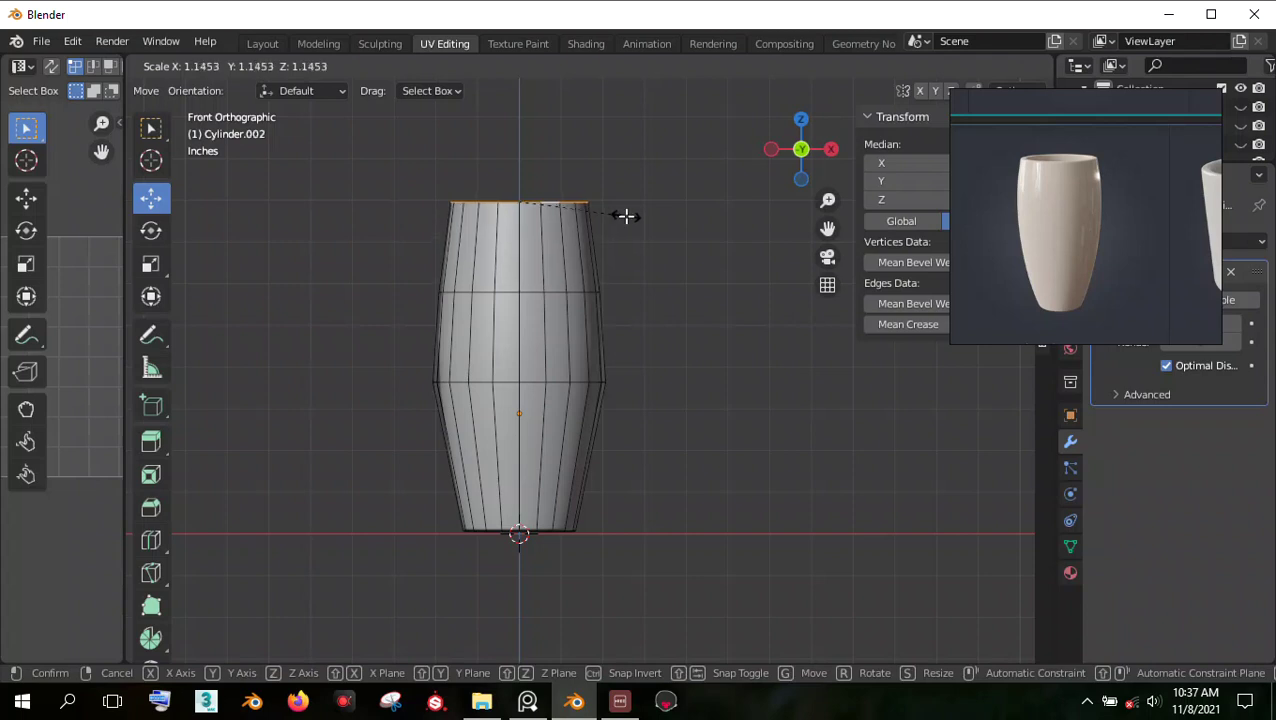
click(625, 216)
Step: Select the upper horizontal edge loop, move it down along Z, and scale it outward by about 1.12
alt+click(545, 295)
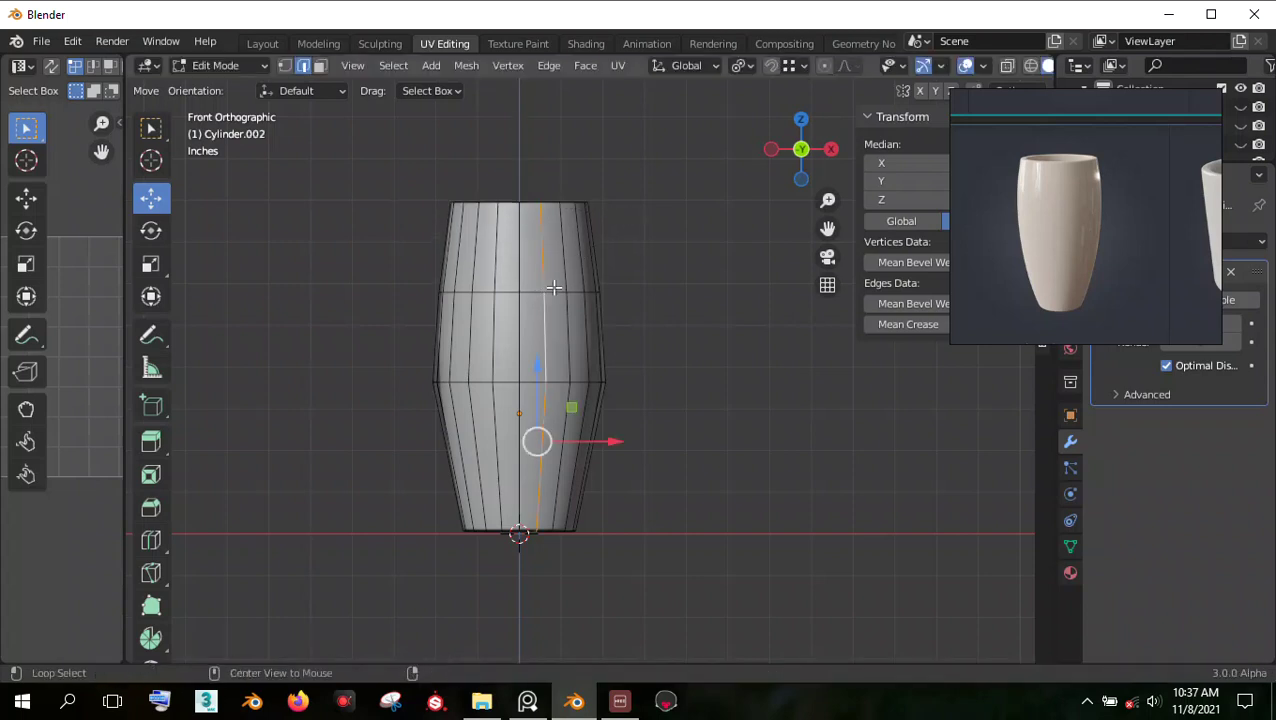
alt+click(546, 291)
key(x)
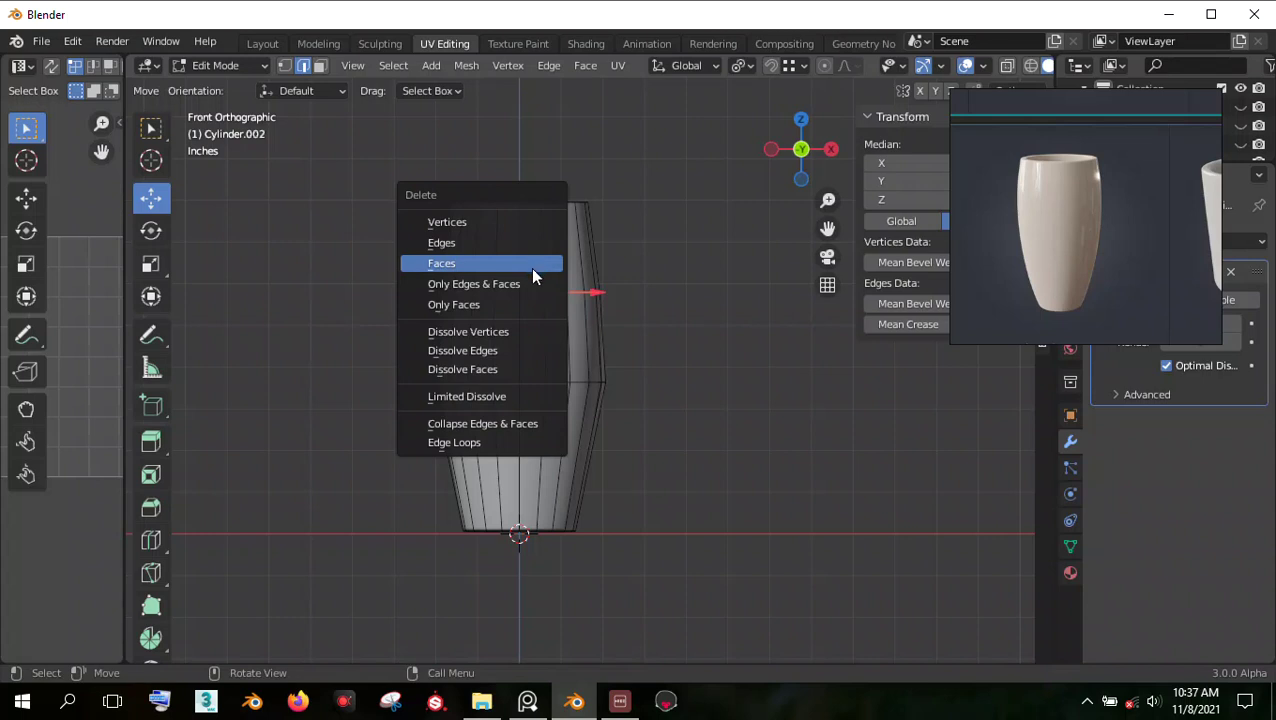
key(Escape)
drag(513, 244, 514, 271)
key(s)
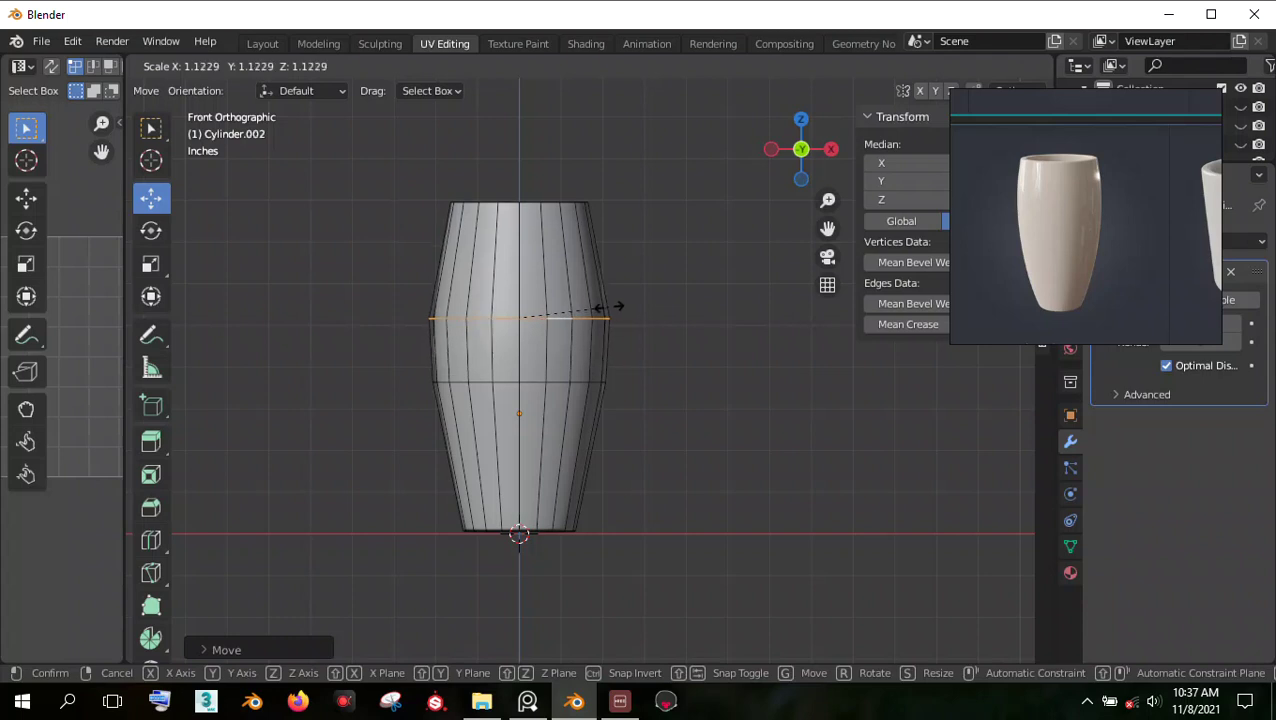
click(608, 307)
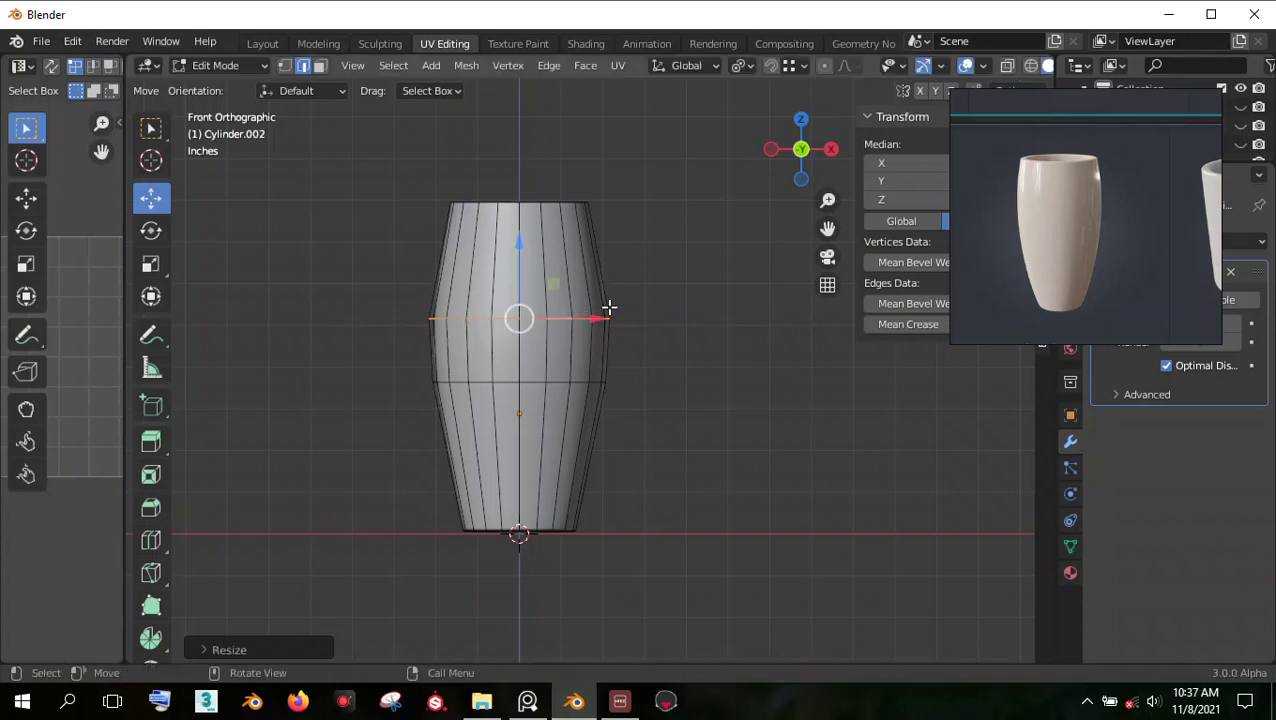
Step: Select the lower horizontal edge loop on the vase's body and scale it very slightly inward
alt+click(603, 379)
key(s)
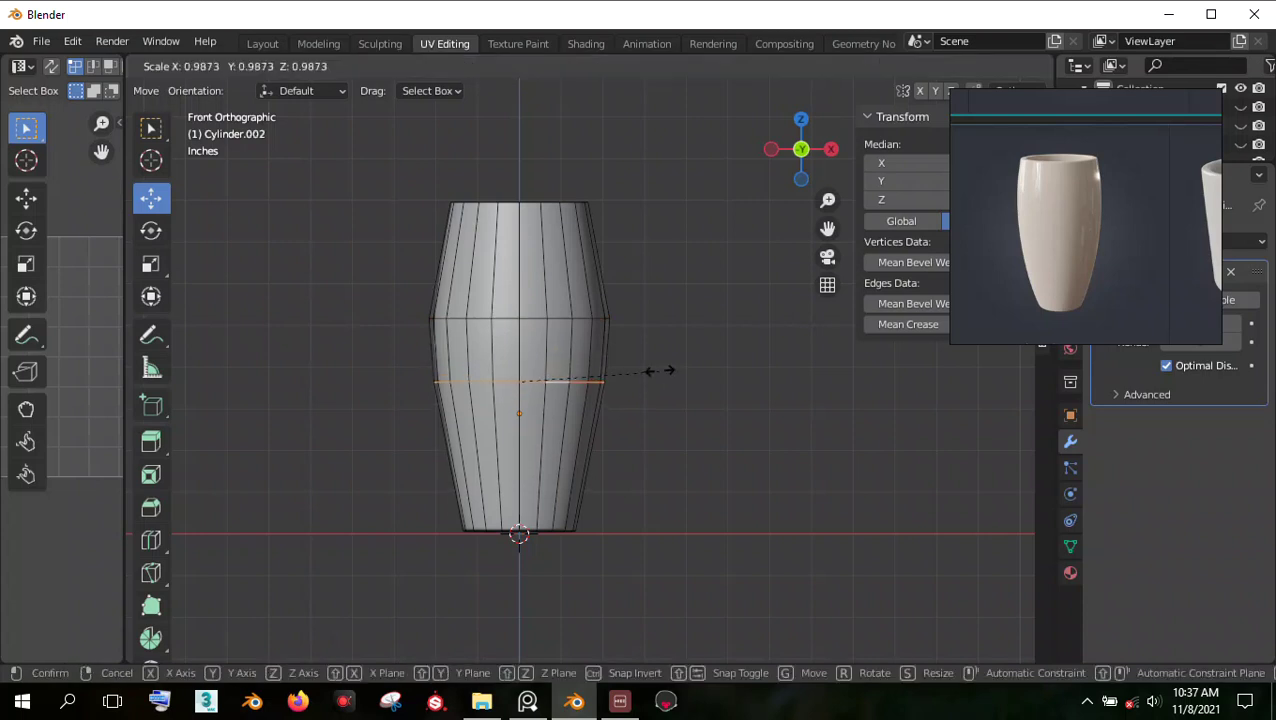
click(643, 368)
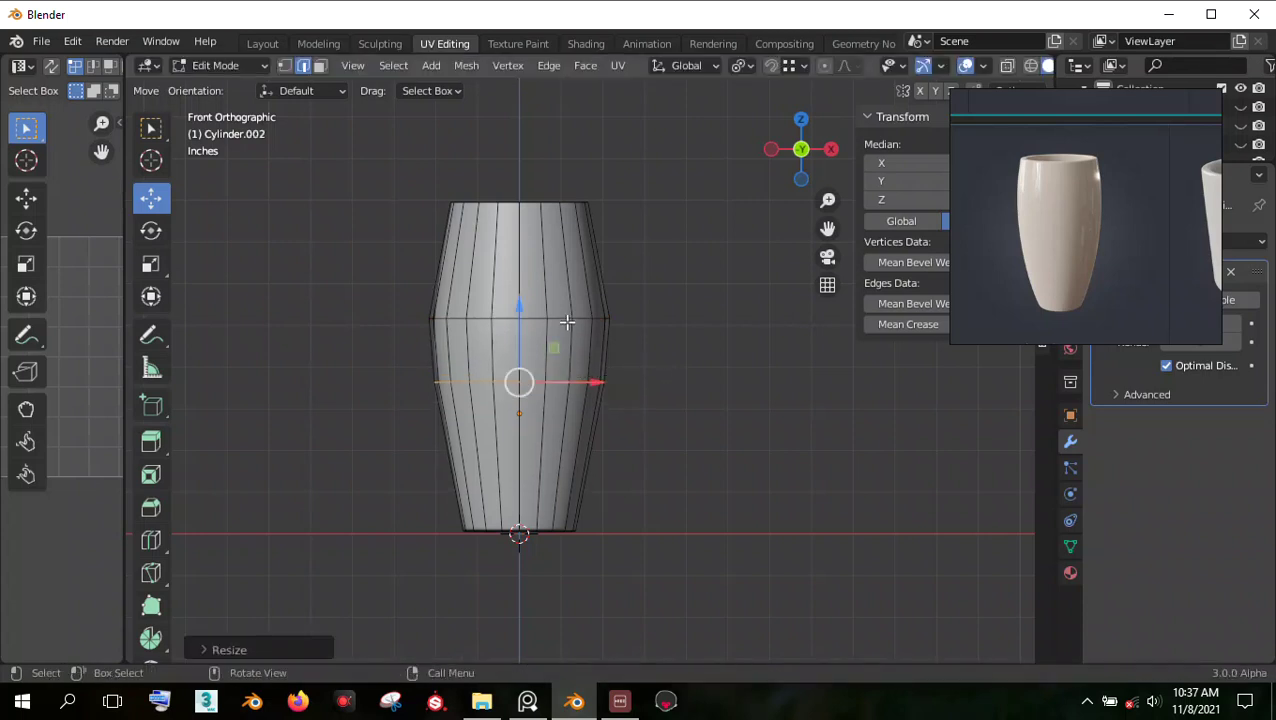
Step: Add a centred loop cut between the two body edge loops and scale it outward by about 1.03
key(ctrl+r)
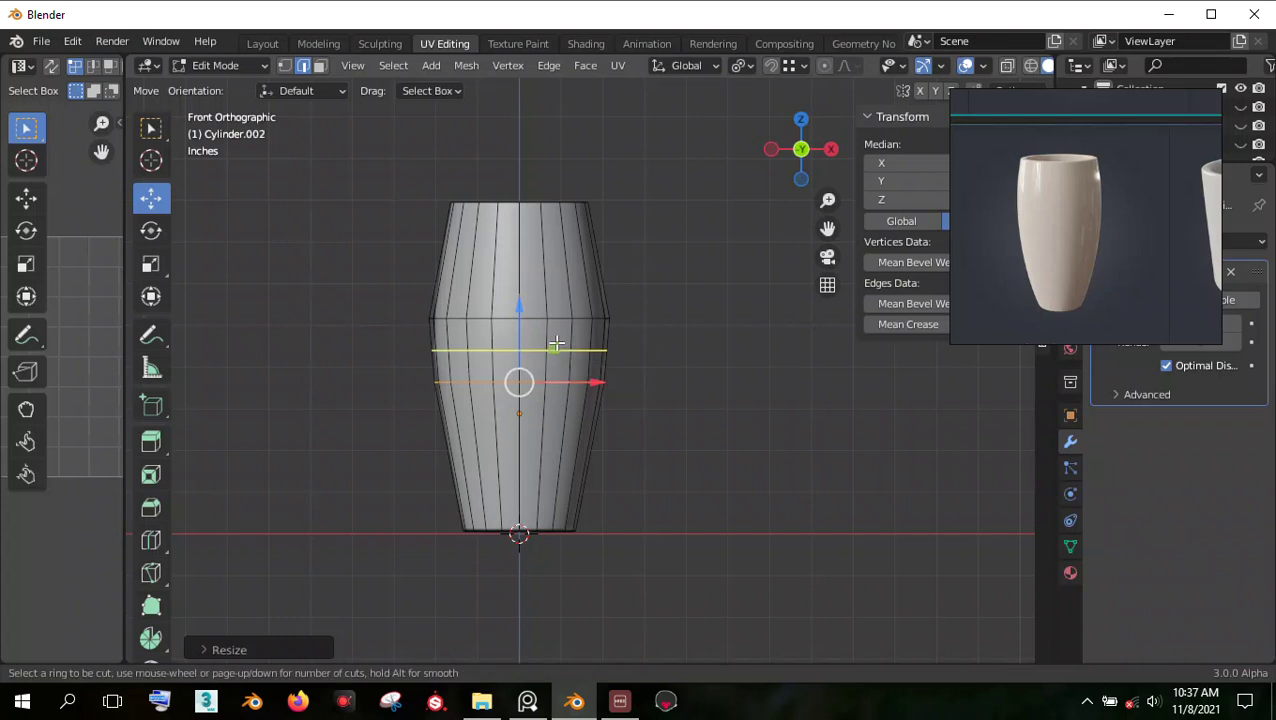
click(553, 347)
right_click(553, 347)
key(s)
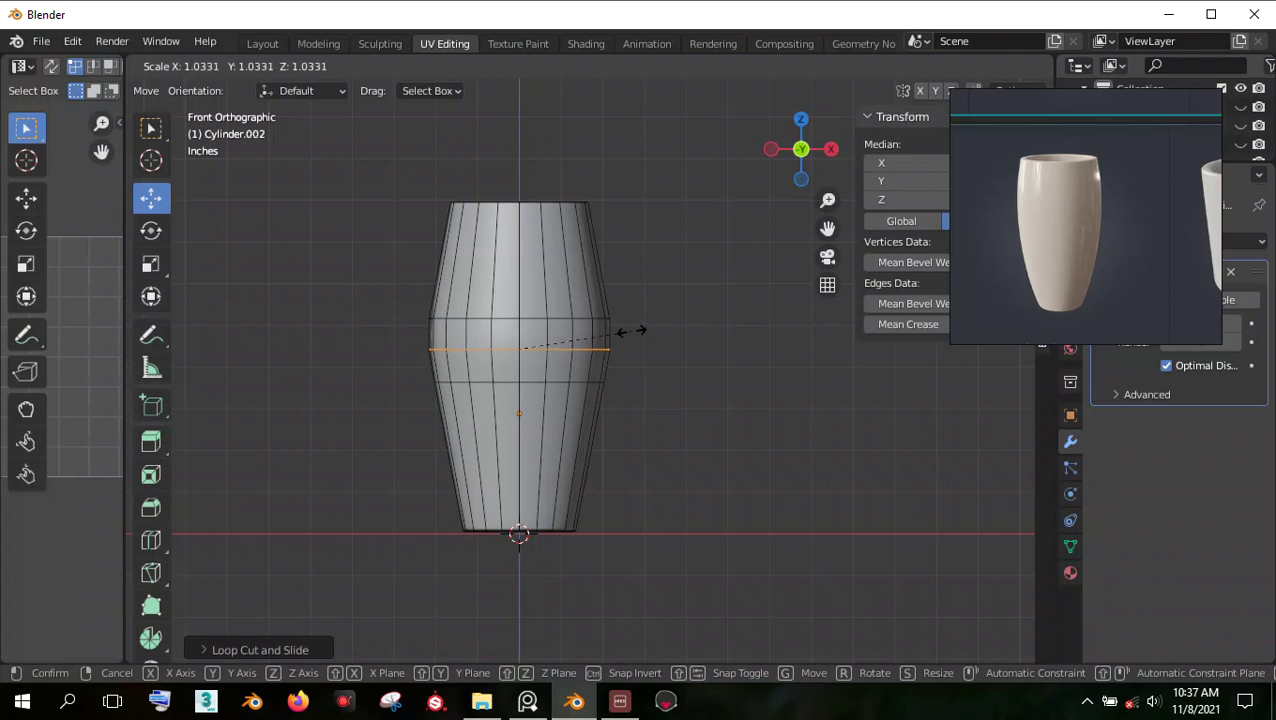
click(631, 330)
scroll(635, 251, up, 2)
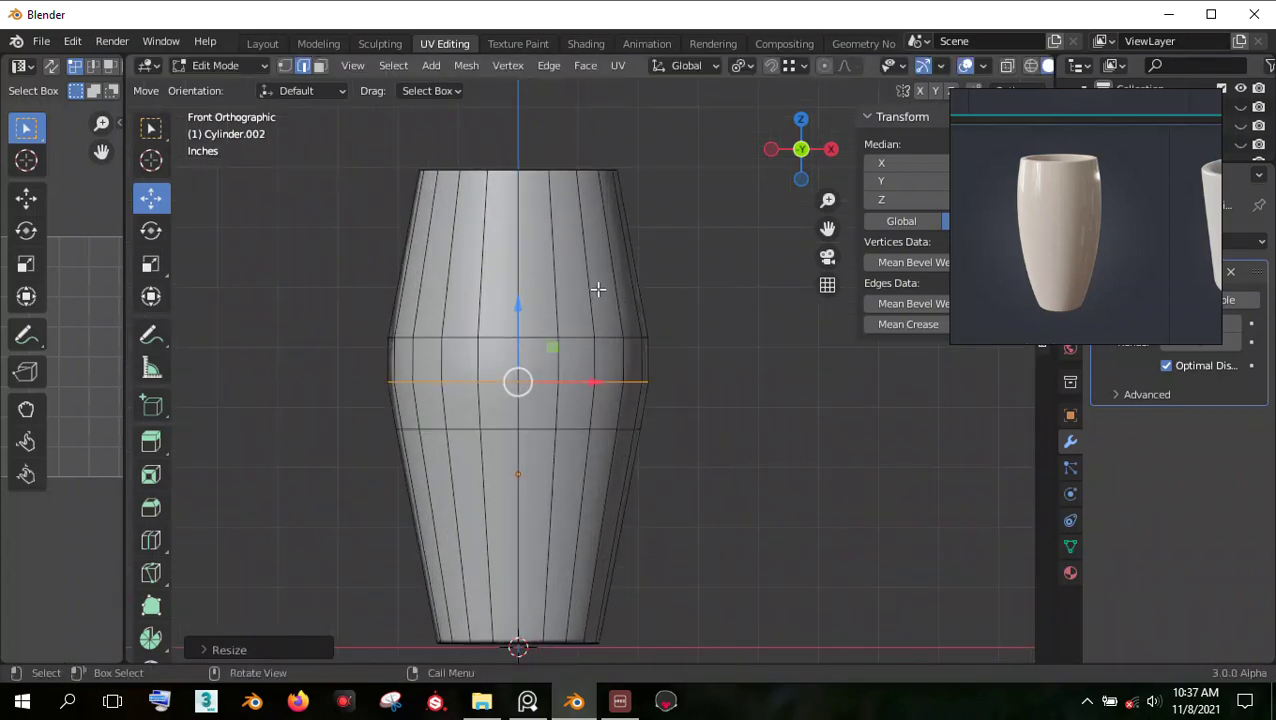
Step: Add a centred loop cut midway between the rim and the upper body loop and scale it slightly outward
key(ctrl+r)
click(614, 278)
right_click(614, 278)
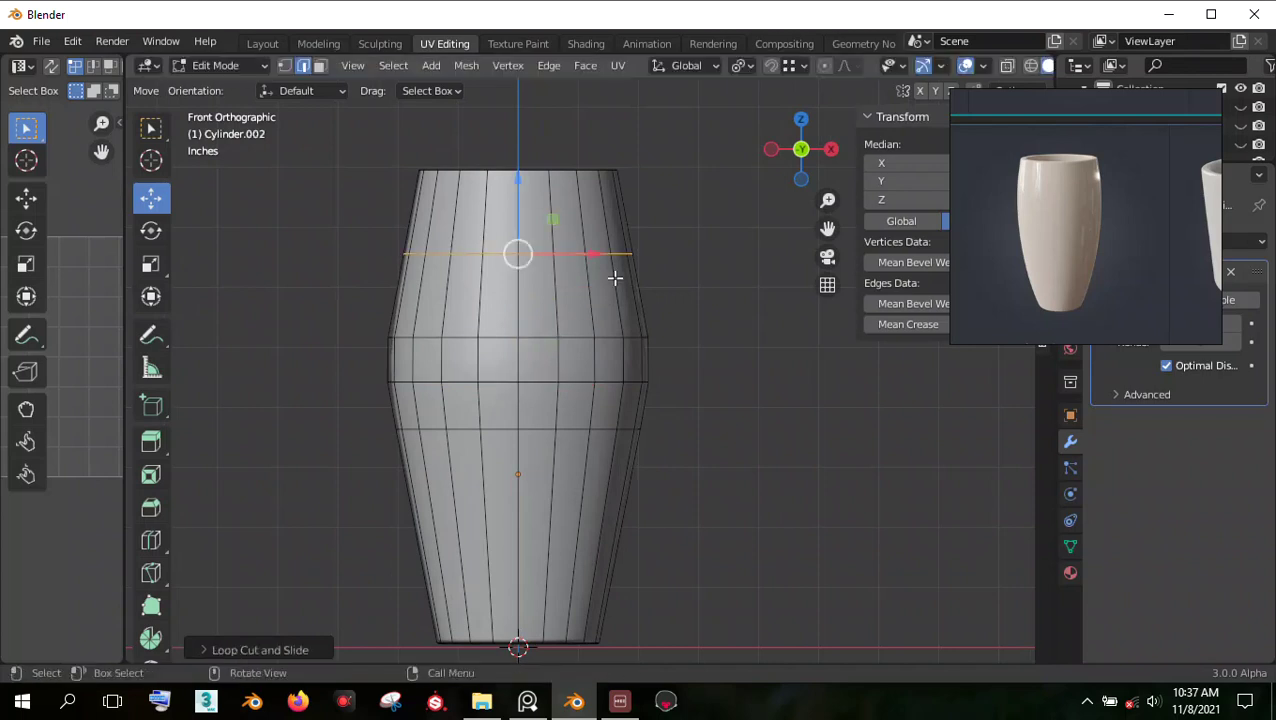
key(s)
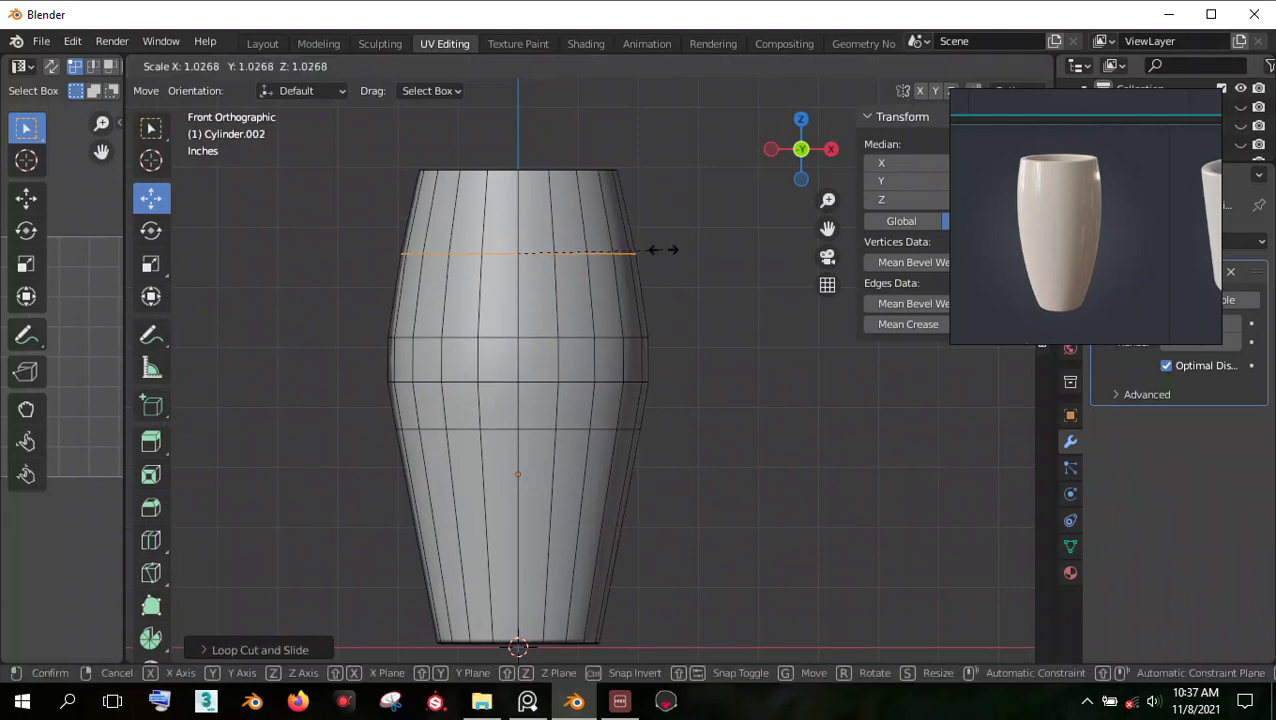
click(661, 322)
scroll(632, 308, down, 2)
Step: Switch to Object Mode and examine the reshaped vase's smoothed profile against the reference image
click(215, 65)
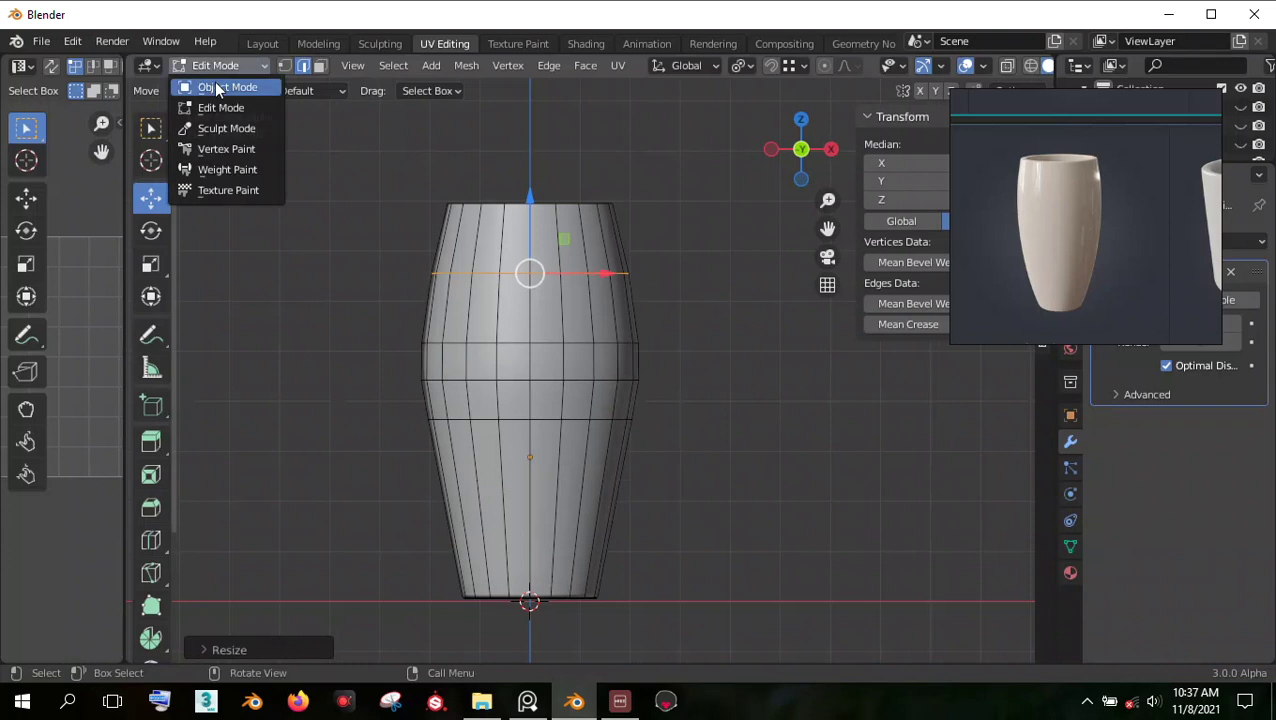
click(217, 87)
click(690, 242)
middle_drag(593, 397, 616, 407)
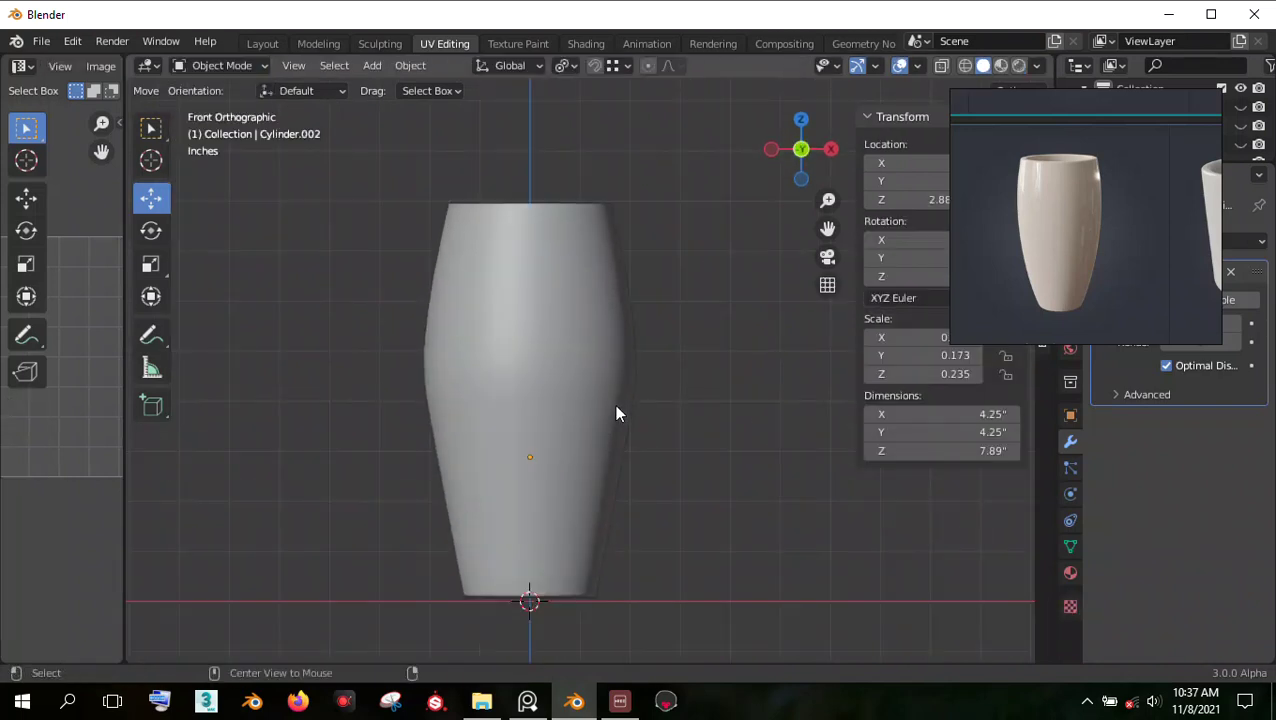
scroll(610, 400, down, 2)
click(589, 375)
scroll(589, 373, up, 2)
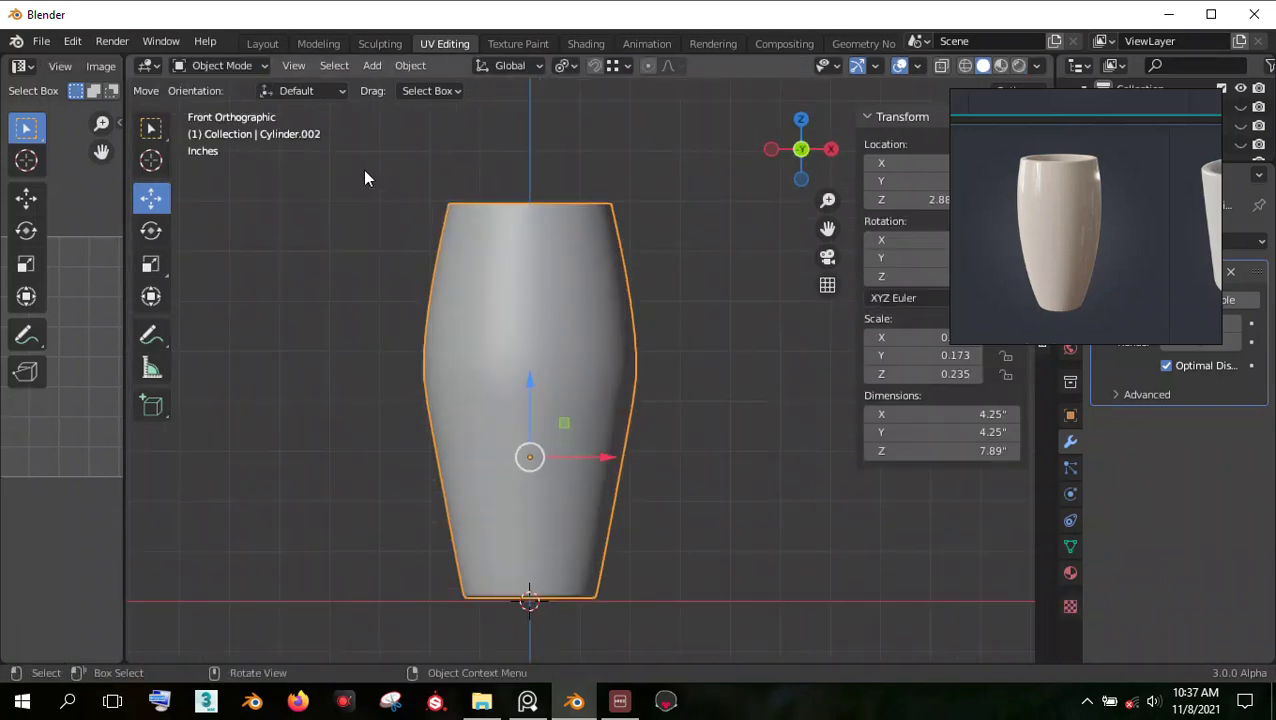
Step: Enter Edit Mode, select the lower horizontal edge loop on the vase's body and scale it outward by about 1.04
click(242, 66)
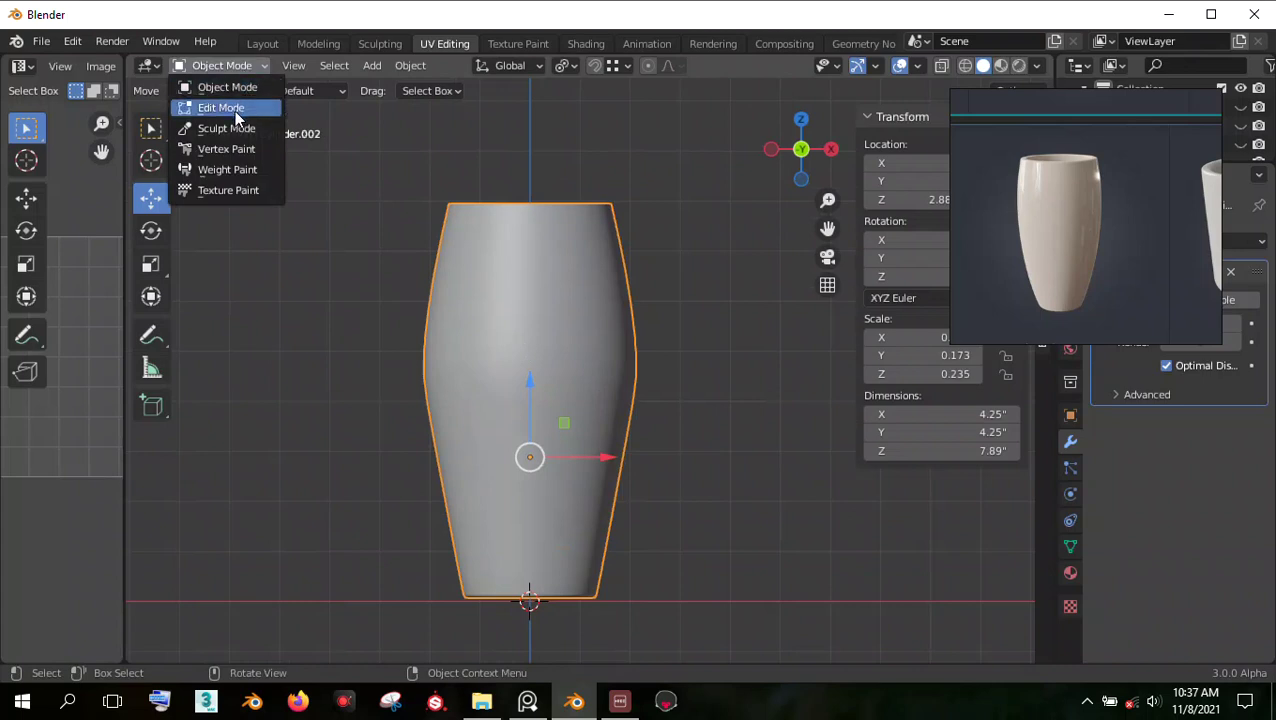
click(234, 110)
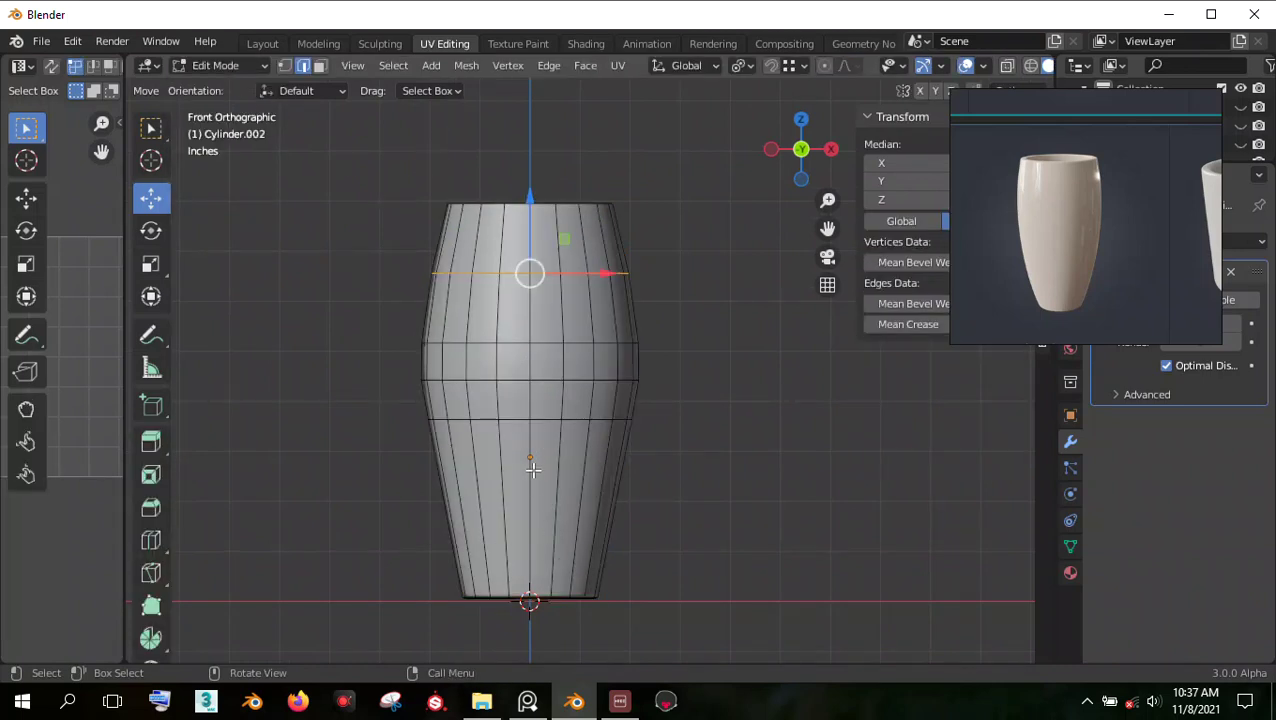
alt+click(522, 422)
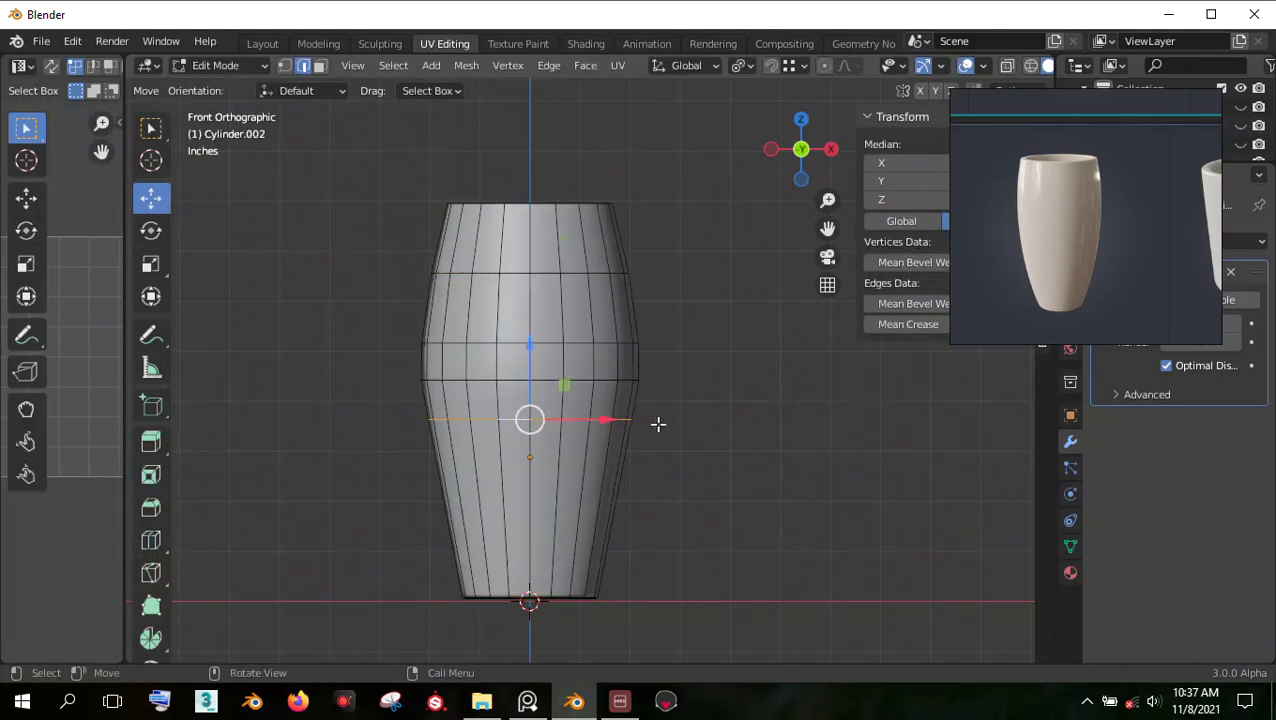
key(s)
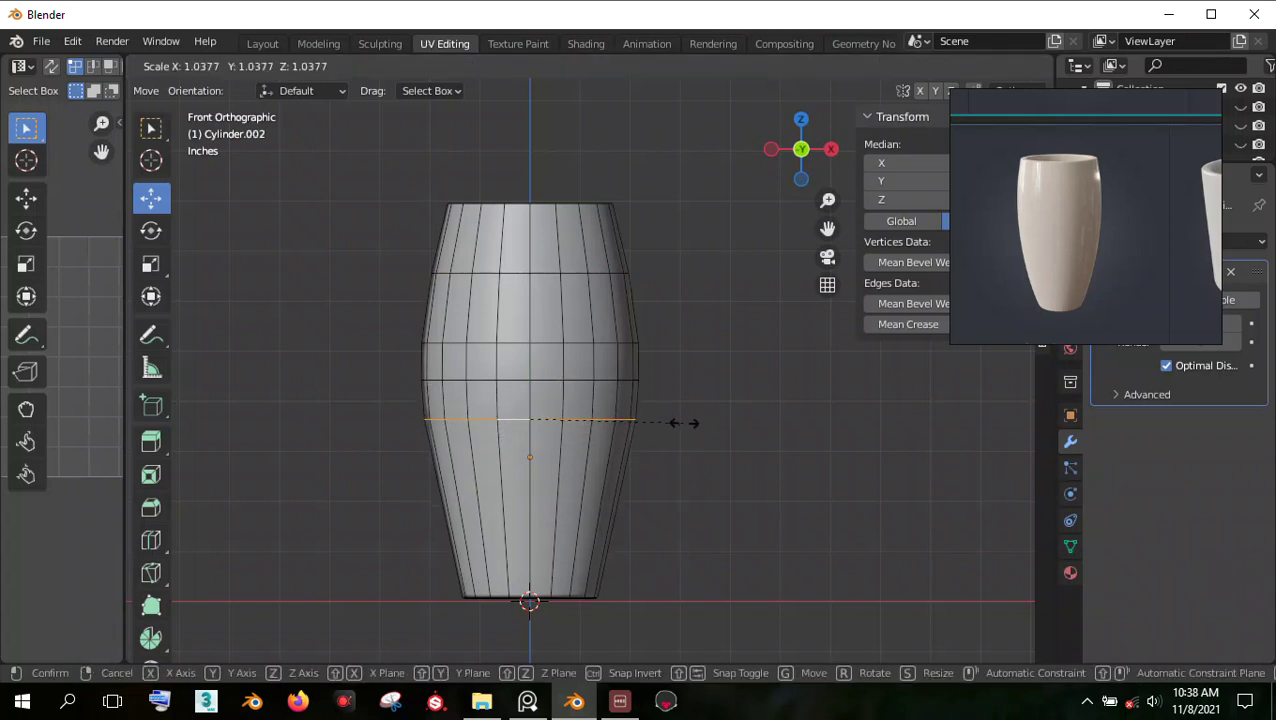
click(684, 423)
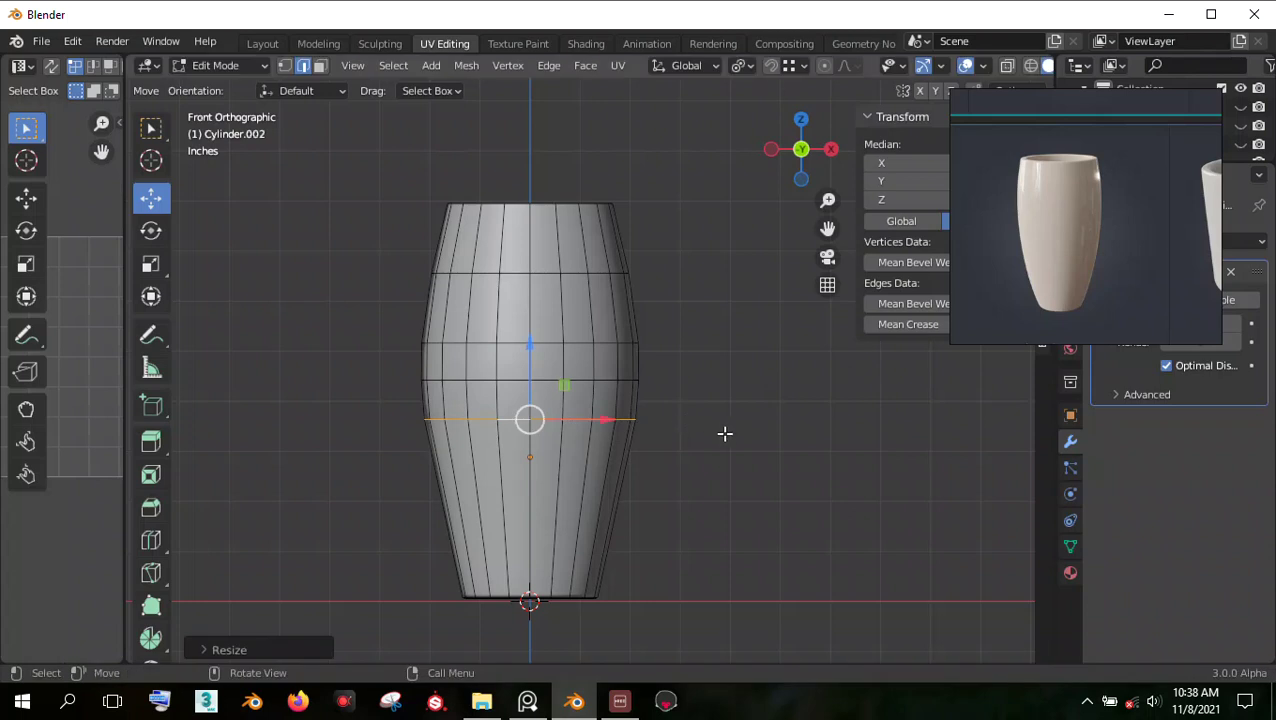
click(718, 432)
Step: Slide the lower body edge loop slightly down along the vase's surface
alt+click(567, 419)
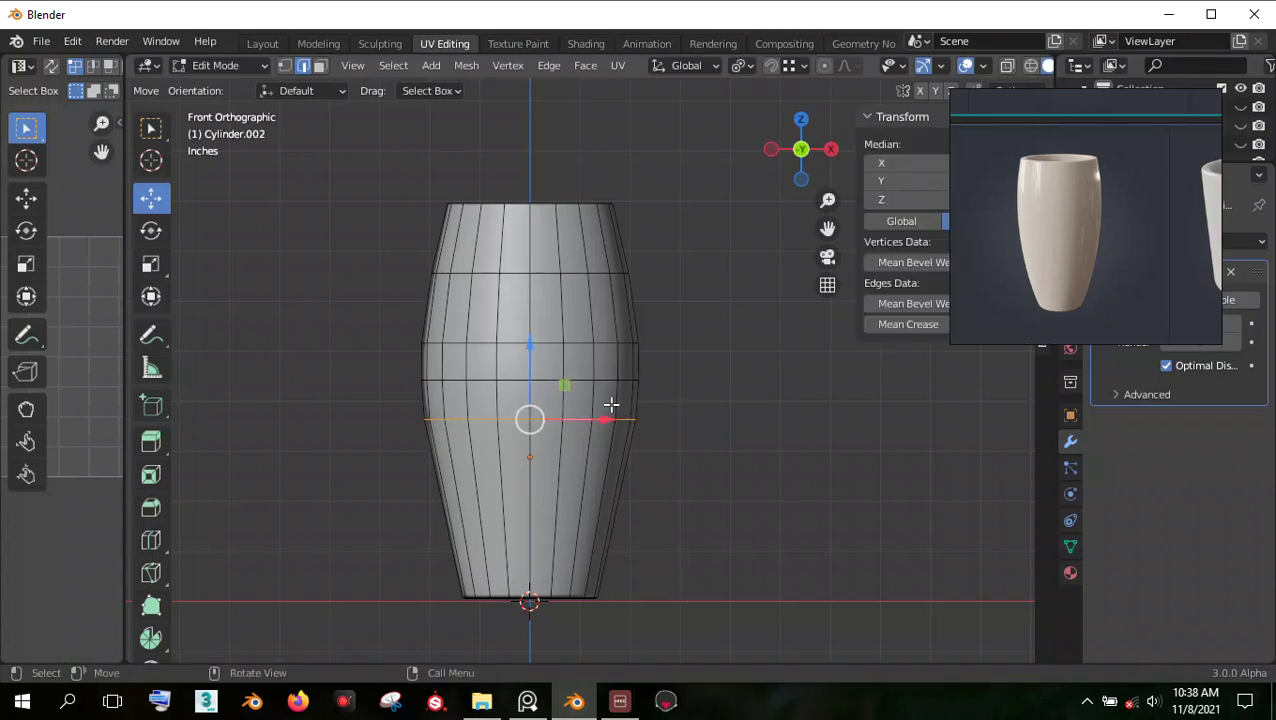
key(g)
key(g)
click(610, 418)
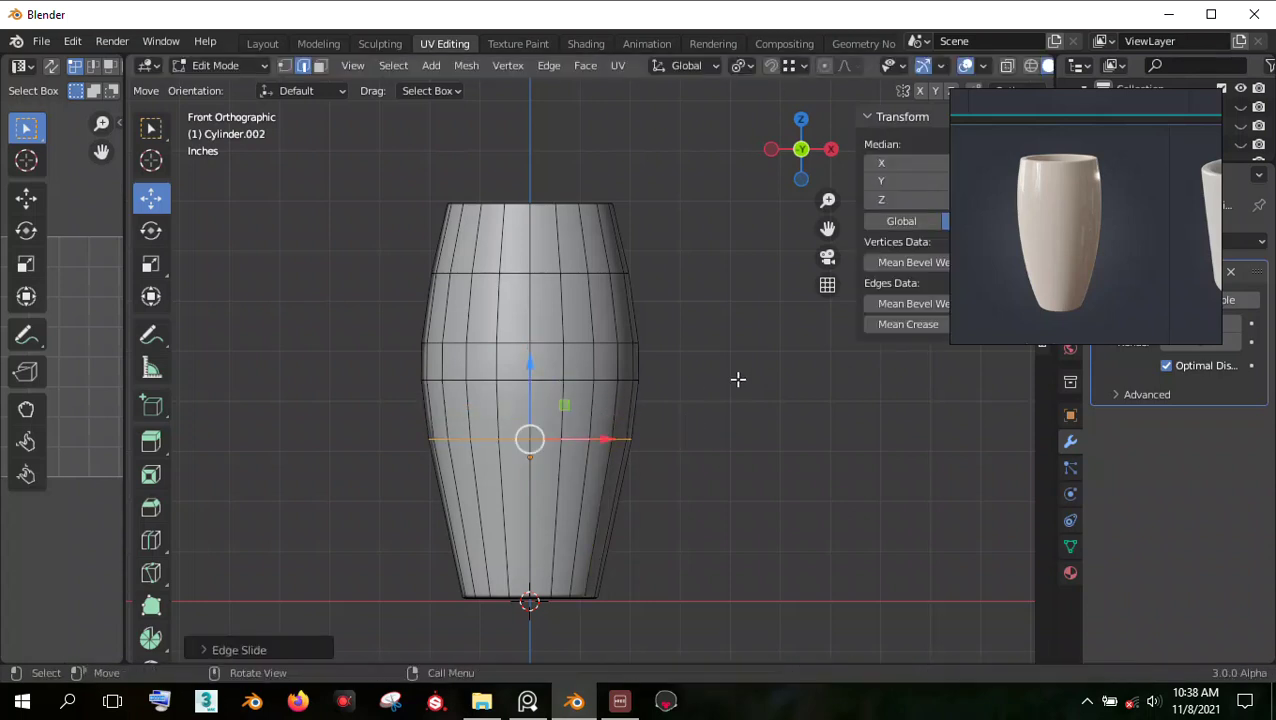
click(738, 379)
Step: Slide the edge loop just above the vase's widest loop upward by a factor of about 0.28
alt+click(580, 342)
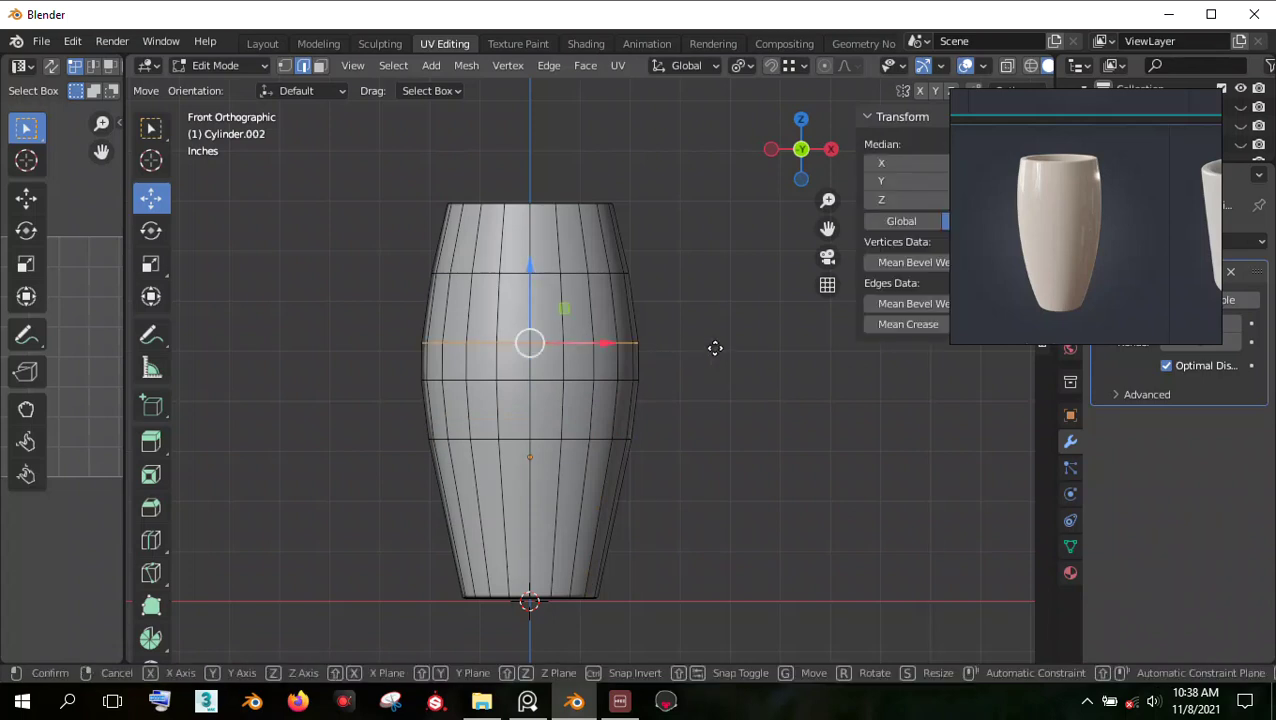
key(g)
key(g)
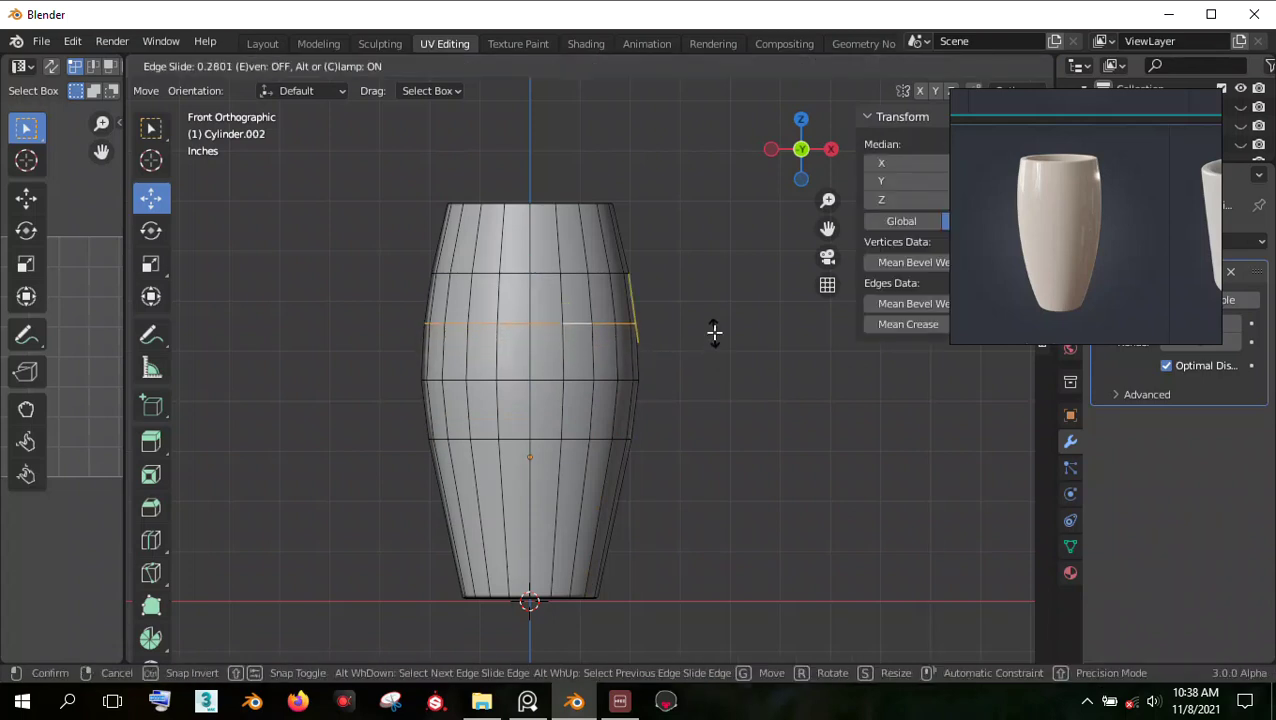
click(714, 332)
scroll(710, 331, down, 1)
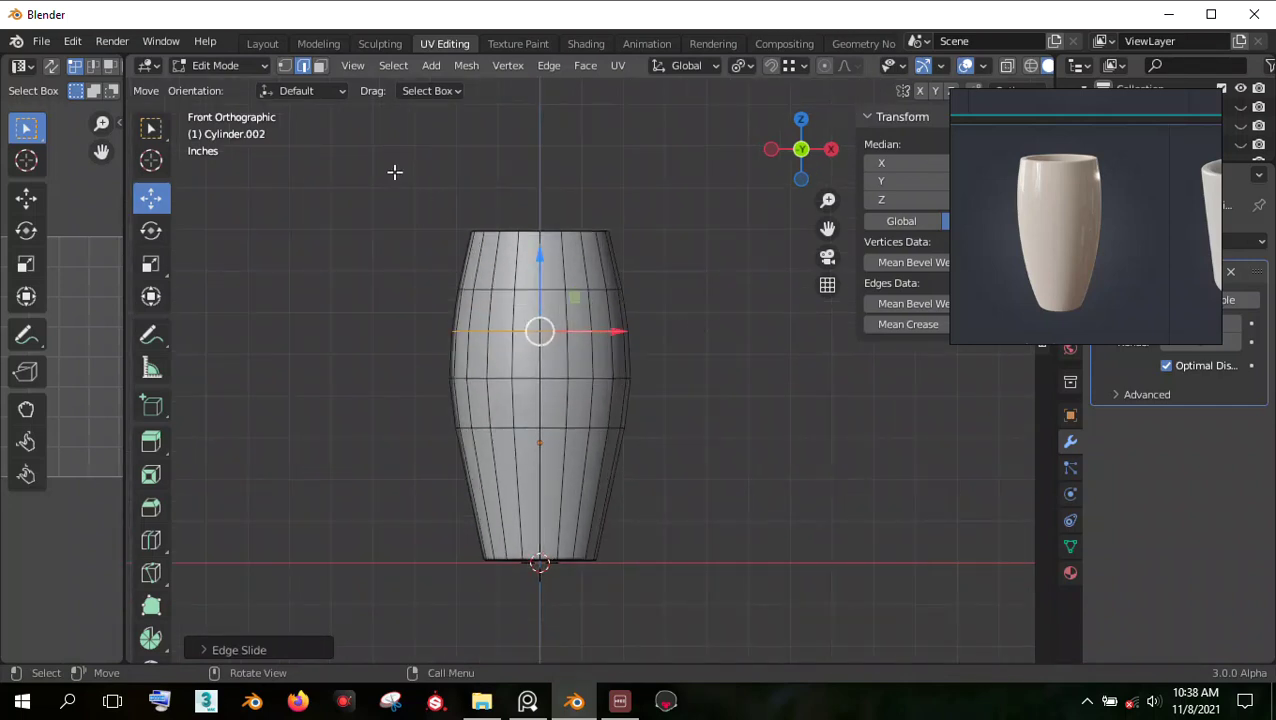
Step: Select the vase's whole upper section through the mesh with X-ray on and raise it slightly along Z
drag(395, 172, 752, 466)
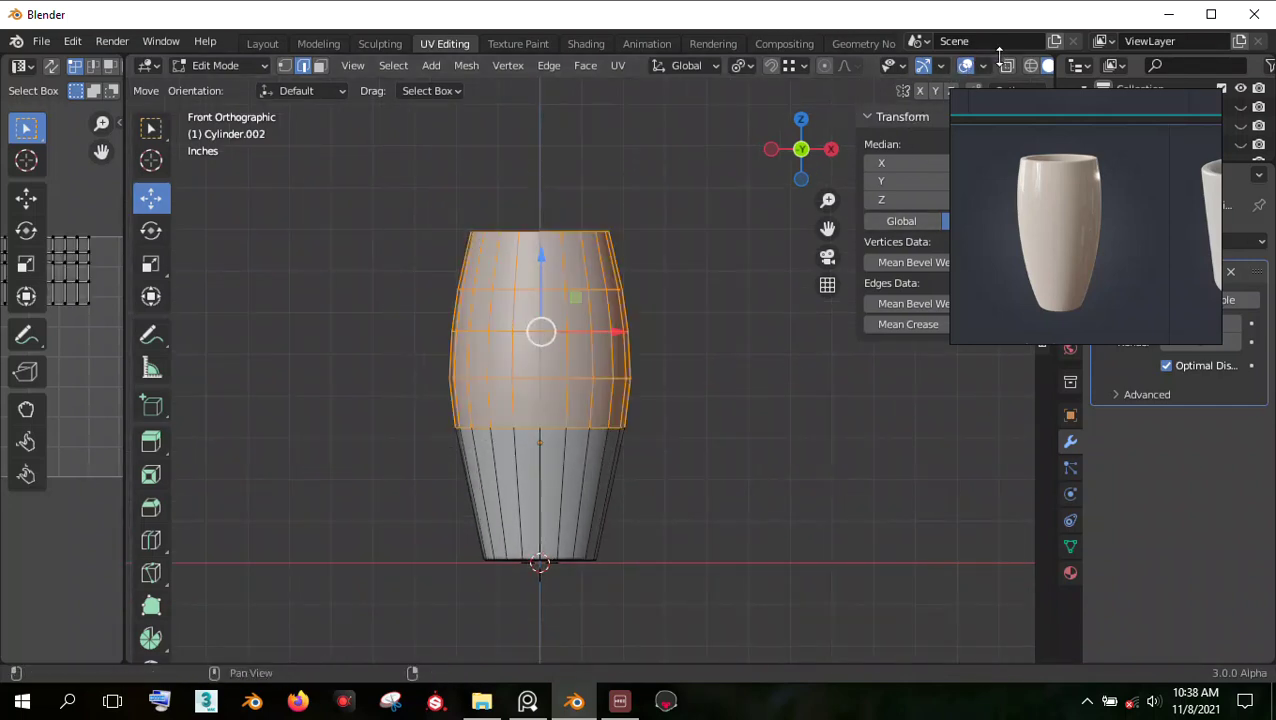
drag(352, 164, 735, 452)
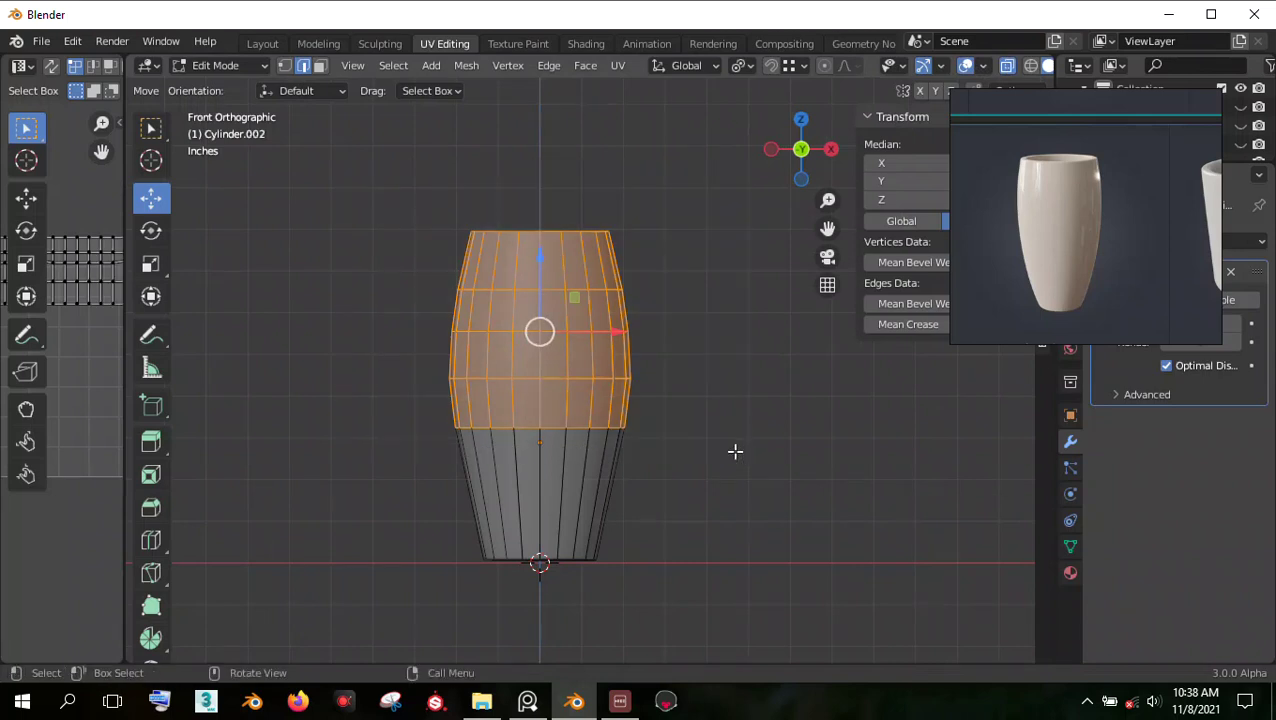
key(s)
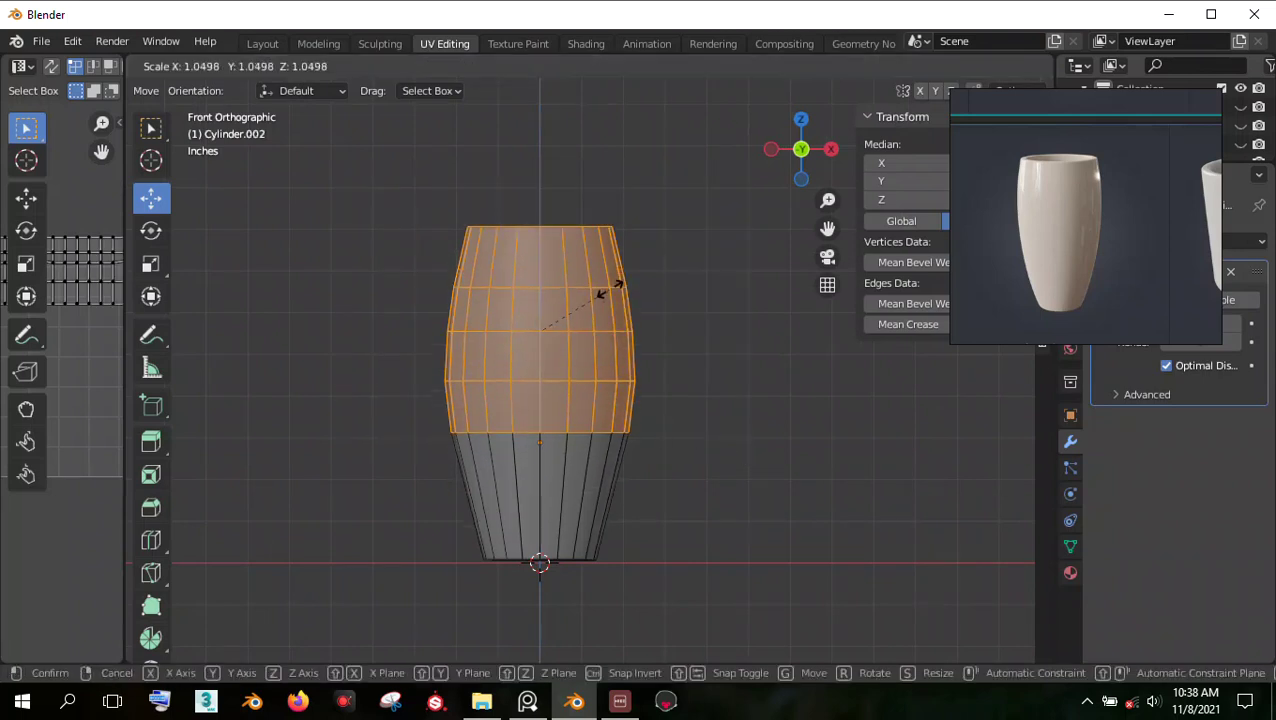
click(610, 289)
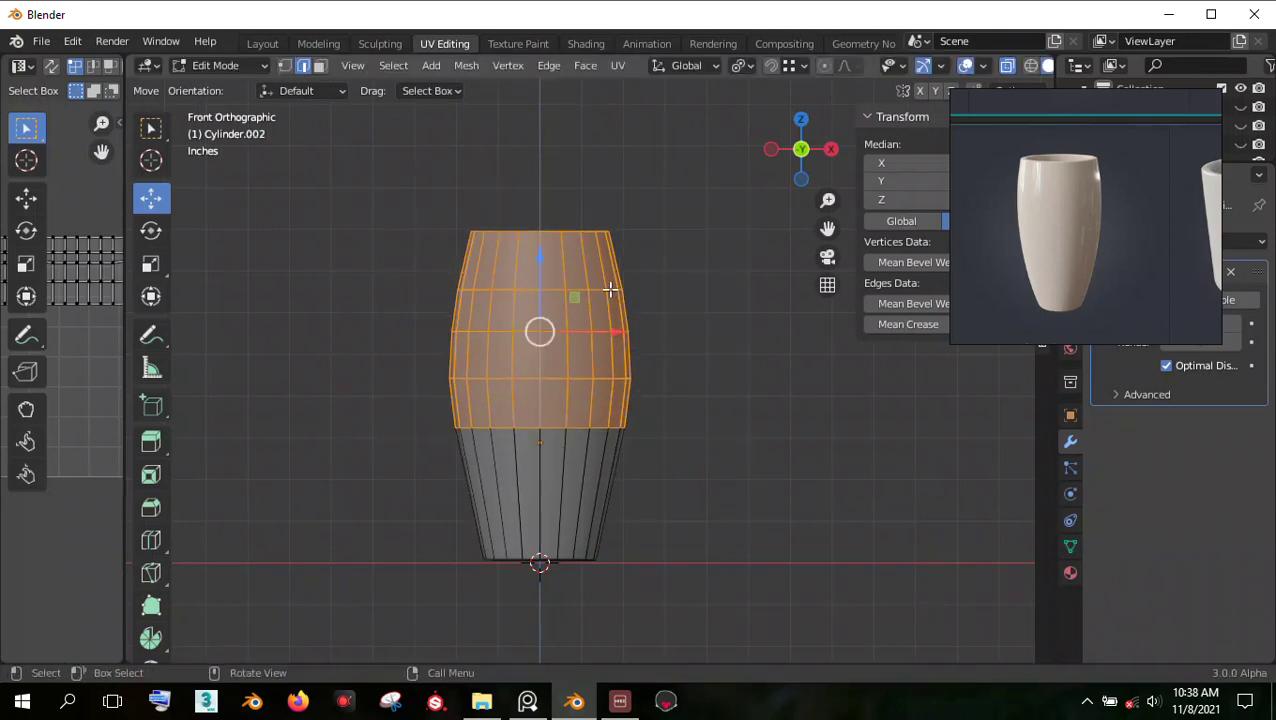
drag(546, 270, 545, 253)
click(624, 298)
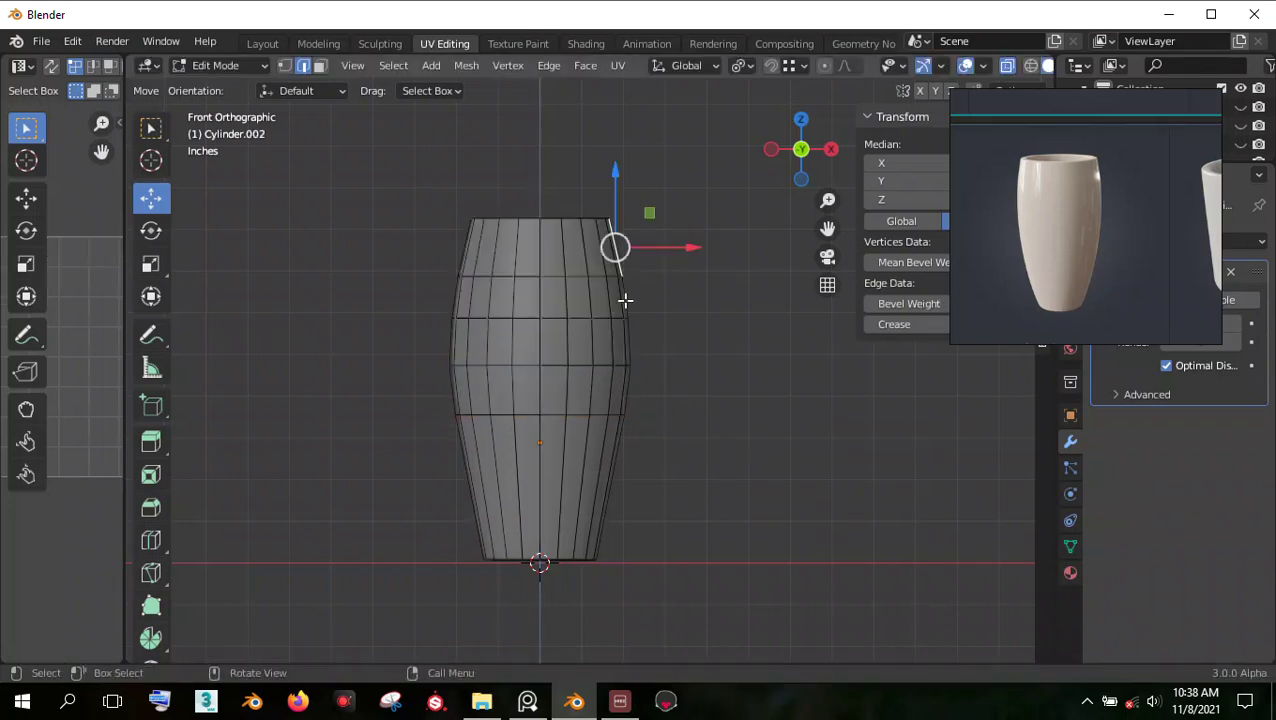
Step: Switch to Object Mode with X-ray off and examine the lengthened vase's profile
click(218, 66)
click(222, 85)
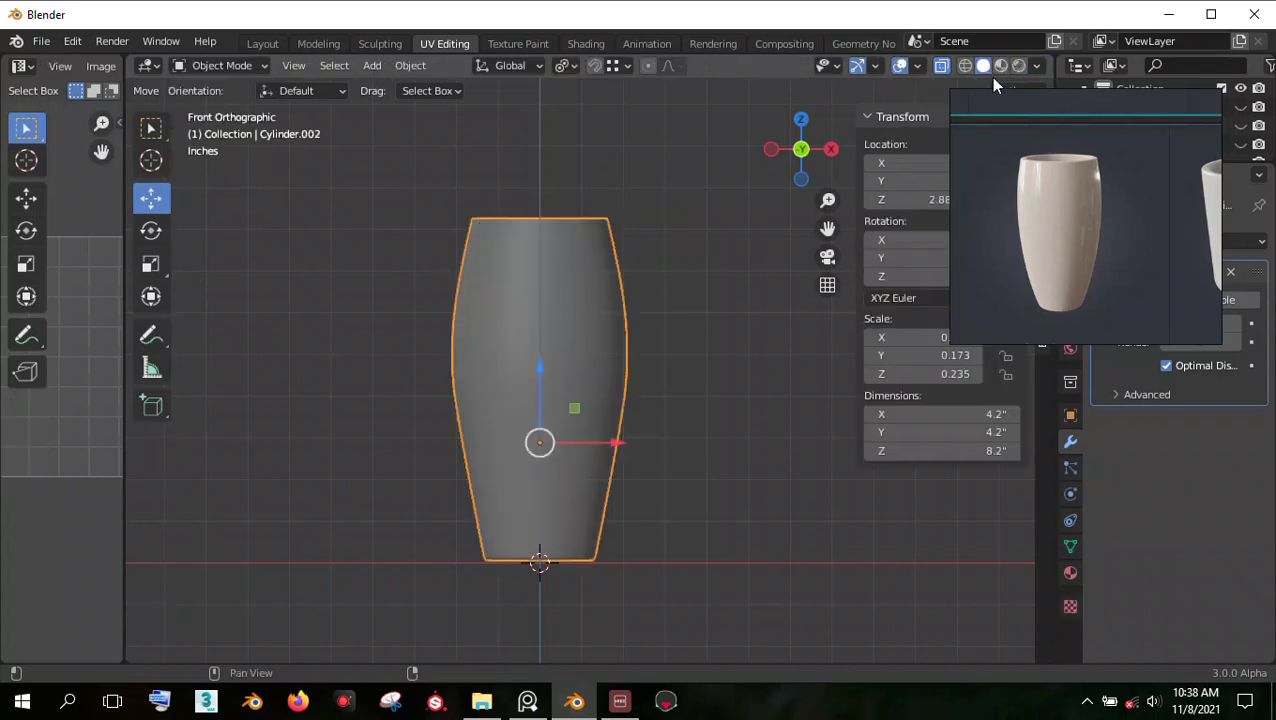
click(940, 68)
click(685, 228)
middle_drag(685, 228, 518, 259)
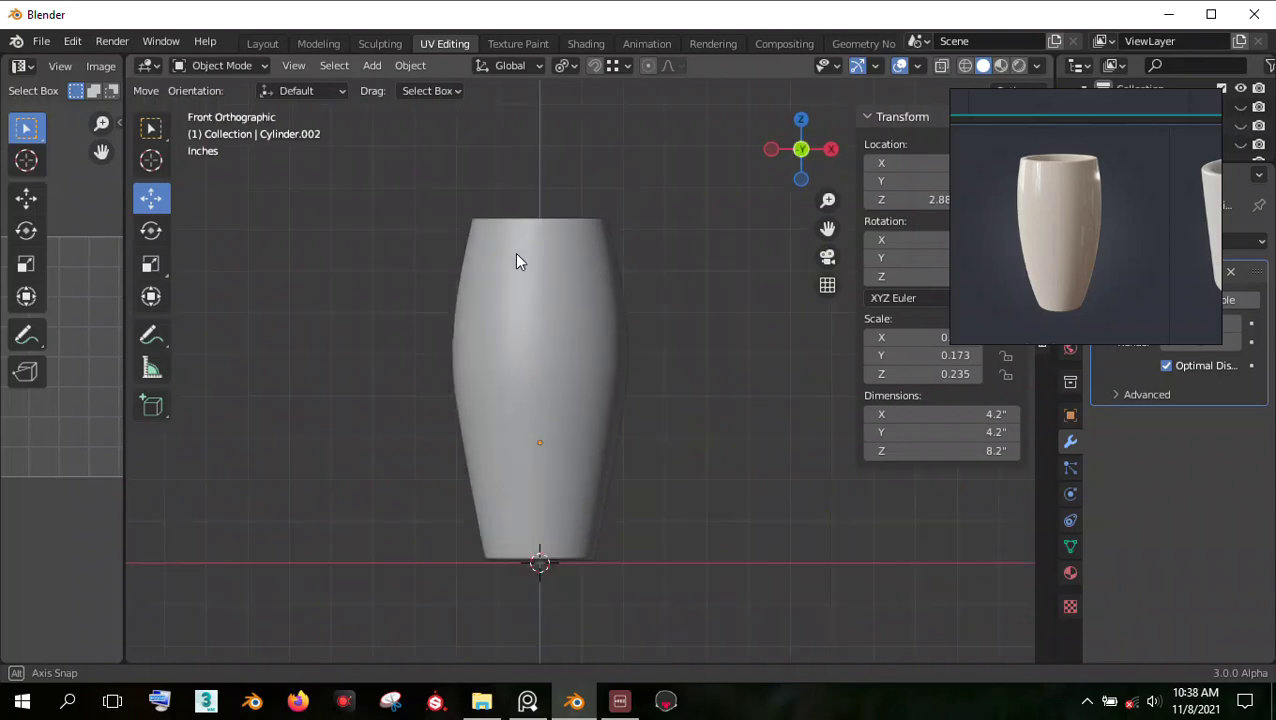
scroll(577, 377, up, 3)
click(577, 352)
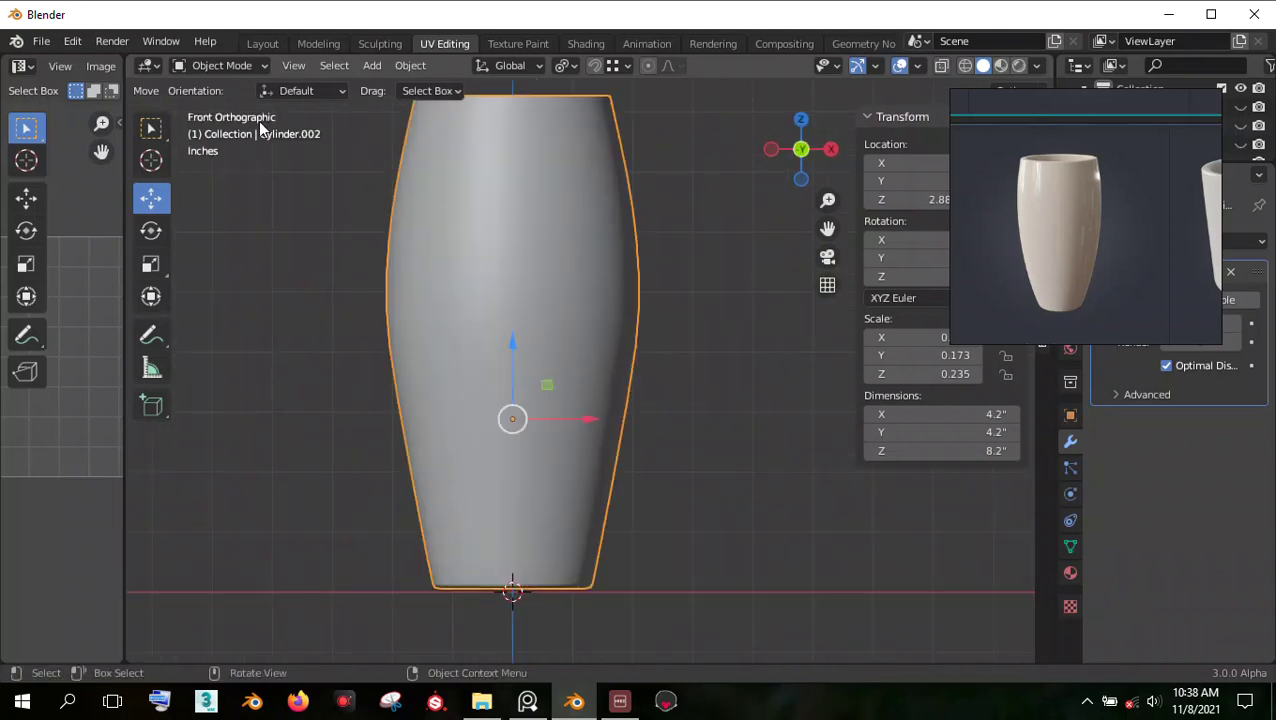
Step: In Edit Mode with X-ray on, select the vase's base and scale it inward to about 0.89
click(220, 66)
key(Tab)
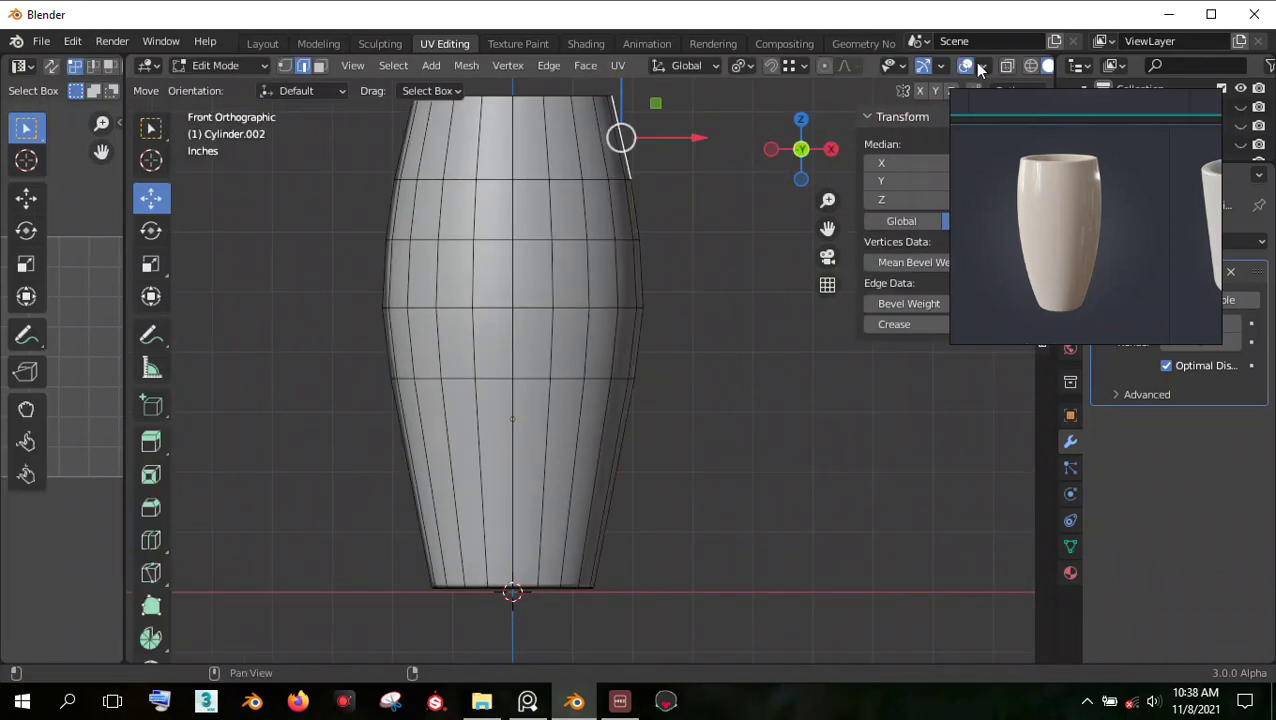
click(1007, 66)
drag(390, 504, 760, 614)
key(s)
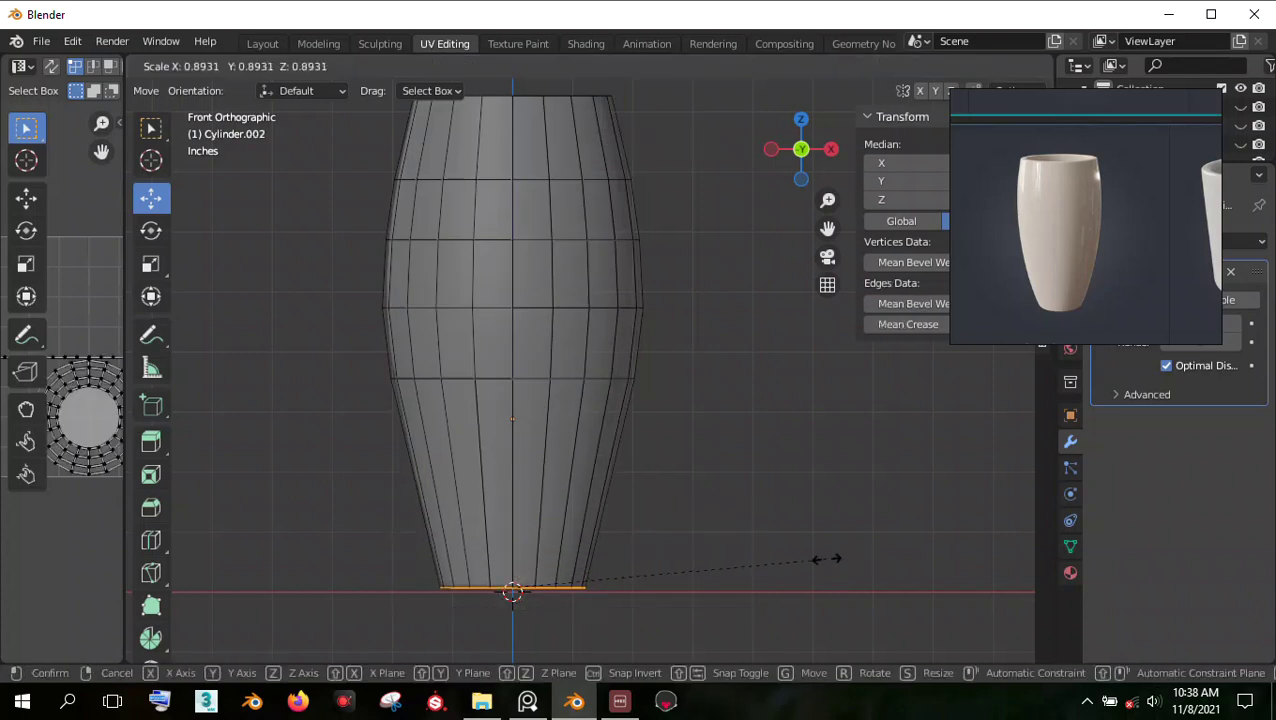
click(826, 557)
scroll(327, 231, down, 1)
Step: Return to Object Mode with X-ray off and examine the narrowed vase's body and base from several angles
click(222, 65)
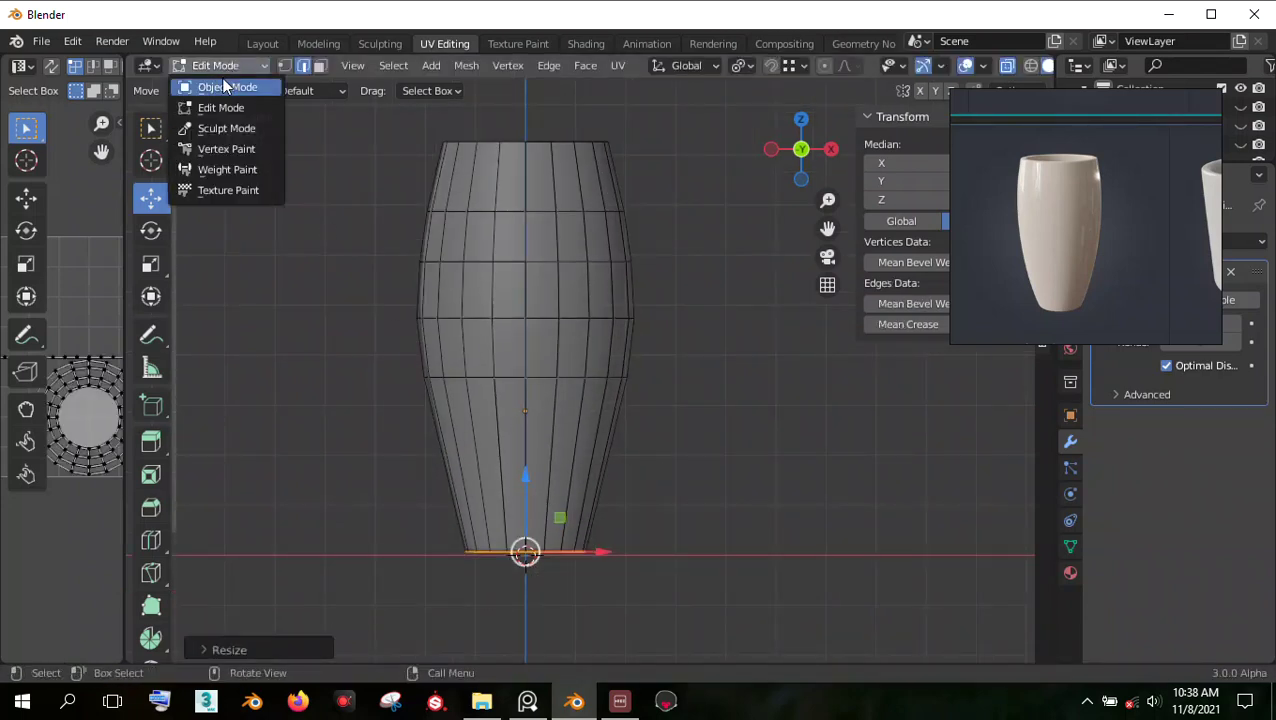
click(225, 86)
click(703, 277)
click(982, 65)
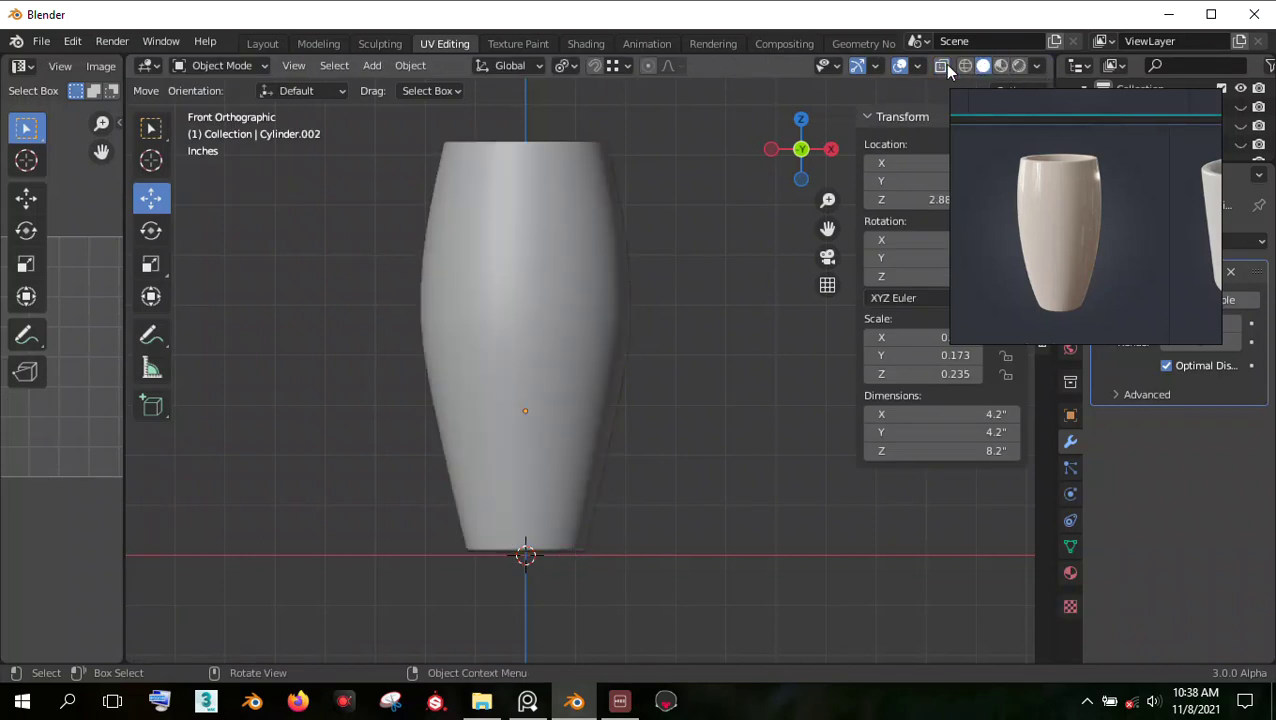
mouse_move(643, 318)
middle_down()
mouse_move(687, 490)
mouse_move(649, 339)
middle_up()
scroll(649, 339, up, 3)
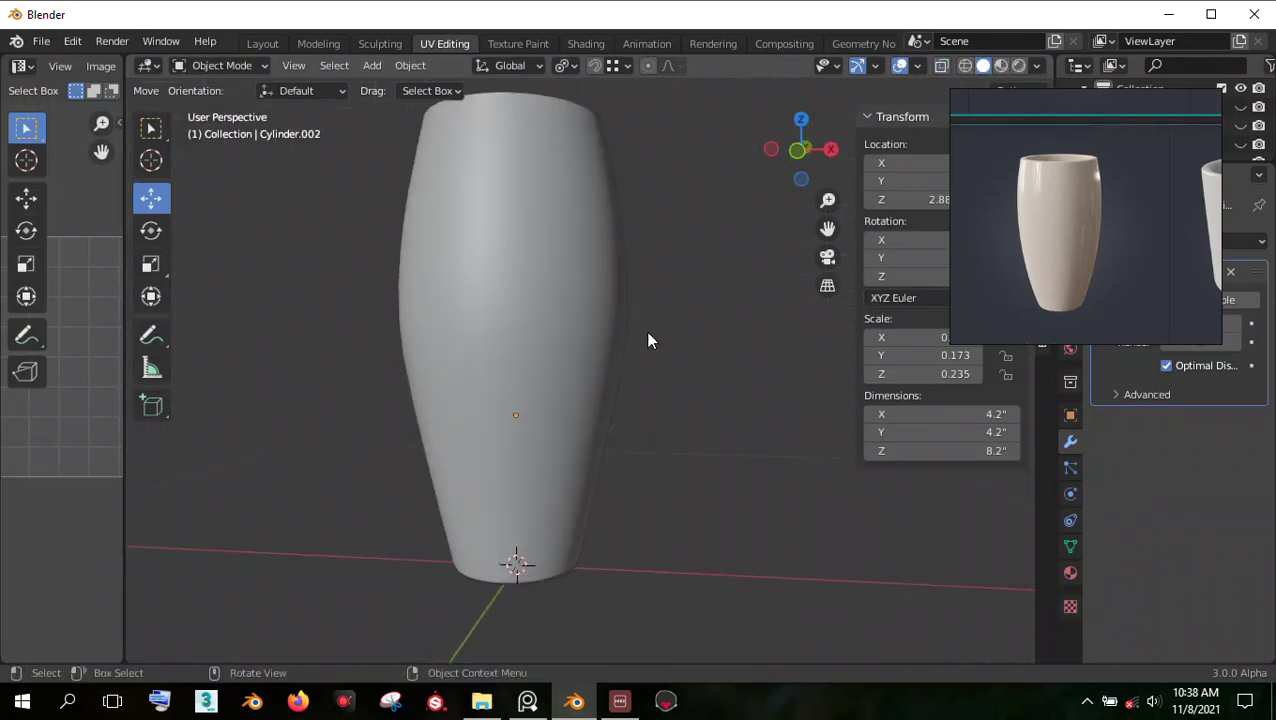
click(590, 425)
middle_drag(607, 444, 600, 478)
scroll(601, 356, up, 3)
middle_drag(601, 356, 663, 370)
scroll(663, 370, down, 2)
Step: Move the reference image clear of the modifier settings and set the Subdivision modifier's viewport level to 2
right_drag(1162, 288, 1046, 192)
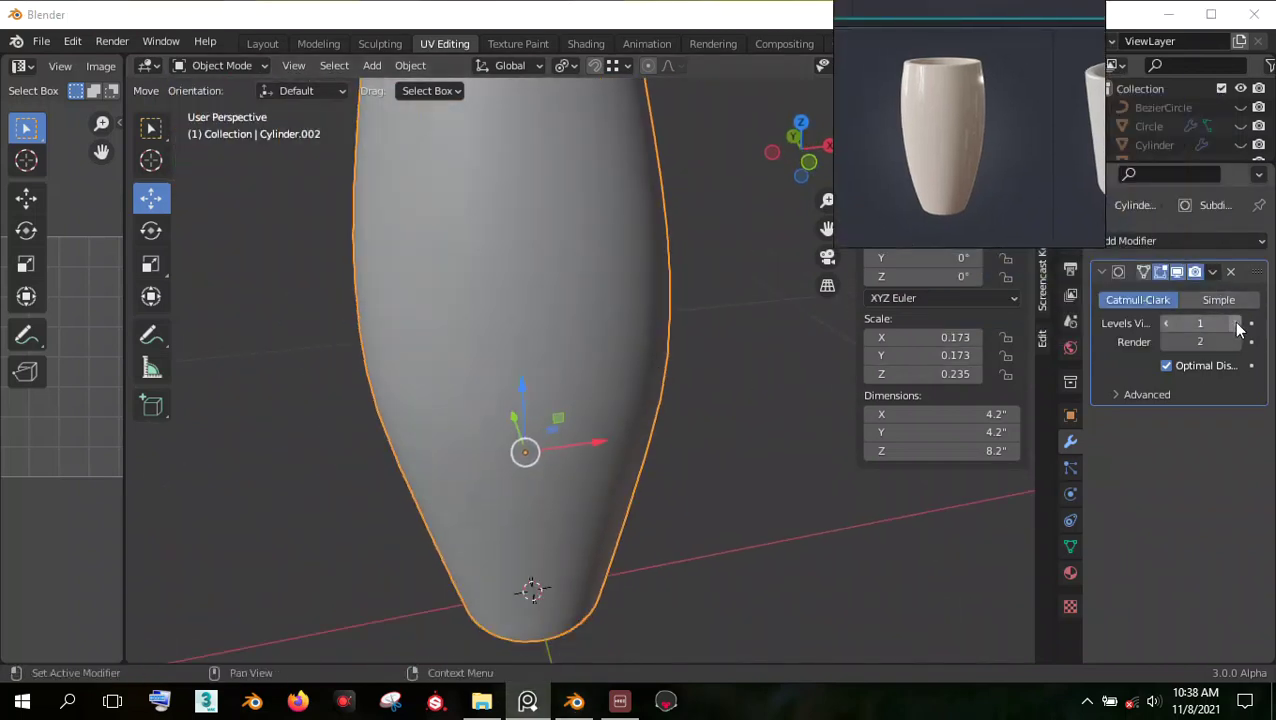
click(1237, 330)
scroll(727, 362, down, 3)
scroll(632, 280, up, 2)
key(alt+a)
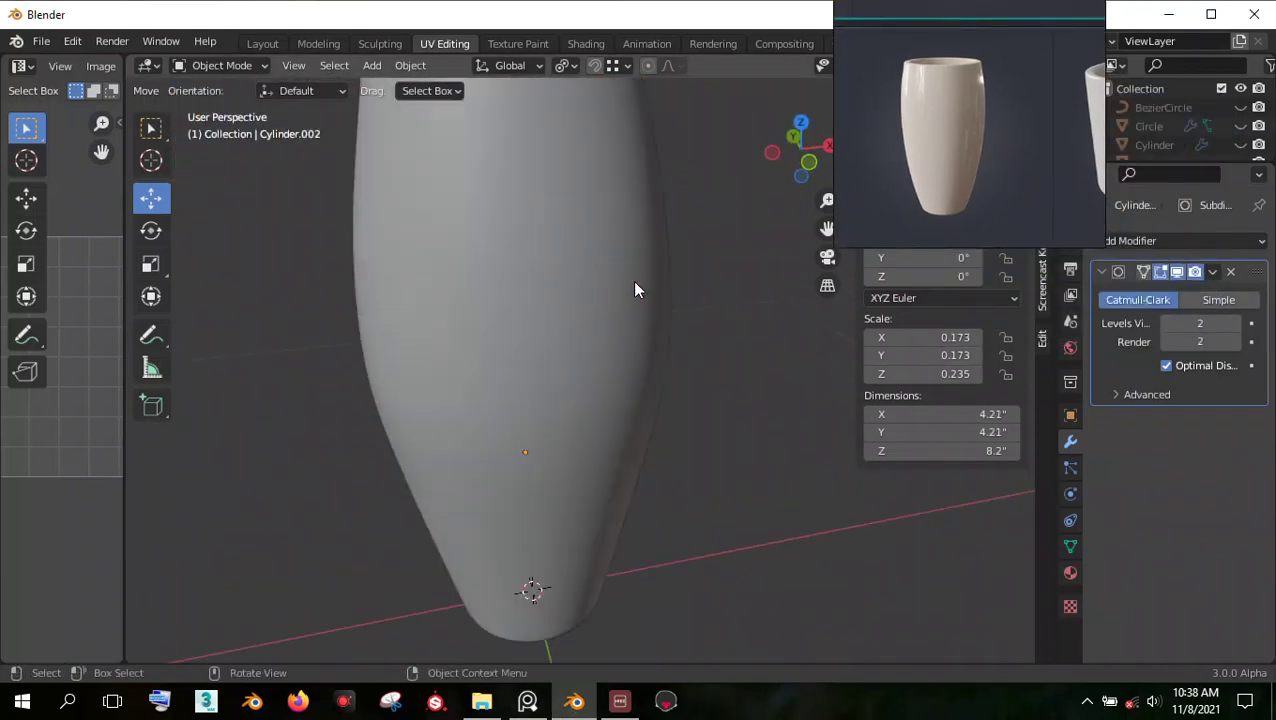
middle_drag(632, 280, 600, 225)
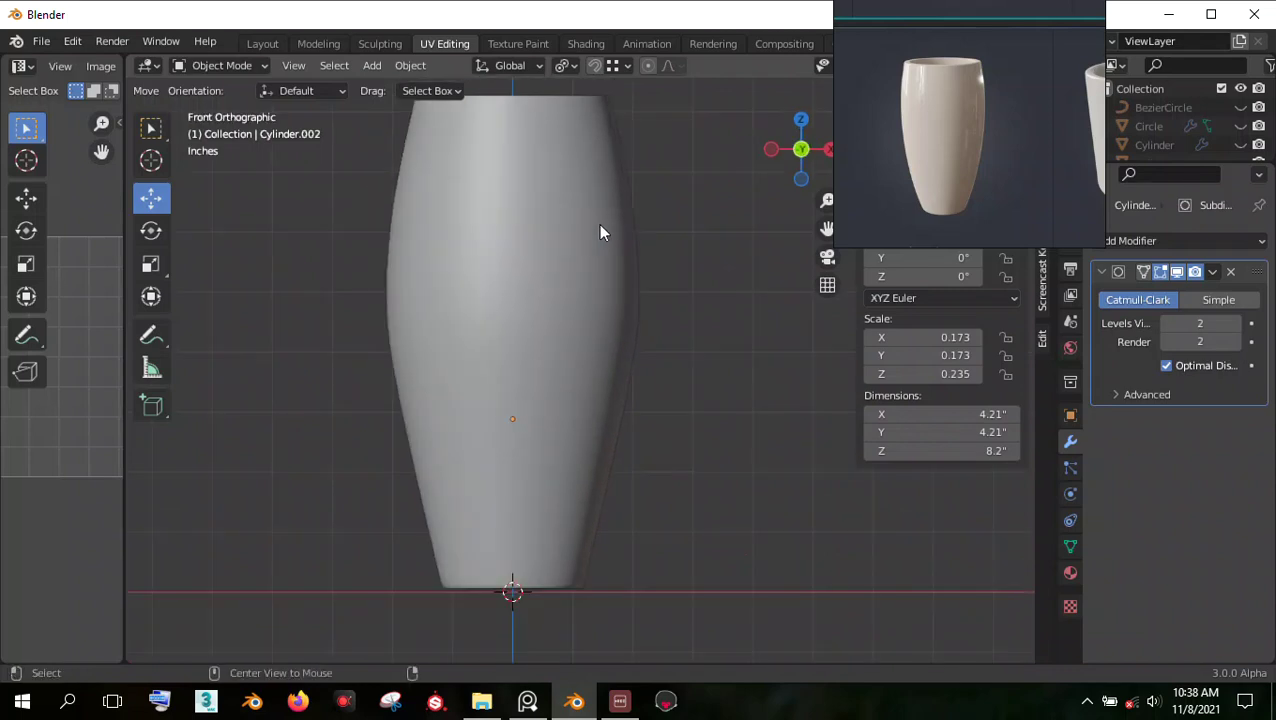
click(587, 307)
scroll(612, 308, down, 1)
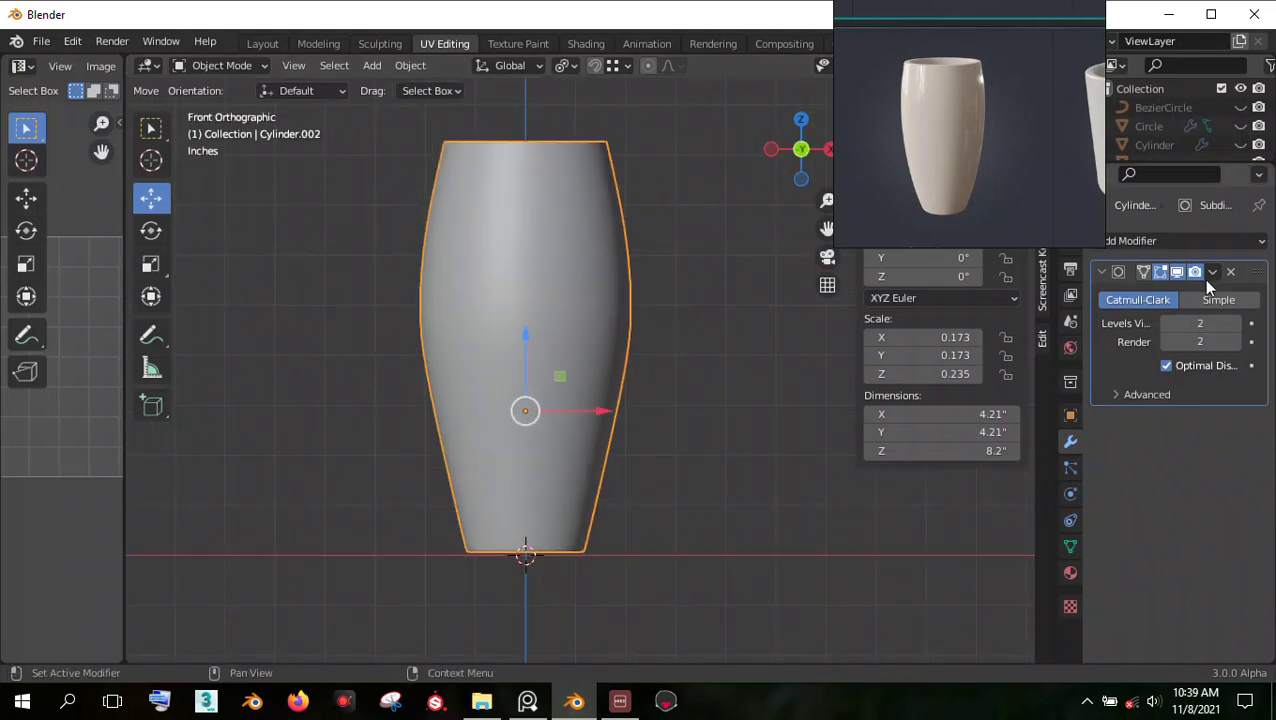
Step: Turn off the Subdivision modifier's viewport display and enter Edit Mode with the vase's open interior in view
click(1177, 272)
click(713, 292)
middle_drag(713, 292, 604, 342)
click(604, 342)
click(215, 62)
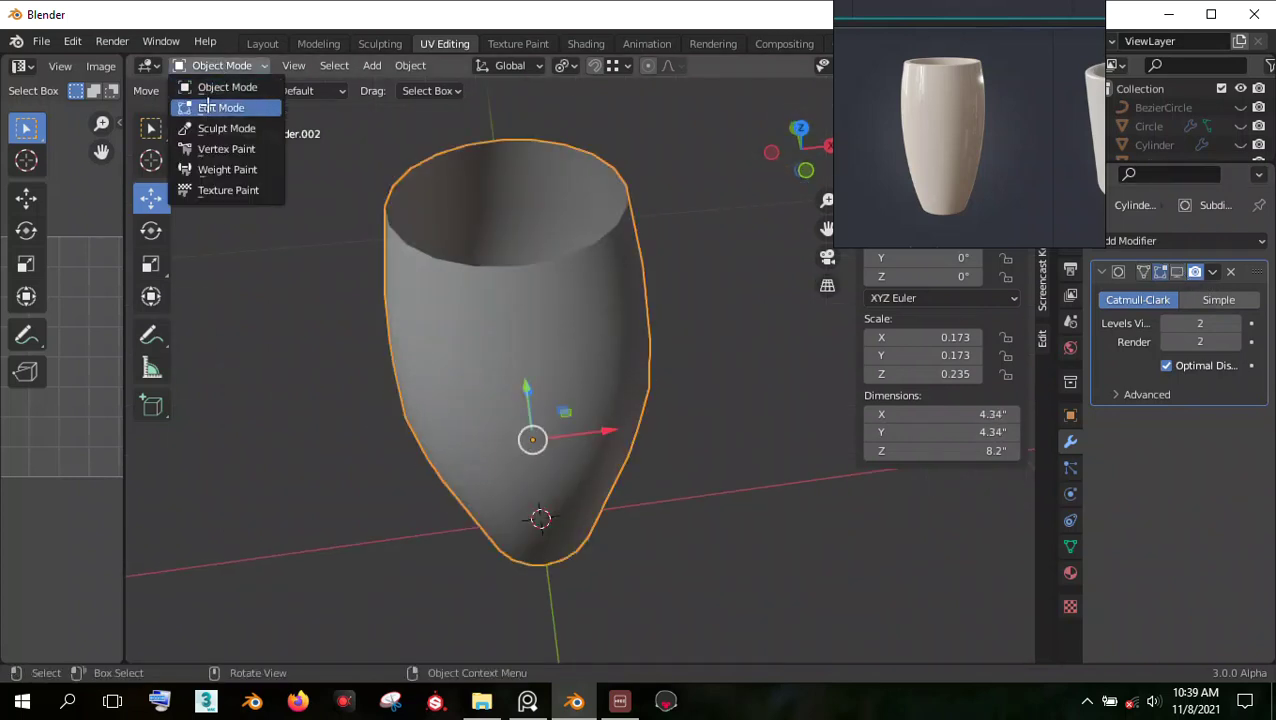
click(207, 108)
middle_drag(664, 215, 687, 249)
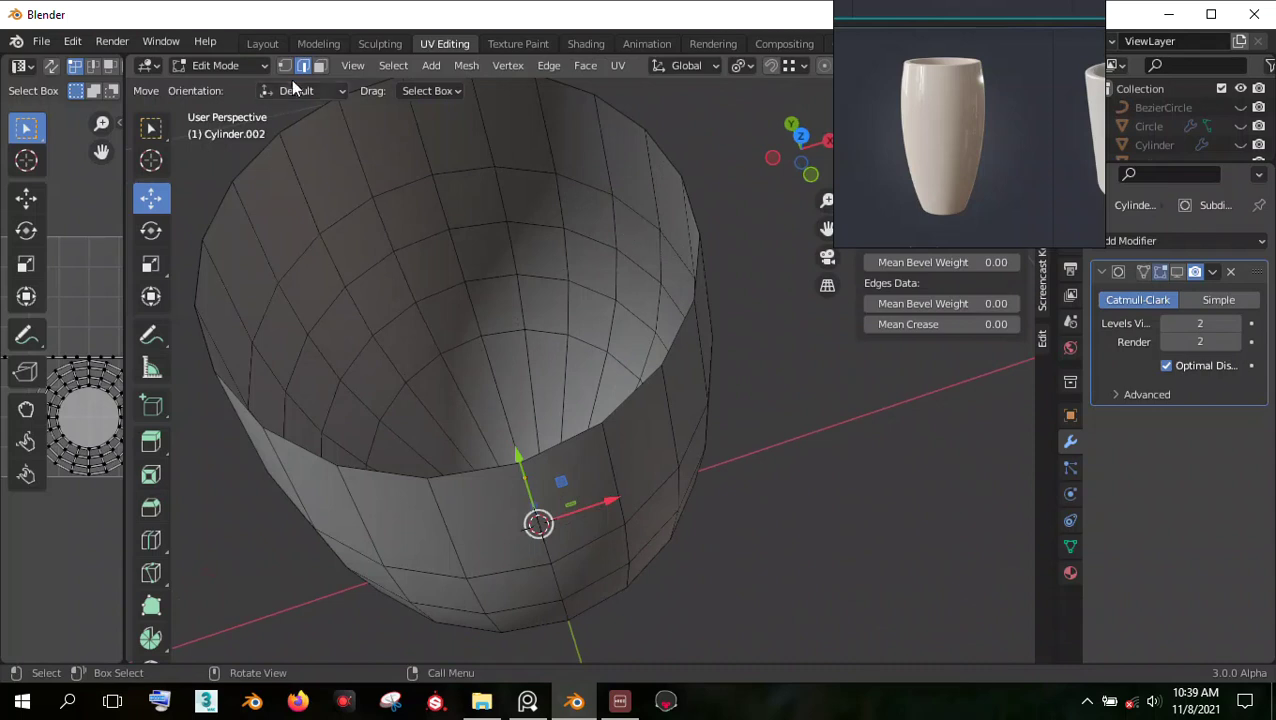
middle_drag(691, 200, 696, 236)
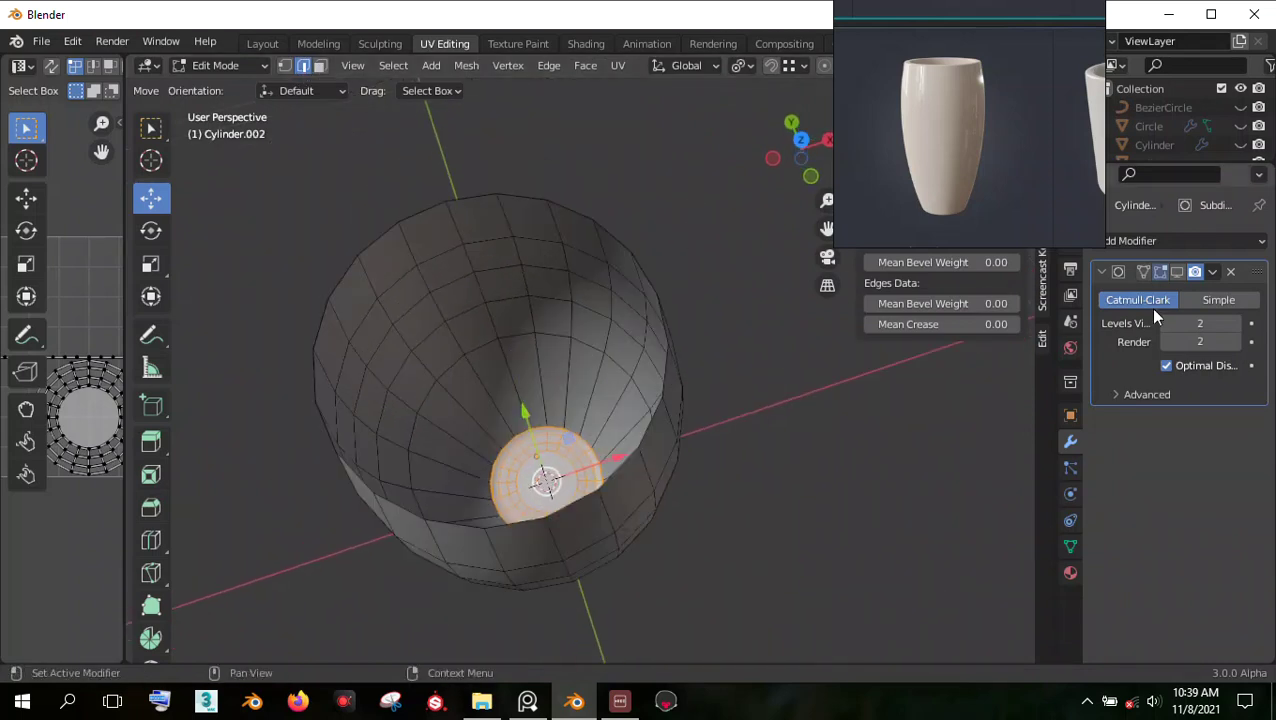
Step: Add a Solidify modifier to the vase and set its thickness to 1.5 inches
click(1172, 241)
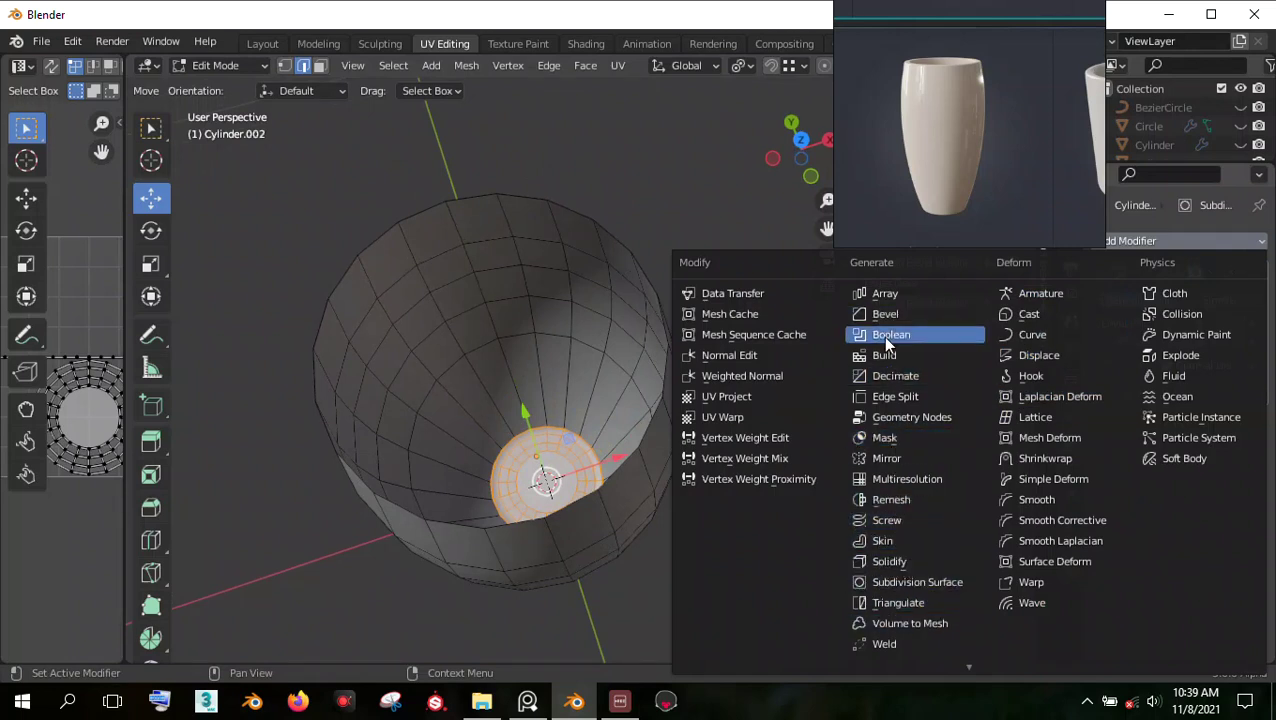
click(884, 561)
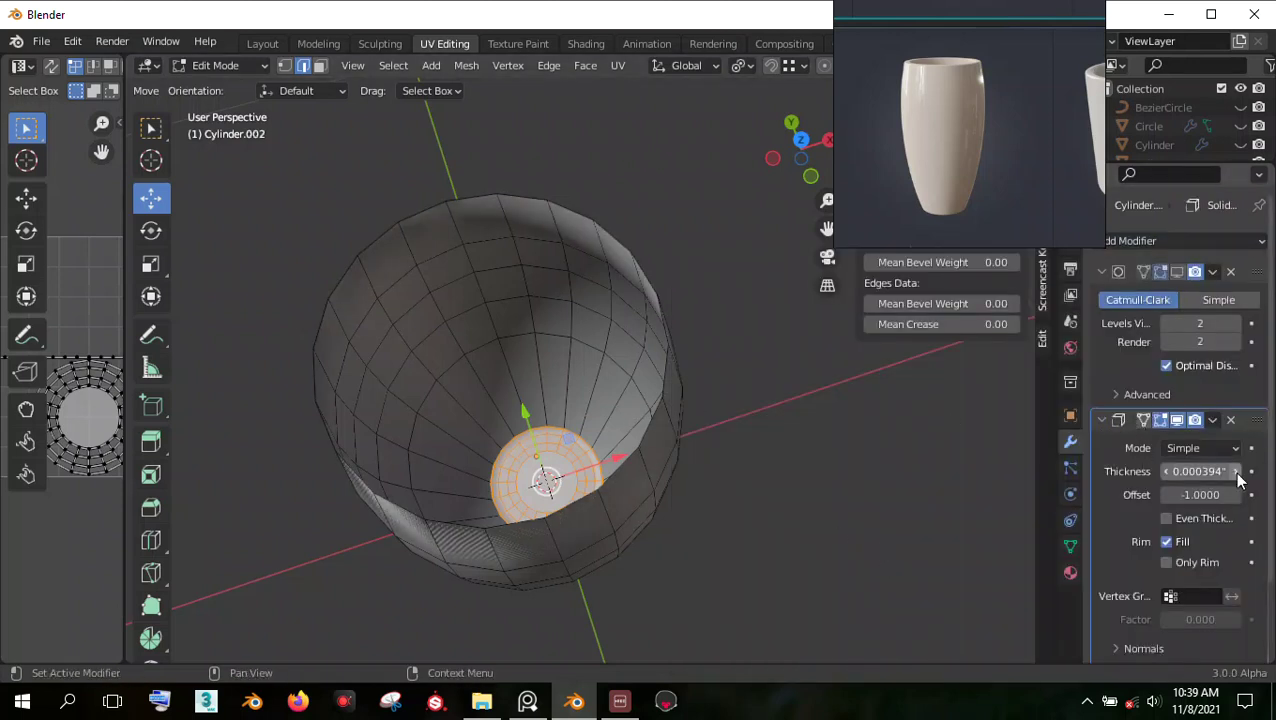
drag(1205, 472, 1197, 478)
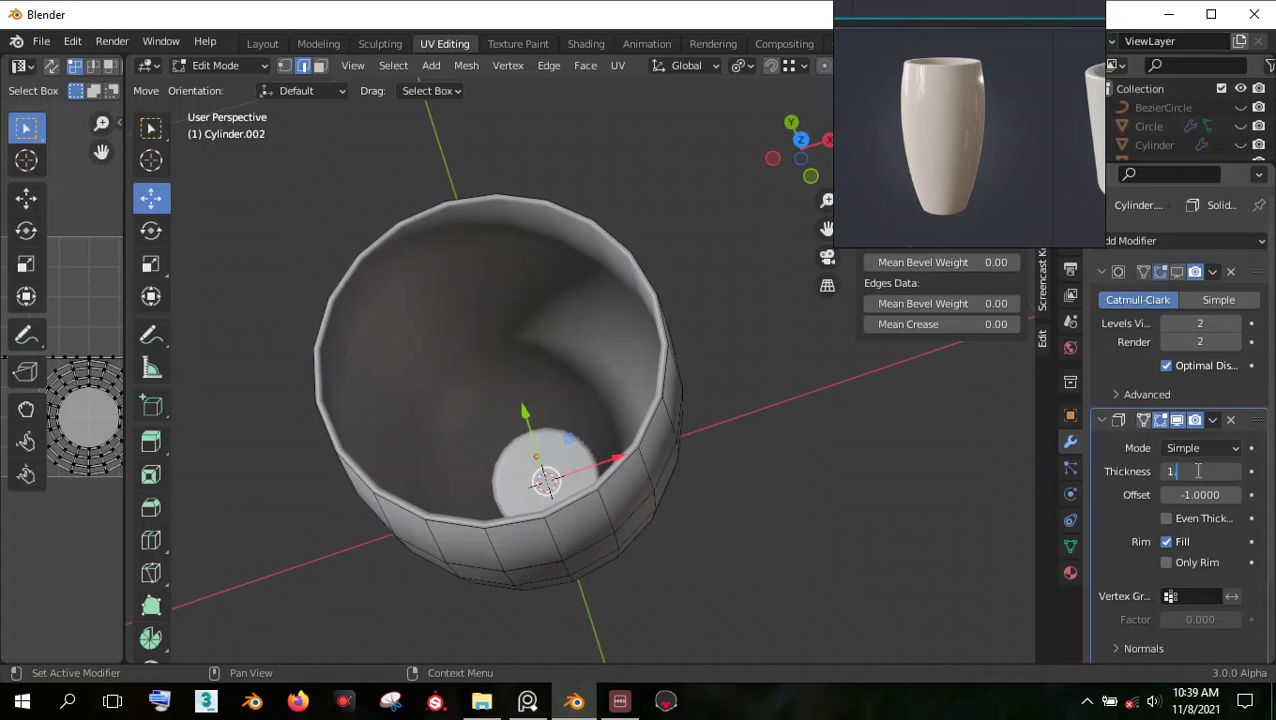
key(Return)
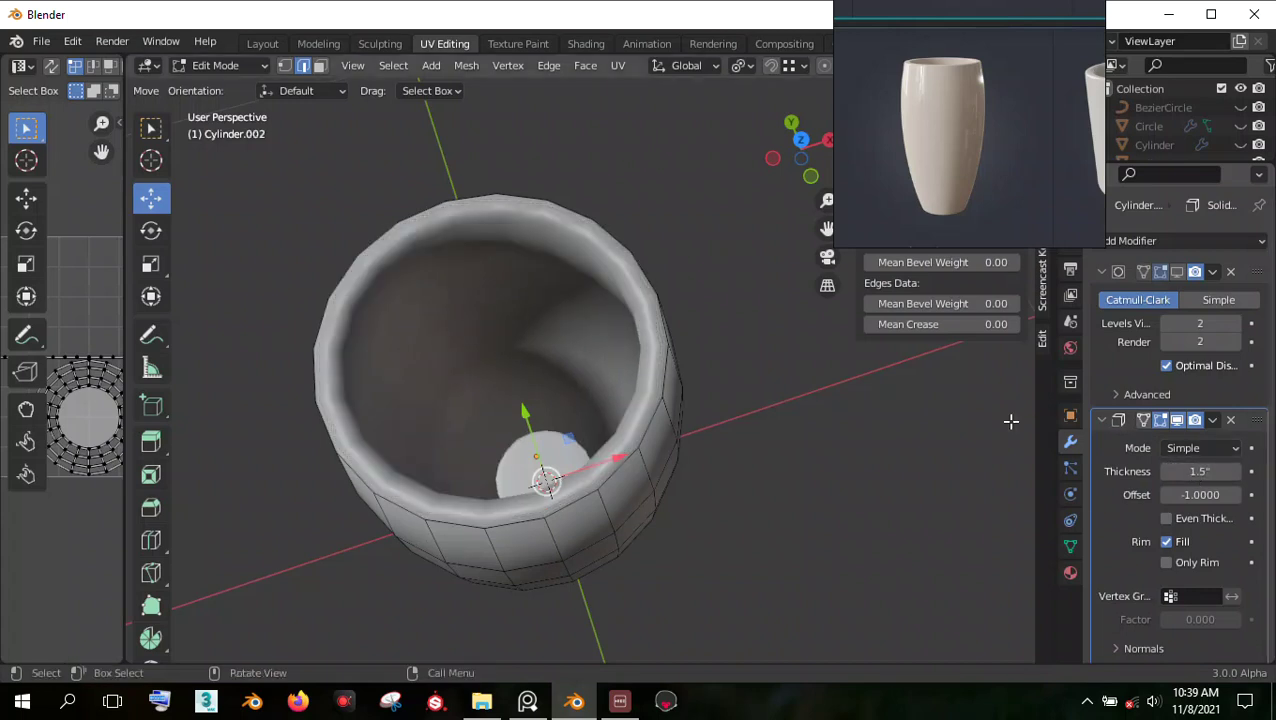
Step: Return to Object Mode, apply the Solidify modifier, and briefly preview the vase with the Subdivision modifier displayed
middle_drag(1011, 421, 716, 400)
click(212, 66)
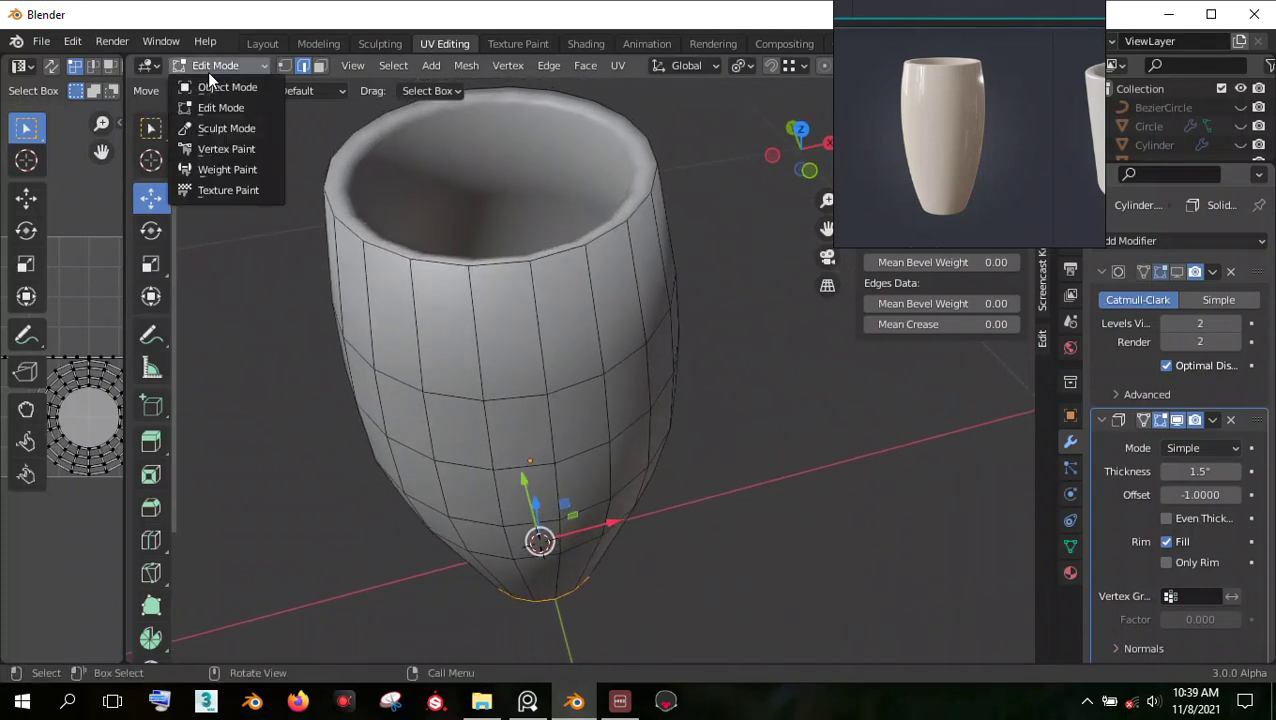
click(212, 88)
middle_drag(584, 336, 575, 385)
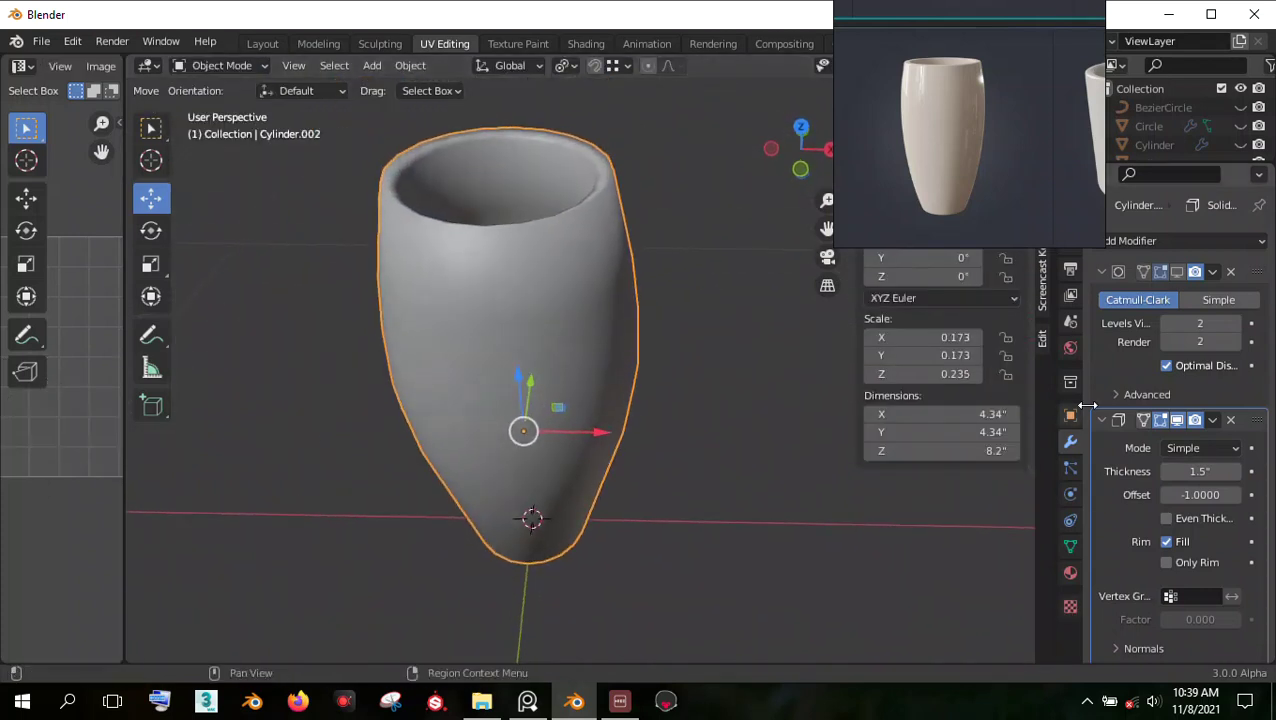
click(1212, 420)
click(1145, 441)
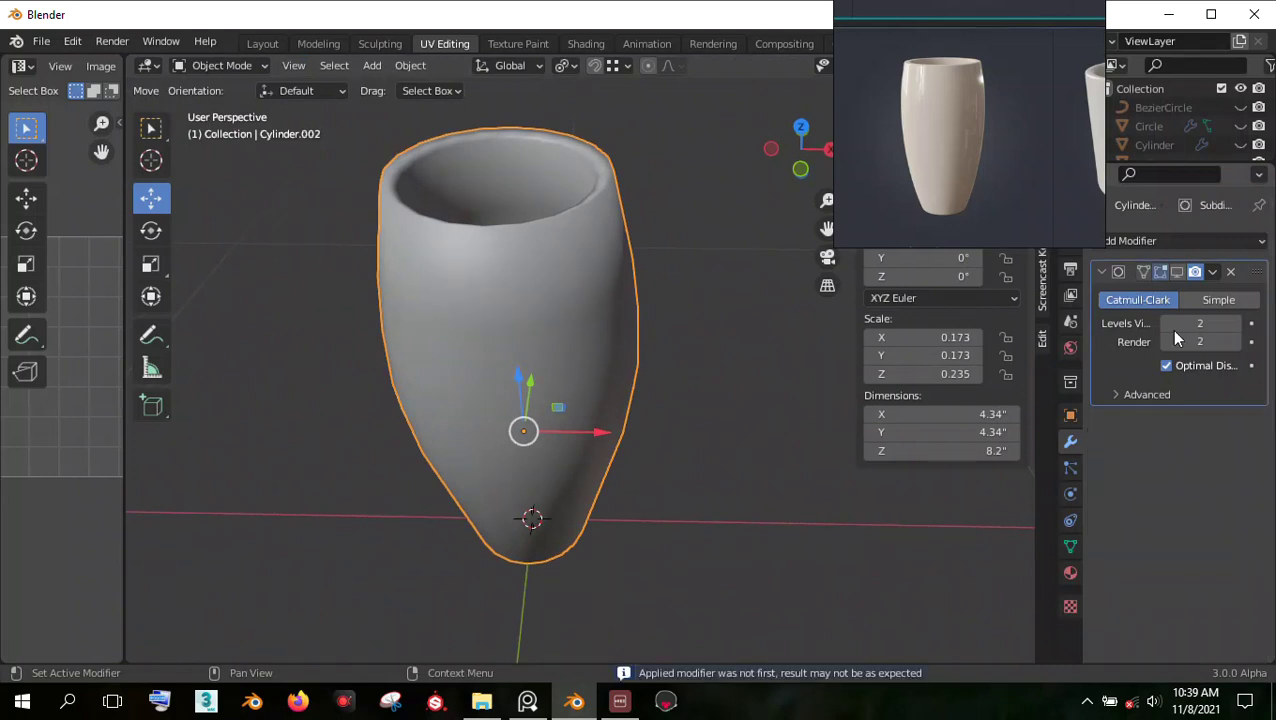
click(1179, 275)
click(1178, 275)
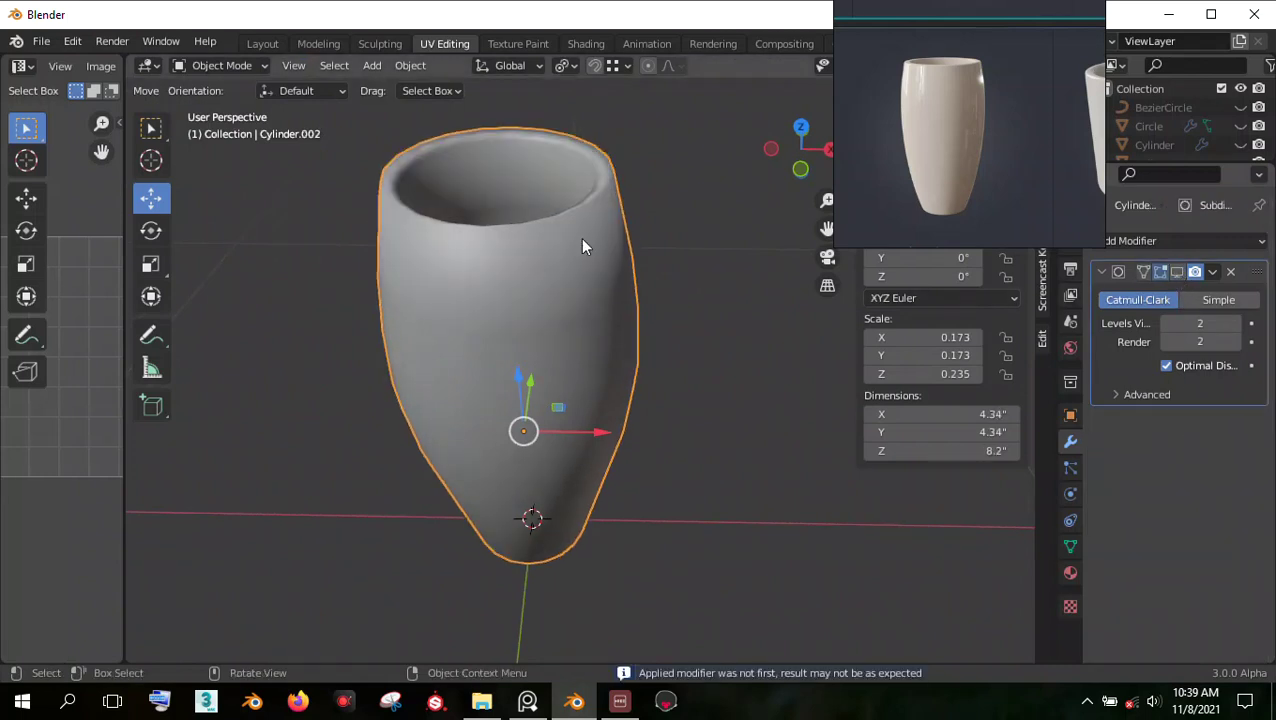
Step: Enter Edit Mode and bevel the outer edge loop of the vase's rim by a narrow width
click(254, 68)
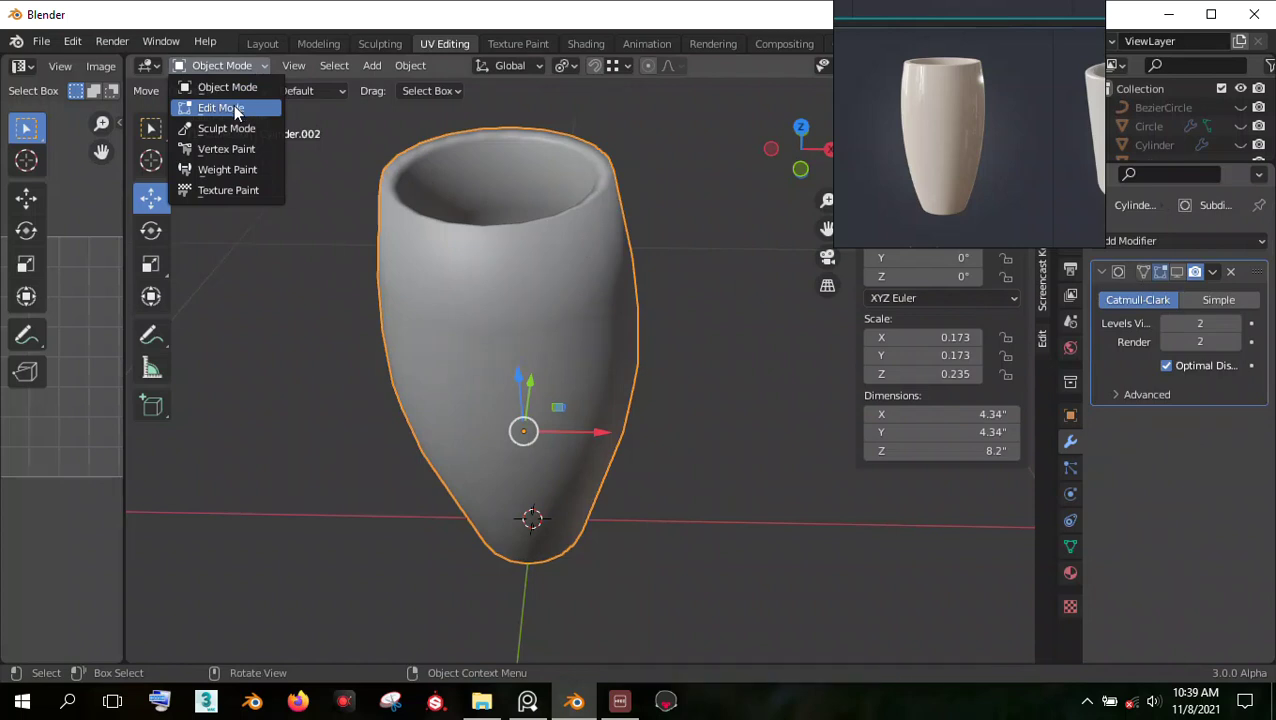
key(Return)
middle_drag(652, 259, 680, 299)
scroll(641, 259, up, 4)
alt+click(641, 260)
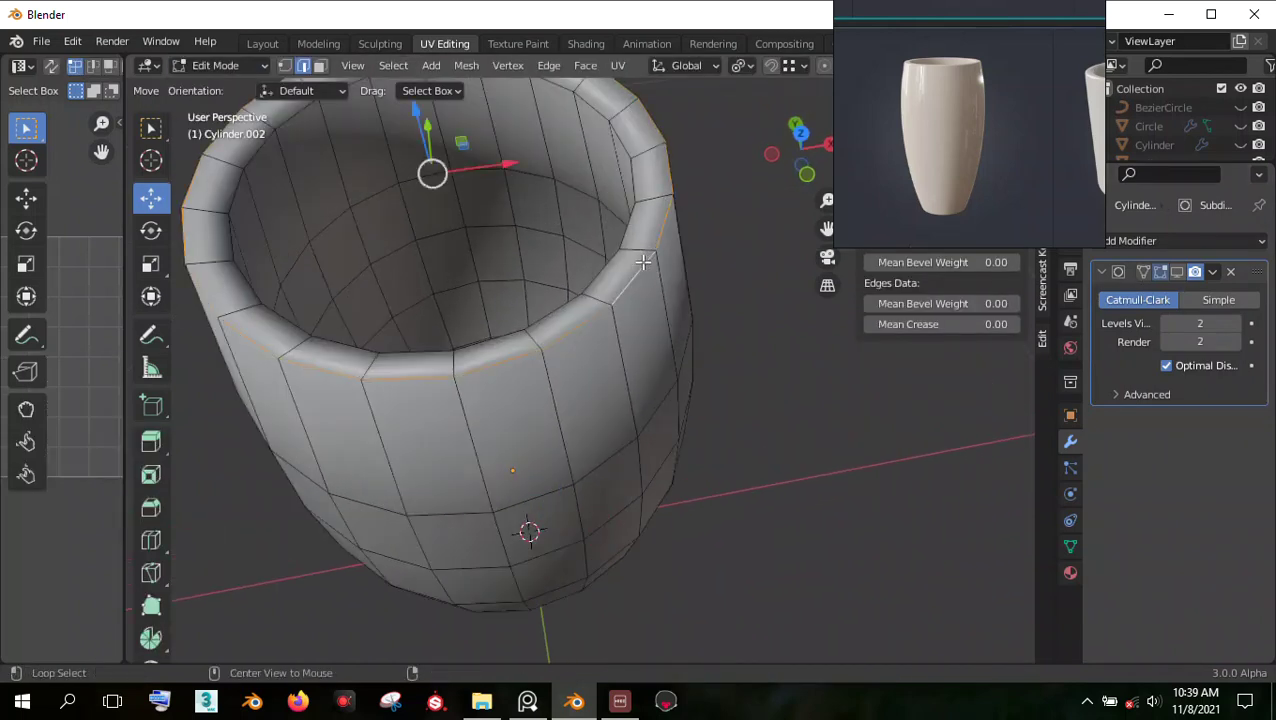
right_click(641, 261)
click(565, 160)
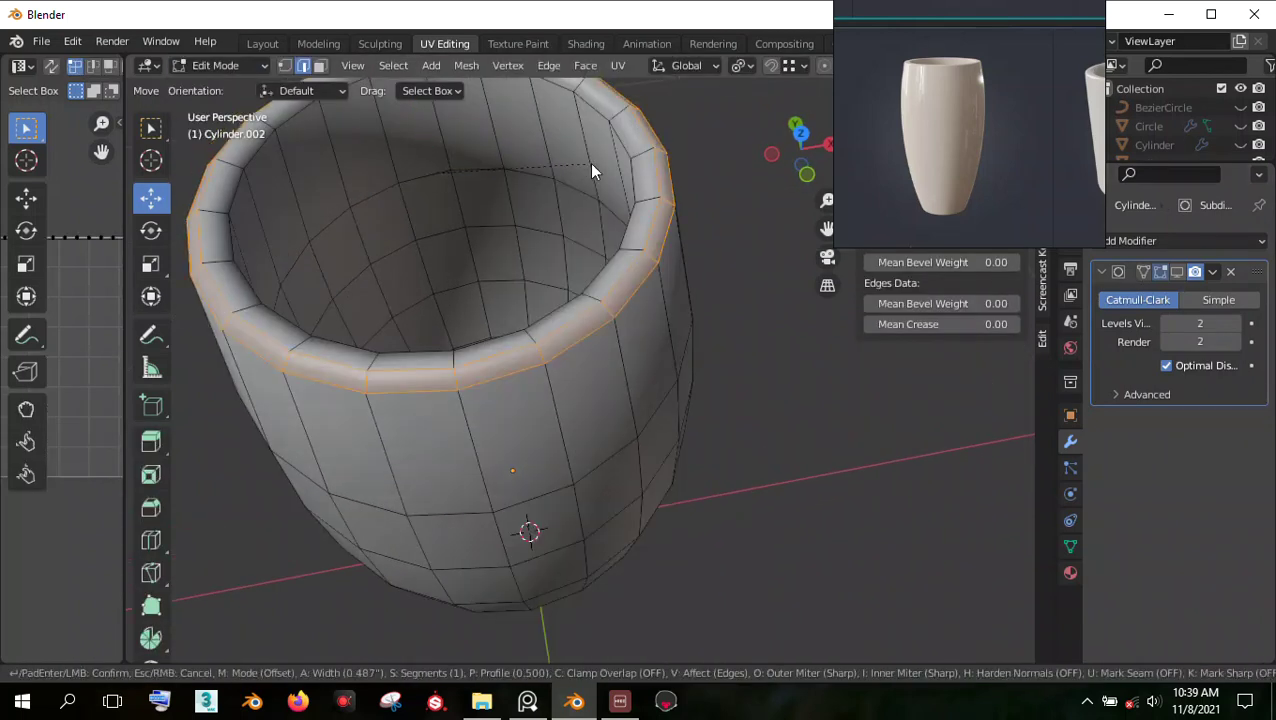
click(564, 116)
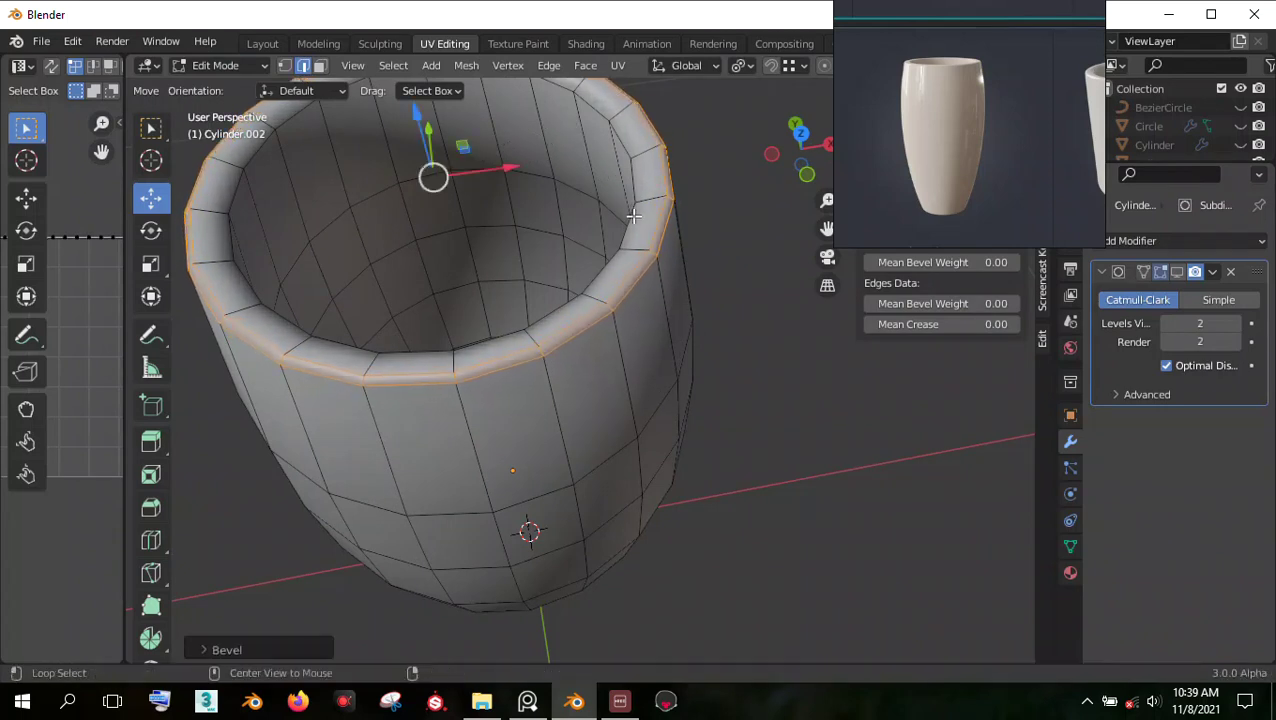
Step: Bevel the inner edge loop of the vase's rim by a narrow width
alt+click(632, 213)
right_click(632, 213)
click(595, 159)
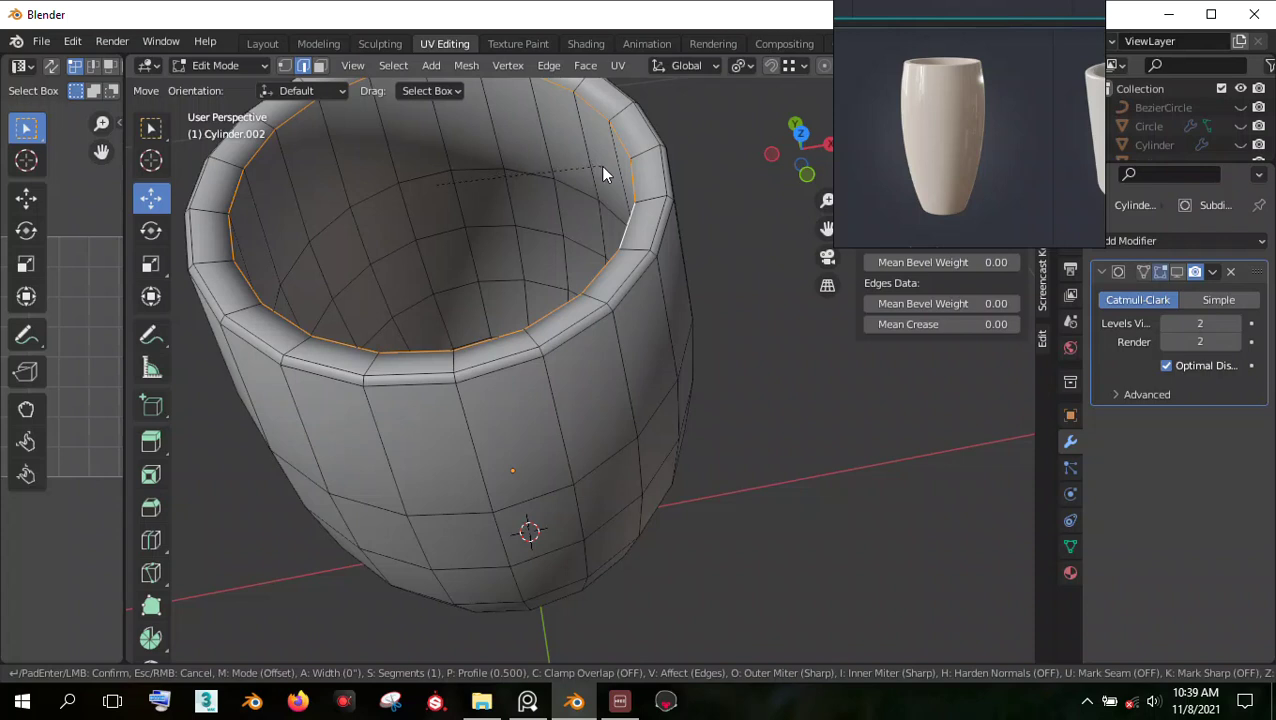
click(365, 159)
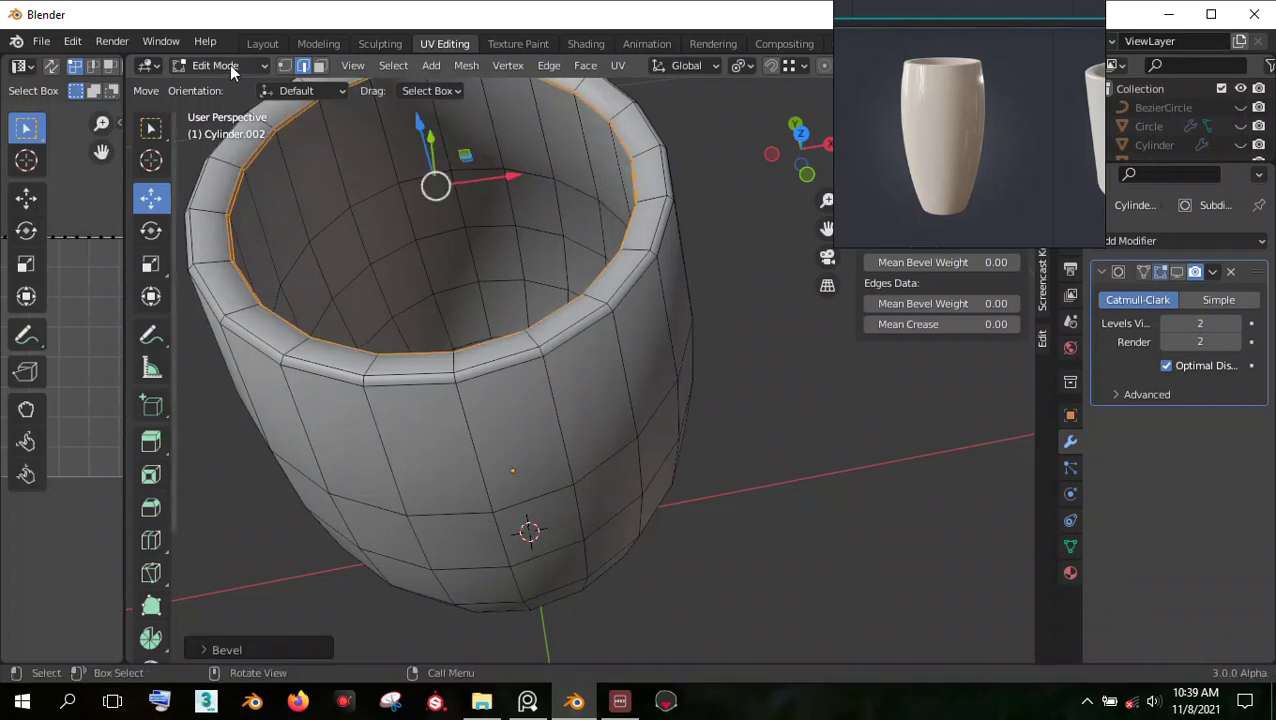
Step: Return to Object Mode with the Subdivision modifier displayed and examine the smoothed rim and the vase's inner floor
click(229, 65)
click(224, 85)
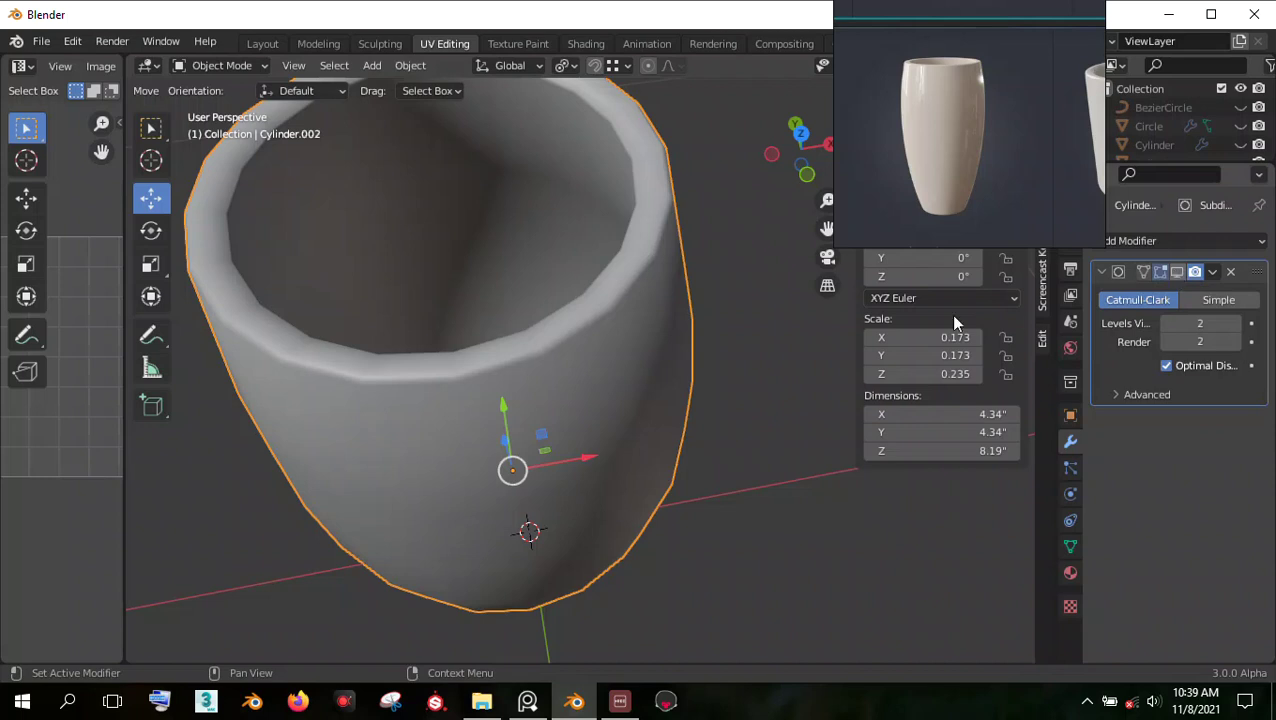
scroll(765, 312, down, 3)
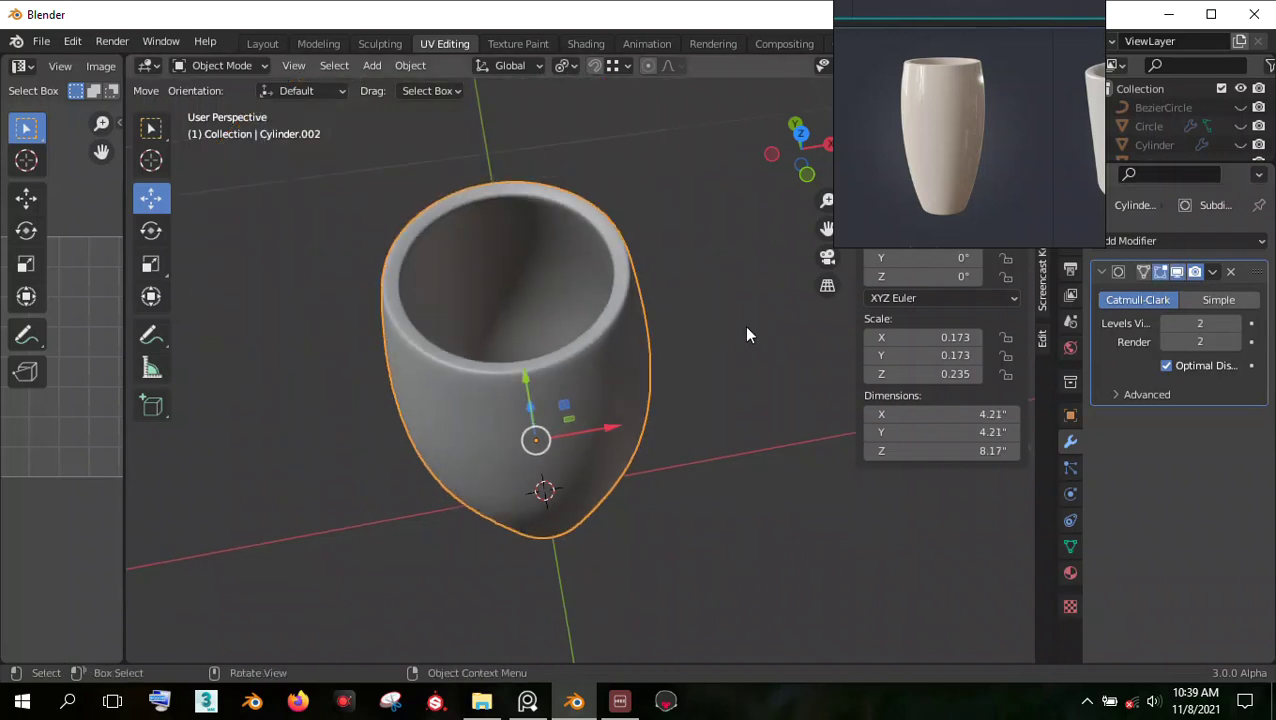
click(658, 407)
middle_drag(658, 407, 613, 428)
scroll(710, 483, up, 2)
scroll(637, 438, up, 3)
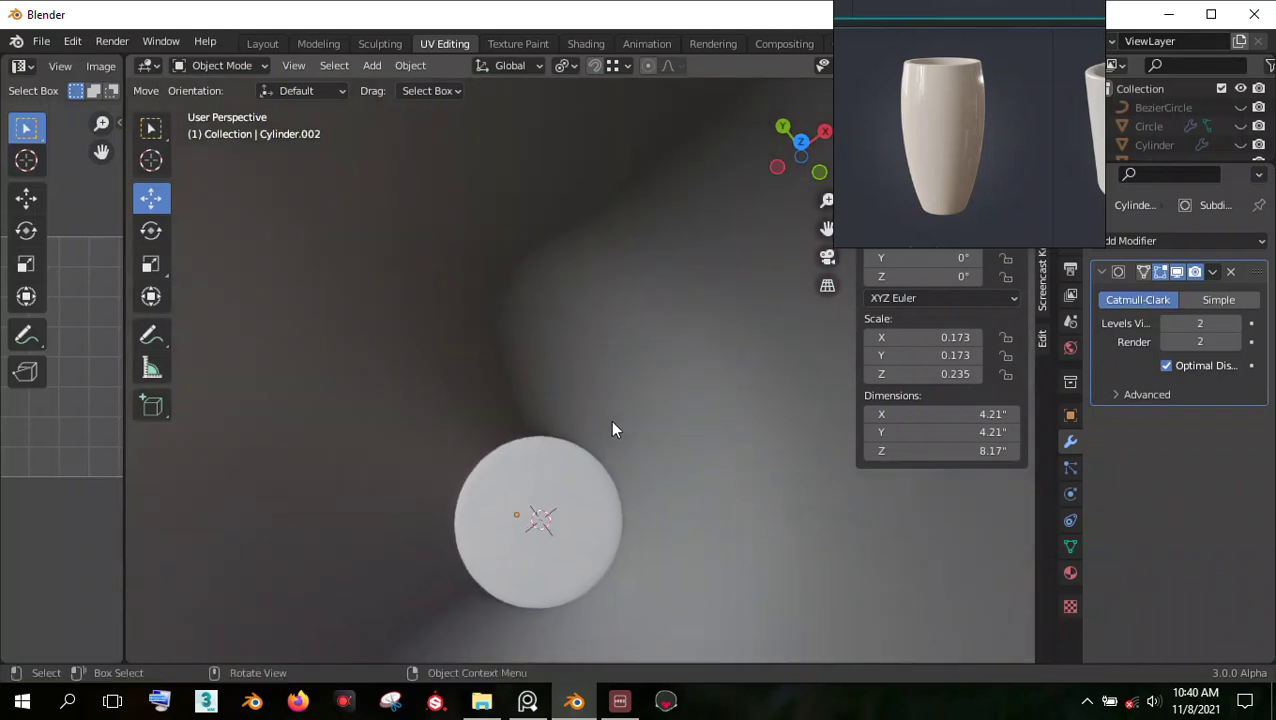
scroll(610, 418, down, 4)
click(626, 379)
scroll(626, 379, down, 2)
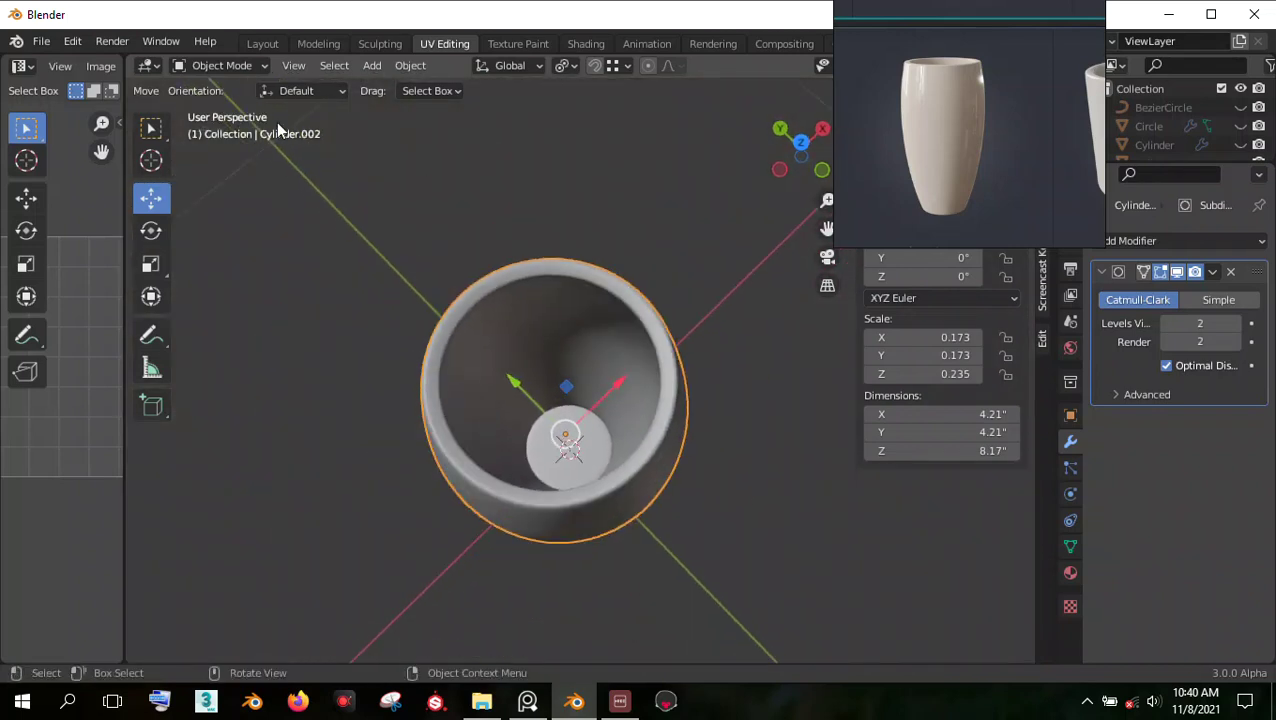
Step: Enter Edit Mode with subdivision display off and try to select the edge loop where the inner wall meets the floor
click(246, 68)
click(221, 107)
scroll(601, 438, up, 3)
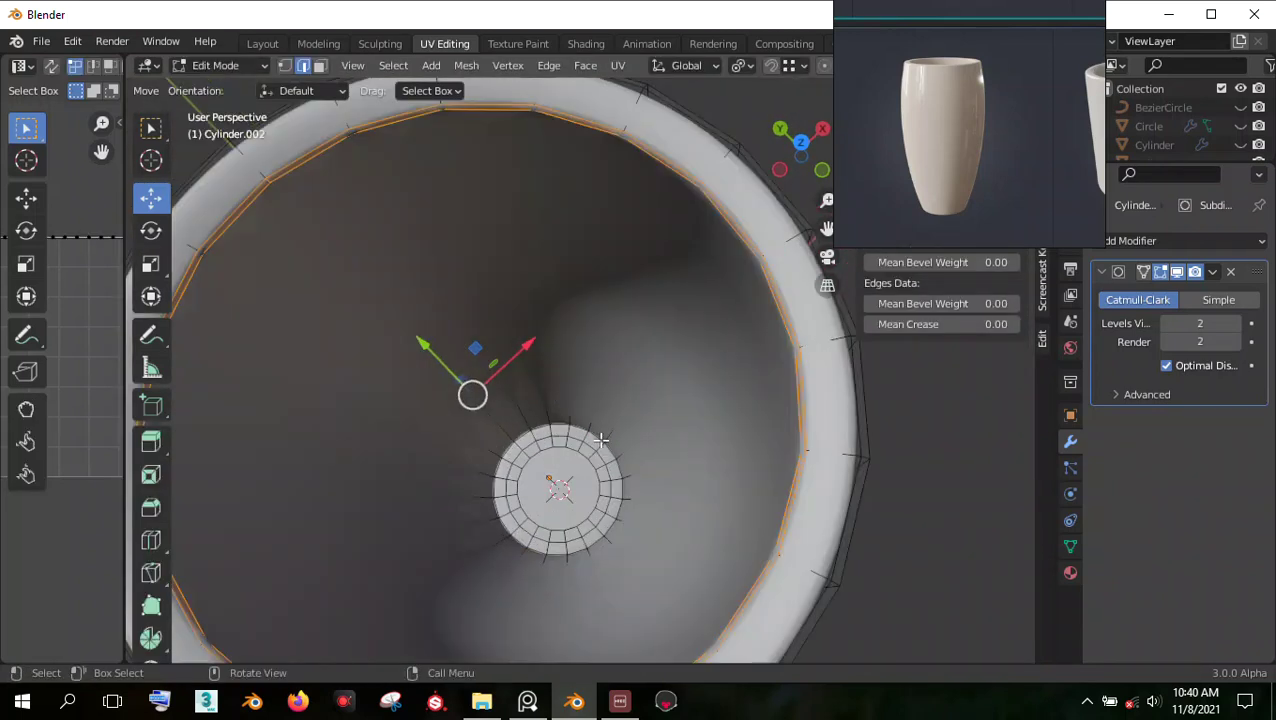
middle_drag(601, 438, 615, 410)
scroll(615, 410, up, 3)
scroll(700, 400, up, 5)
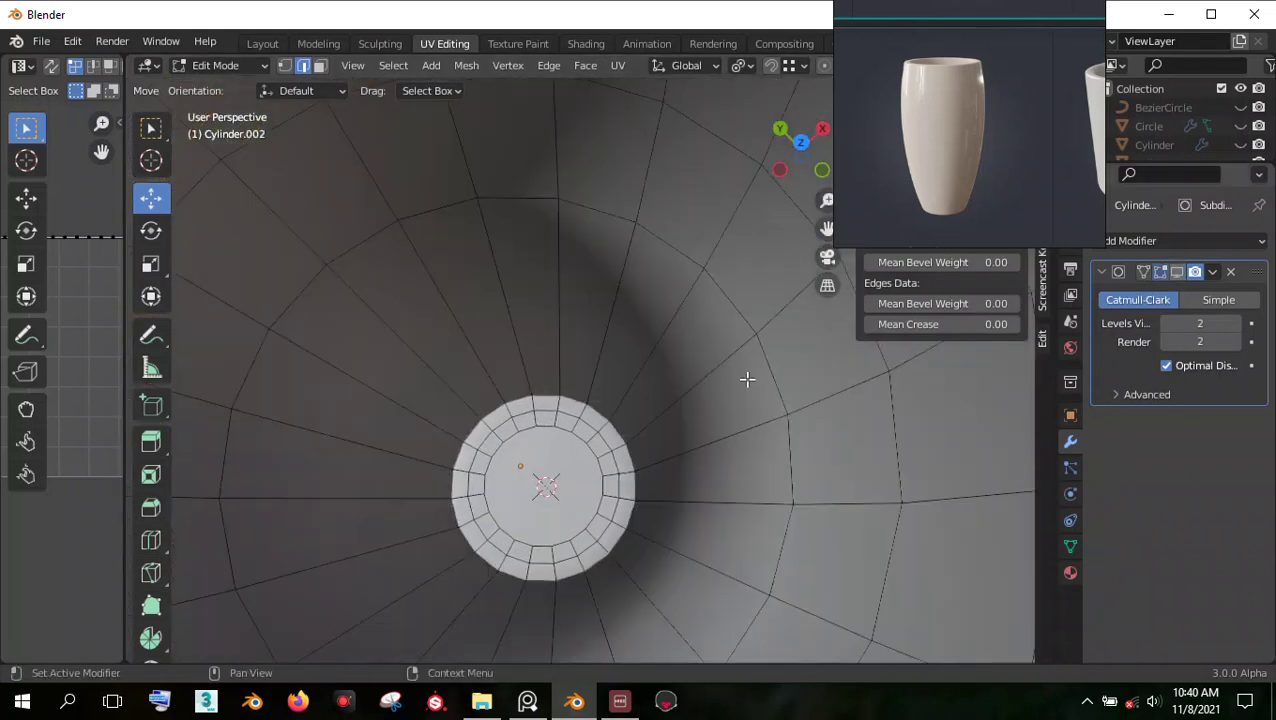
alt+click(615, 412)
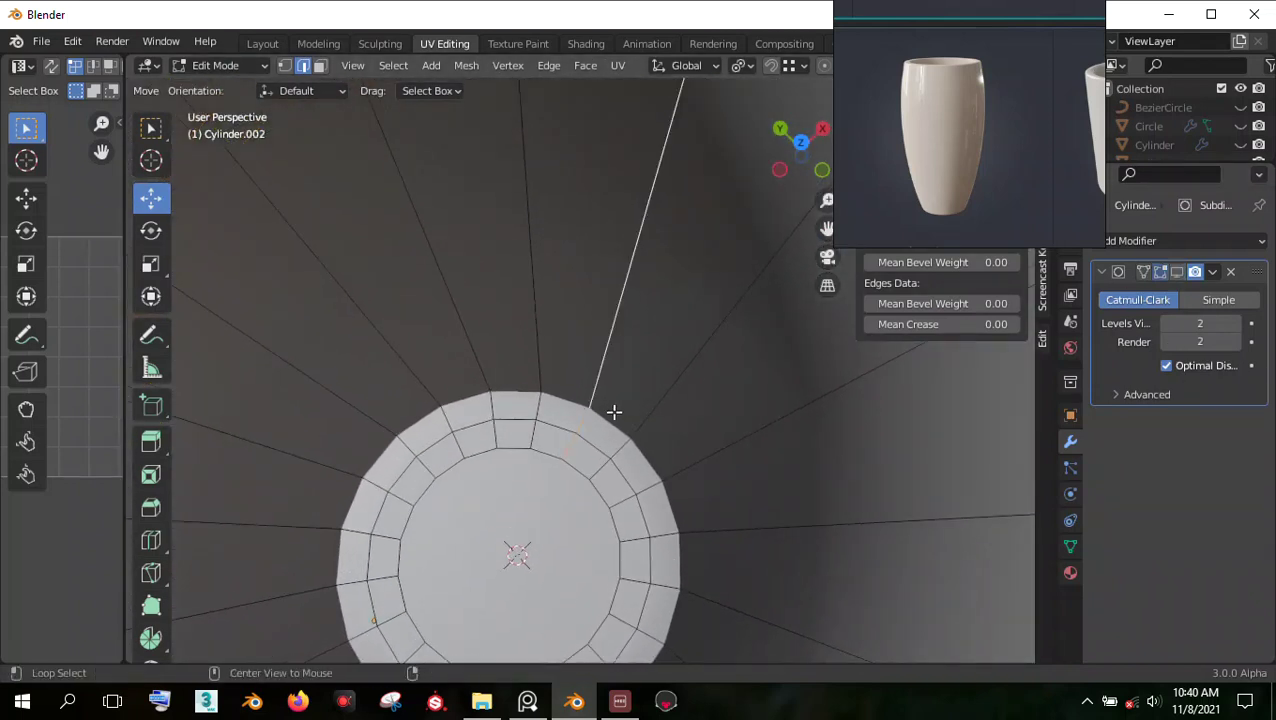
alt+click(615, 424)
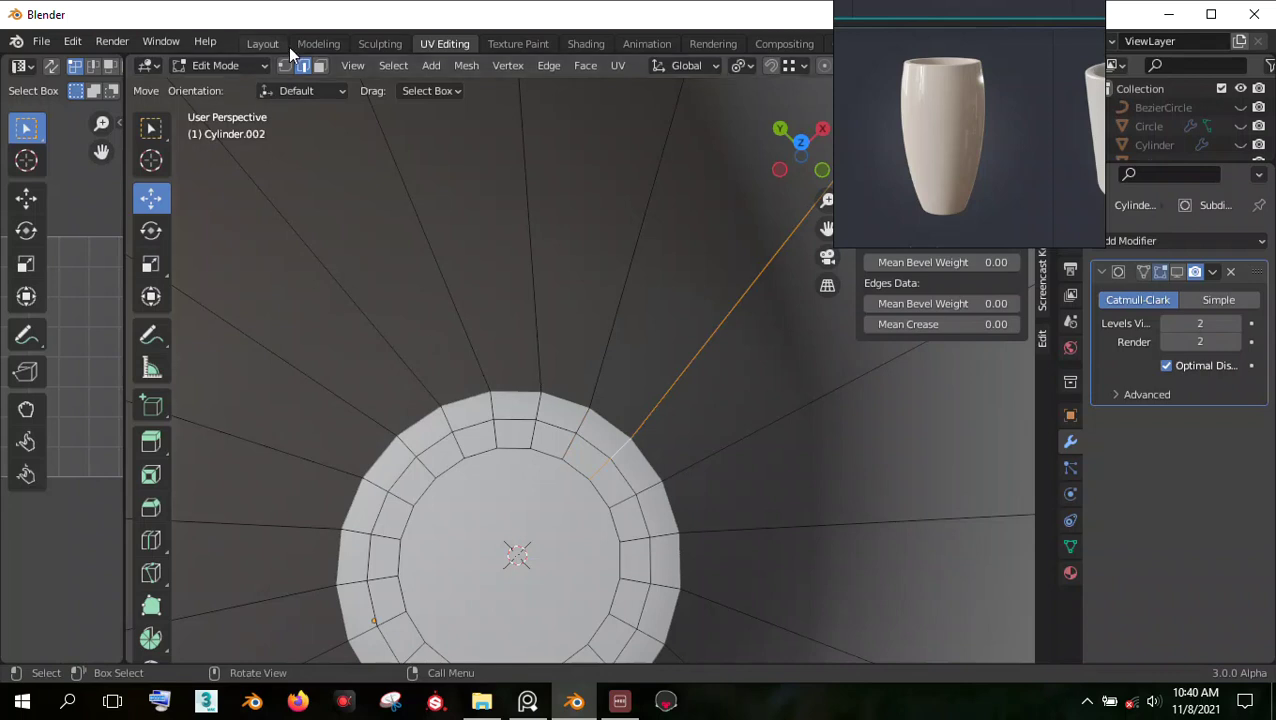
click(613, 416)
scroll(615, 425, down, 4)
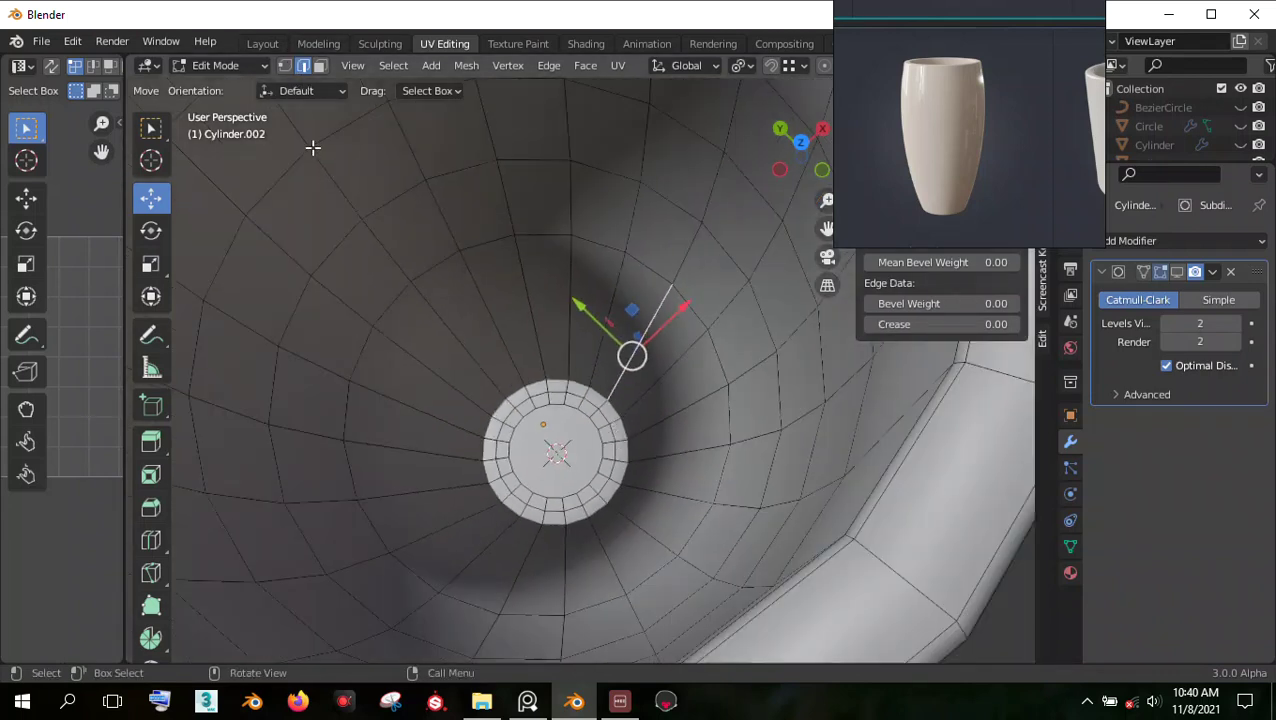
Step: Switch to face selection and hide the lowest ring of faces on the vase's outer wall
click(322, 65)
click(600, 384)
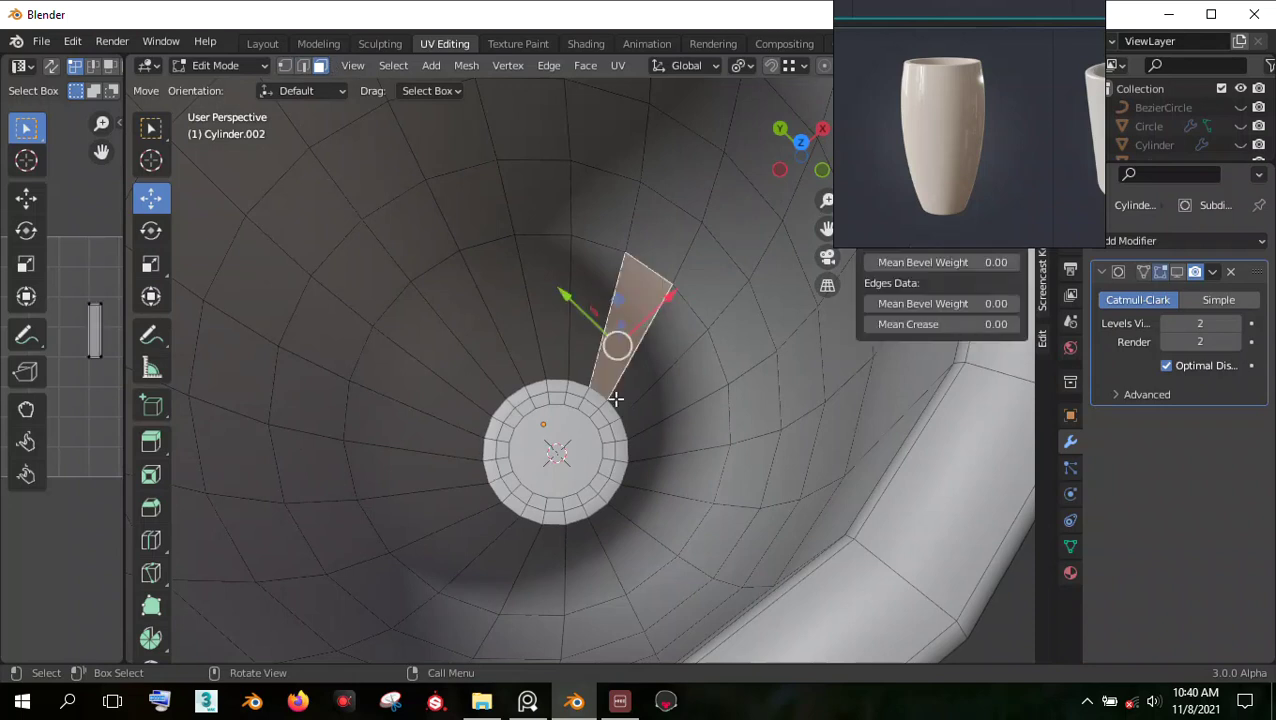
middle_drag(615, 398, 604, 290)
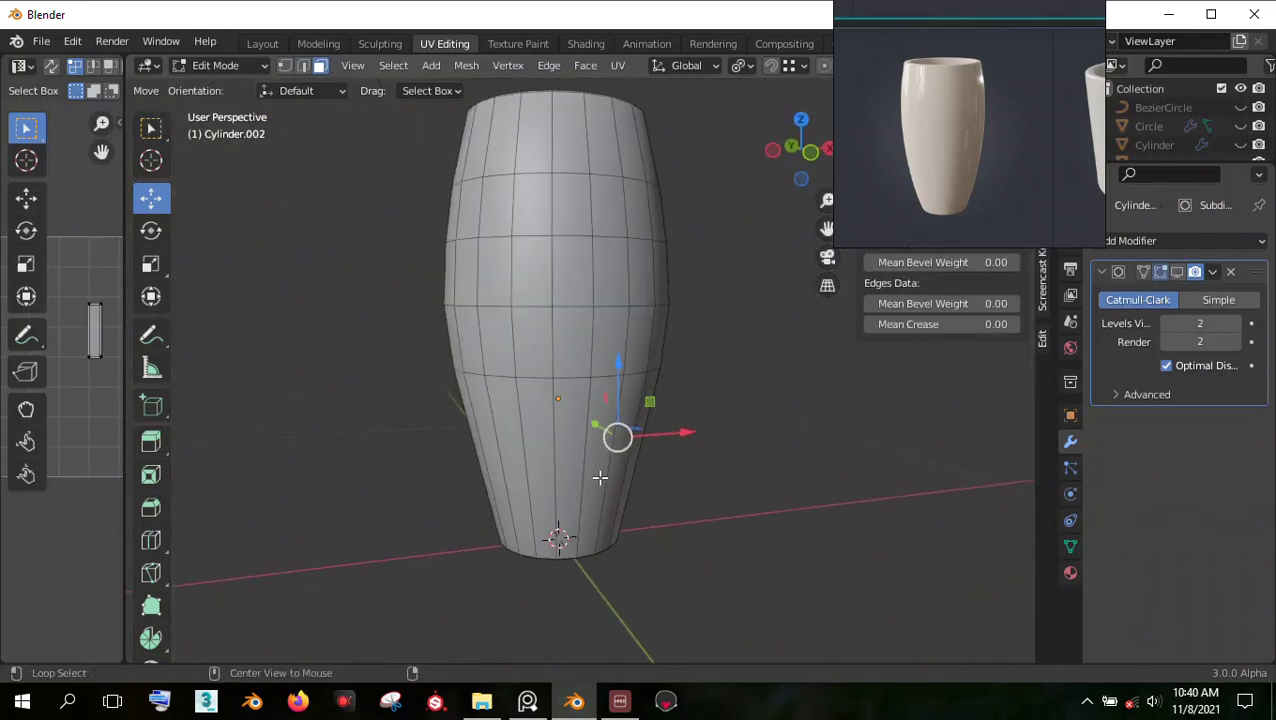
alt+click(600, 479)
shift+middle_drag(602, 480, 613, 360)
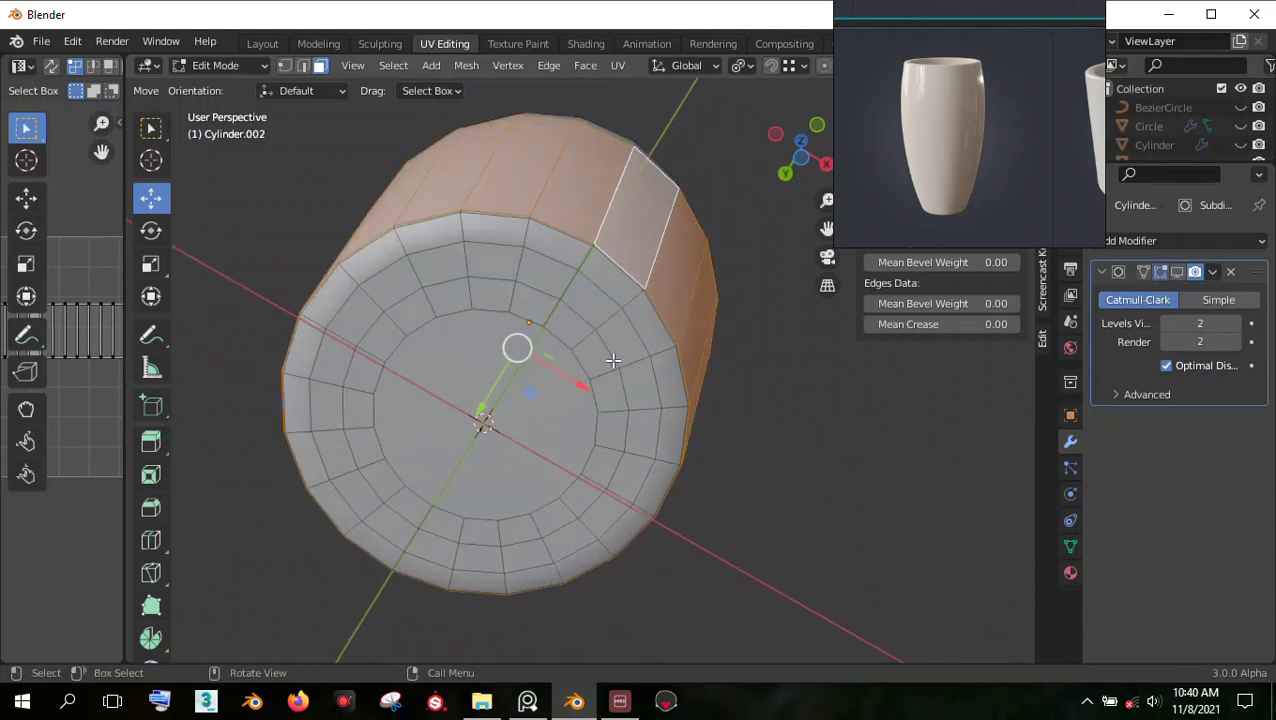
key(h)
Step: Select all linked faces of the outer bottom piece and hide them to expose the inner shell's base
key(k)
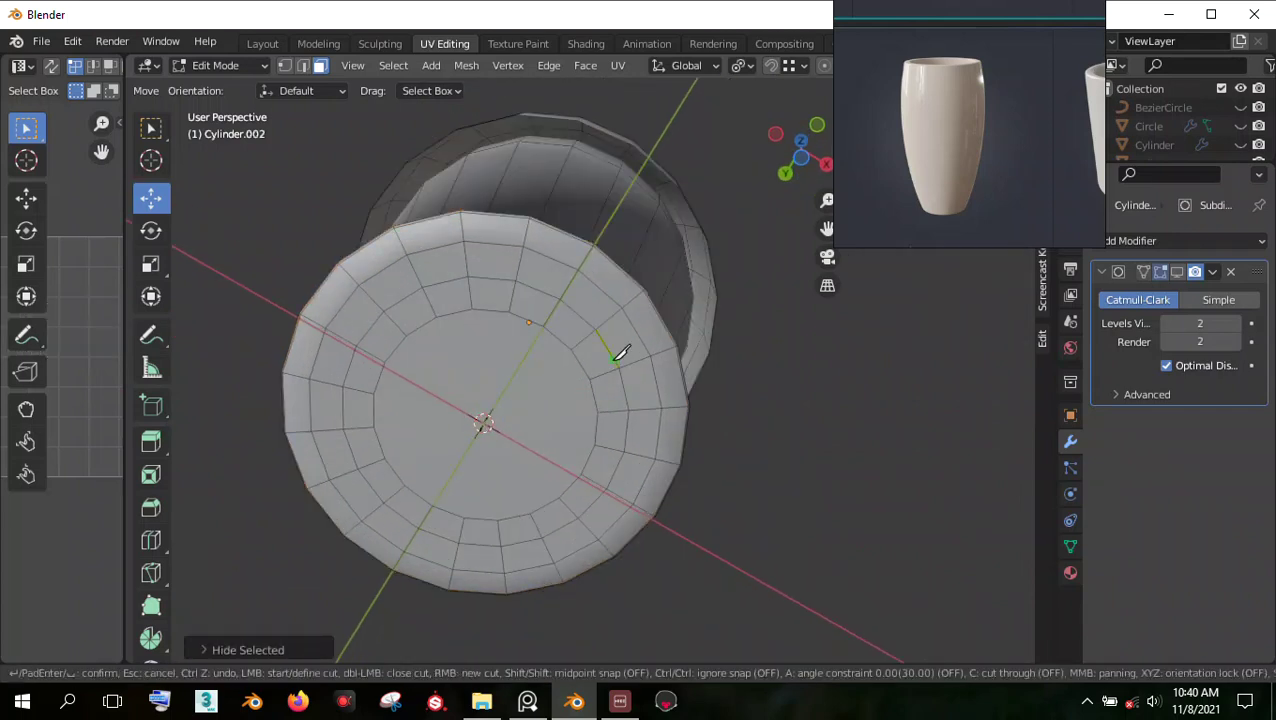
key(Escape)
key(l)
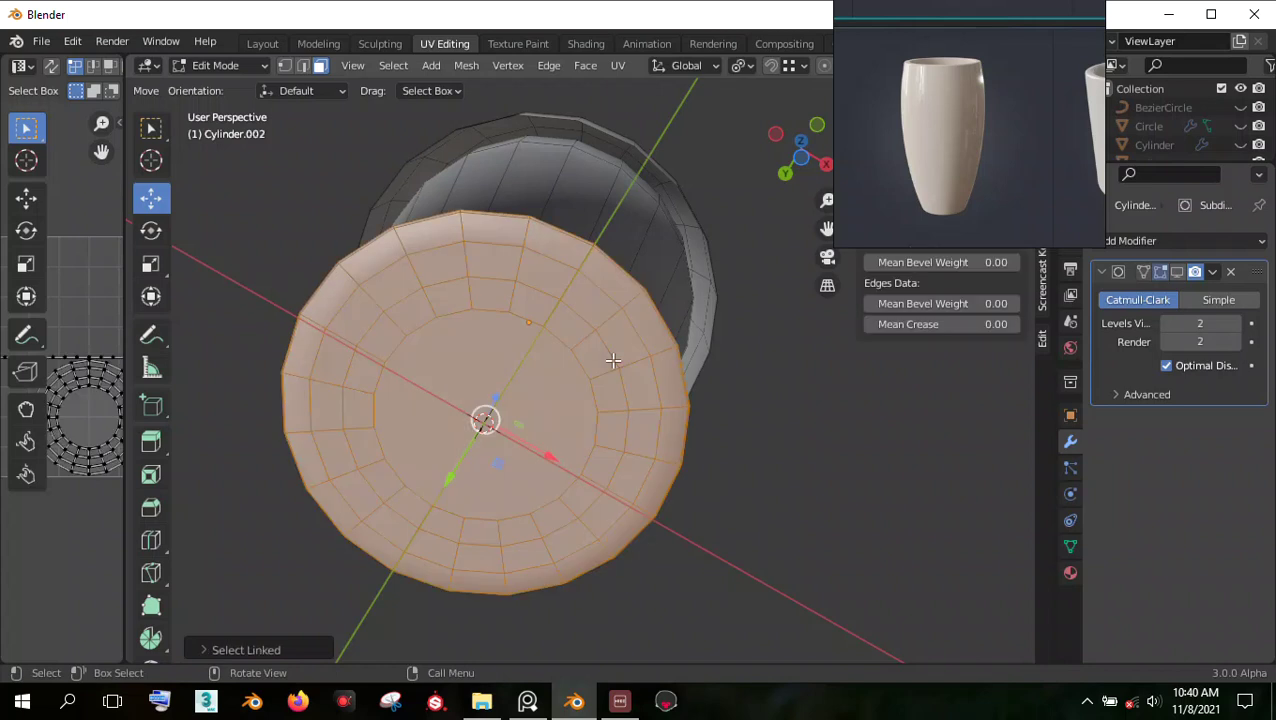
key(h)
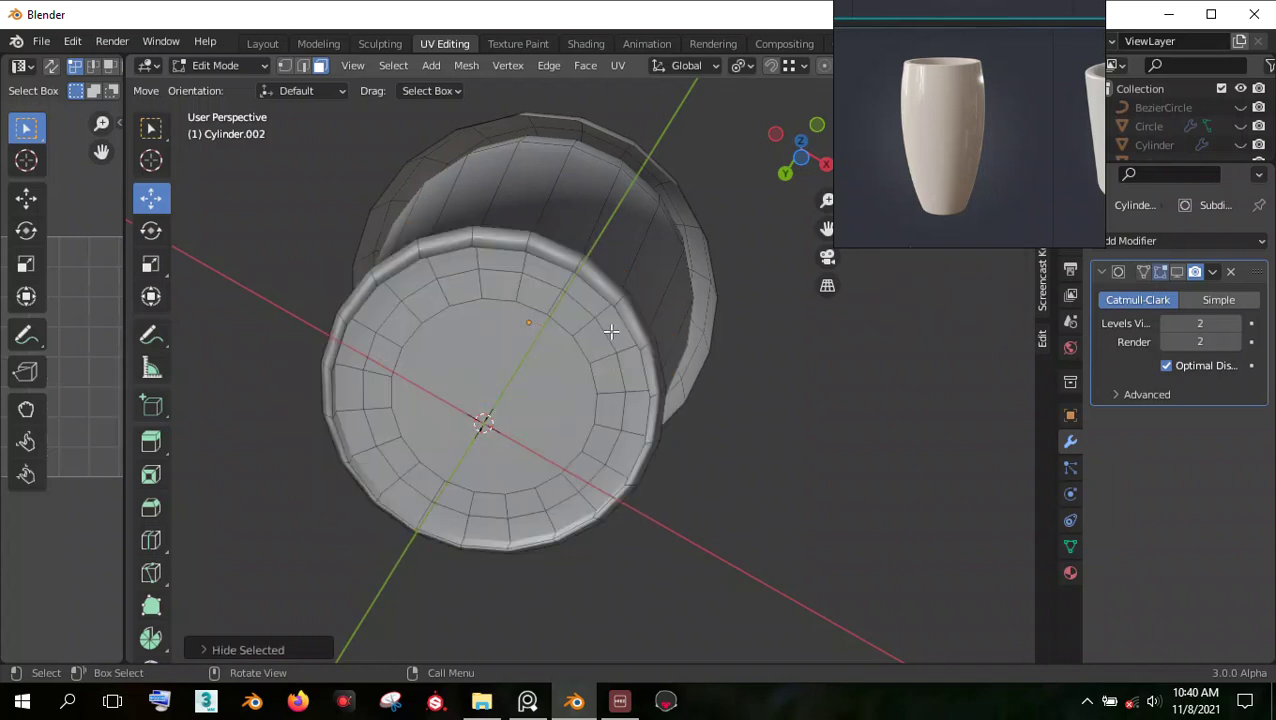
Step: Select the narrow face ring around the inner shell's base and compare it with subdivision display on and off
middle_drag(610, 331, 652, 448)
alt+click(661, 512)
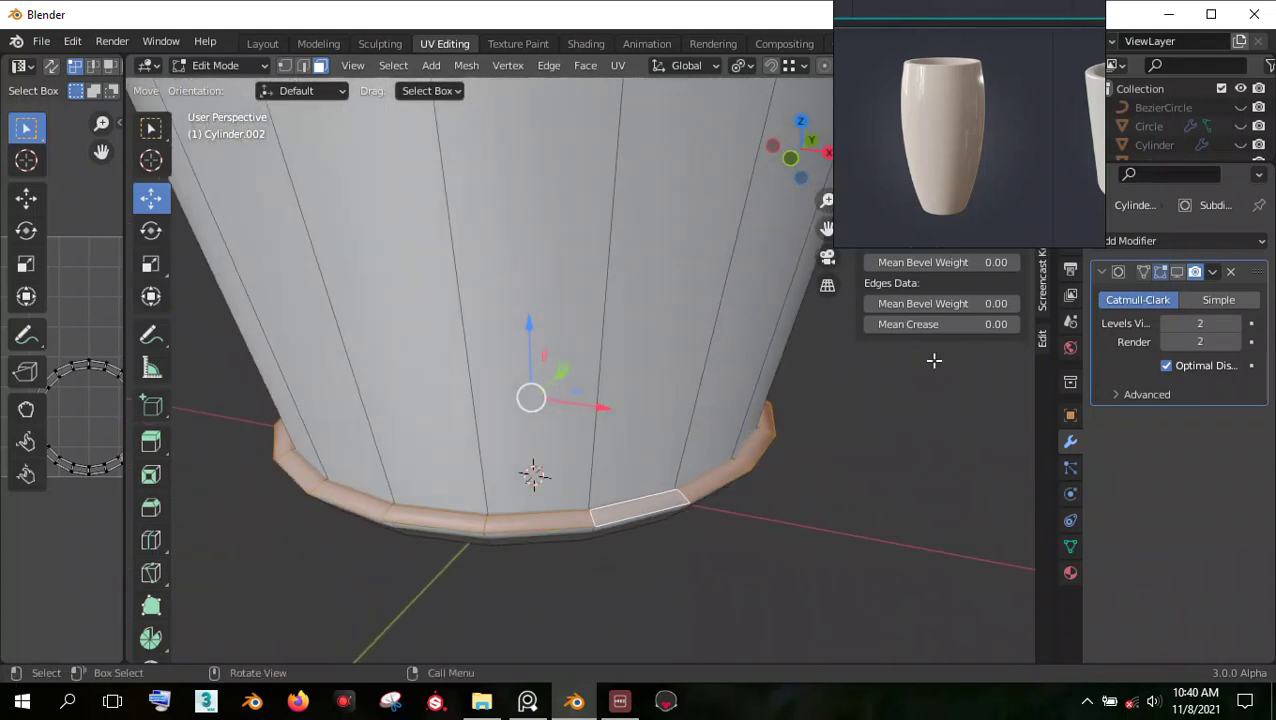
click(1178, 274)
click(1179, 275)
click(1179, 275)
click(1179, 275)
Step: Switch to edge selection and dissolve two edge loops of the protruding lip around the inner shell's base
middle_drag(680, 520, 620, 490)
click(303, 66)
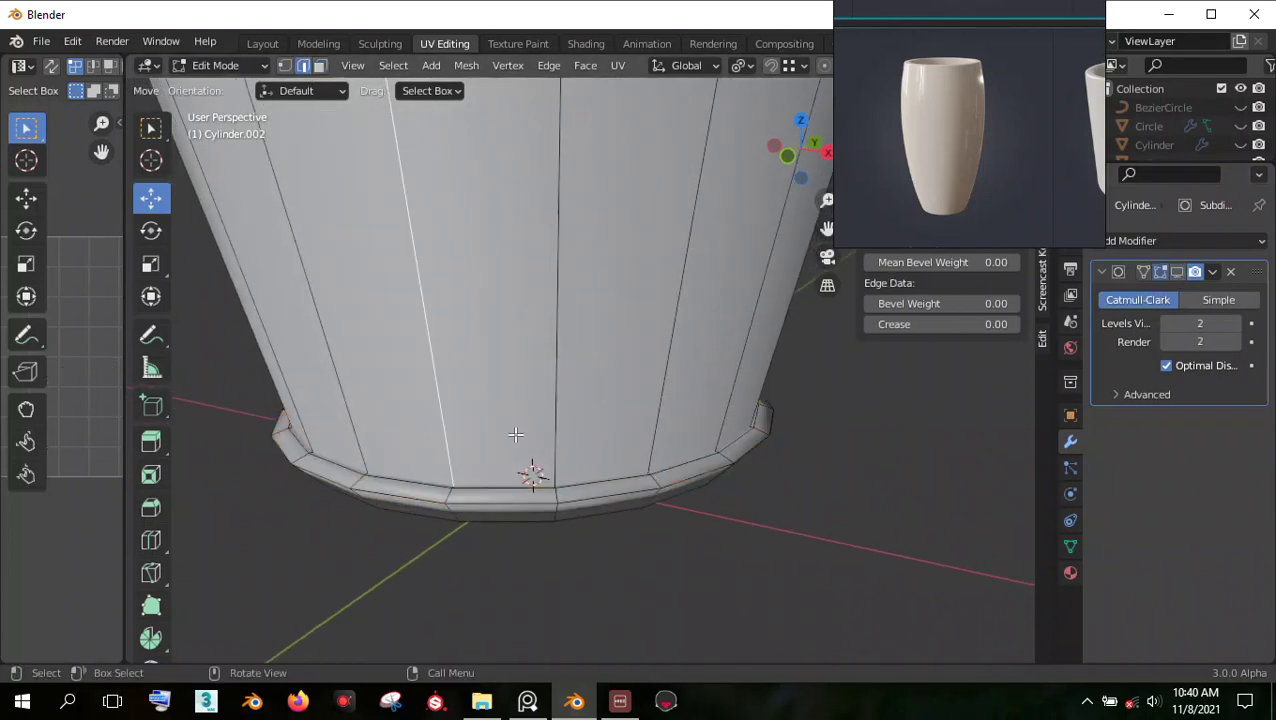
alt+click(498, 485)
key(x)
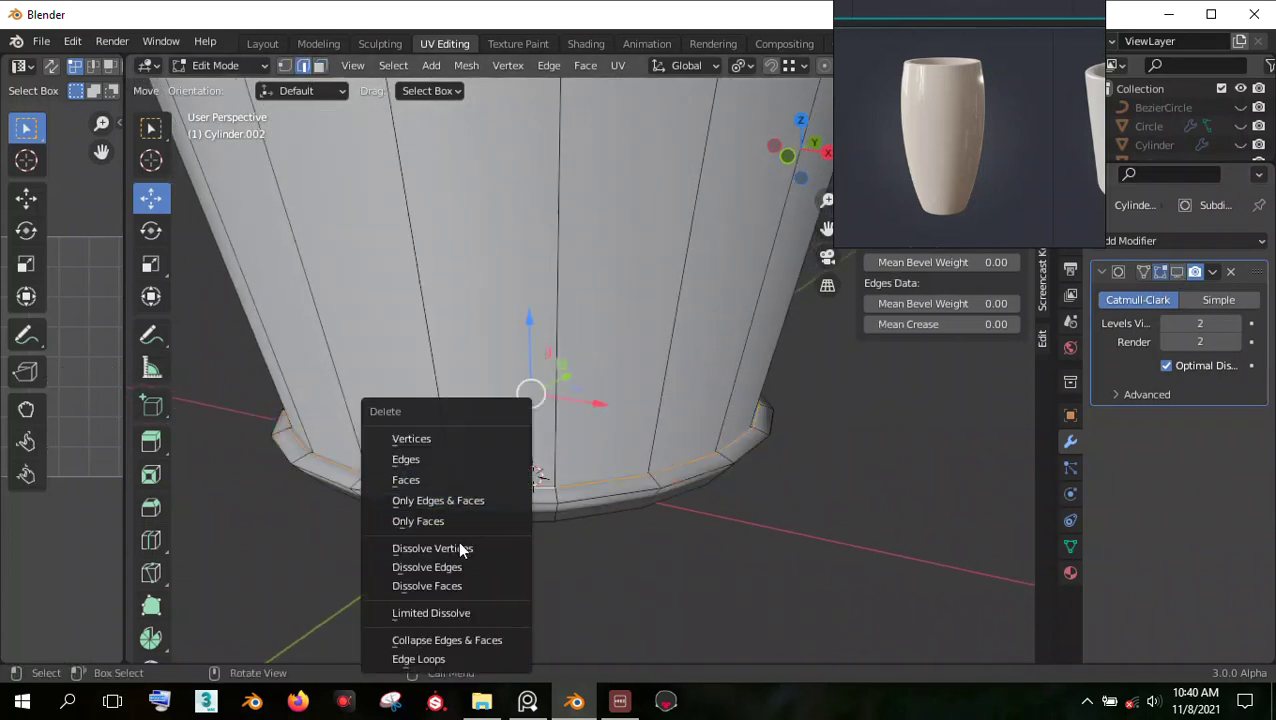
click(452, 566)
middle_drag(470, 522, 595, 333)
alt+click(506, 404)
key(x)
click(506, 404)
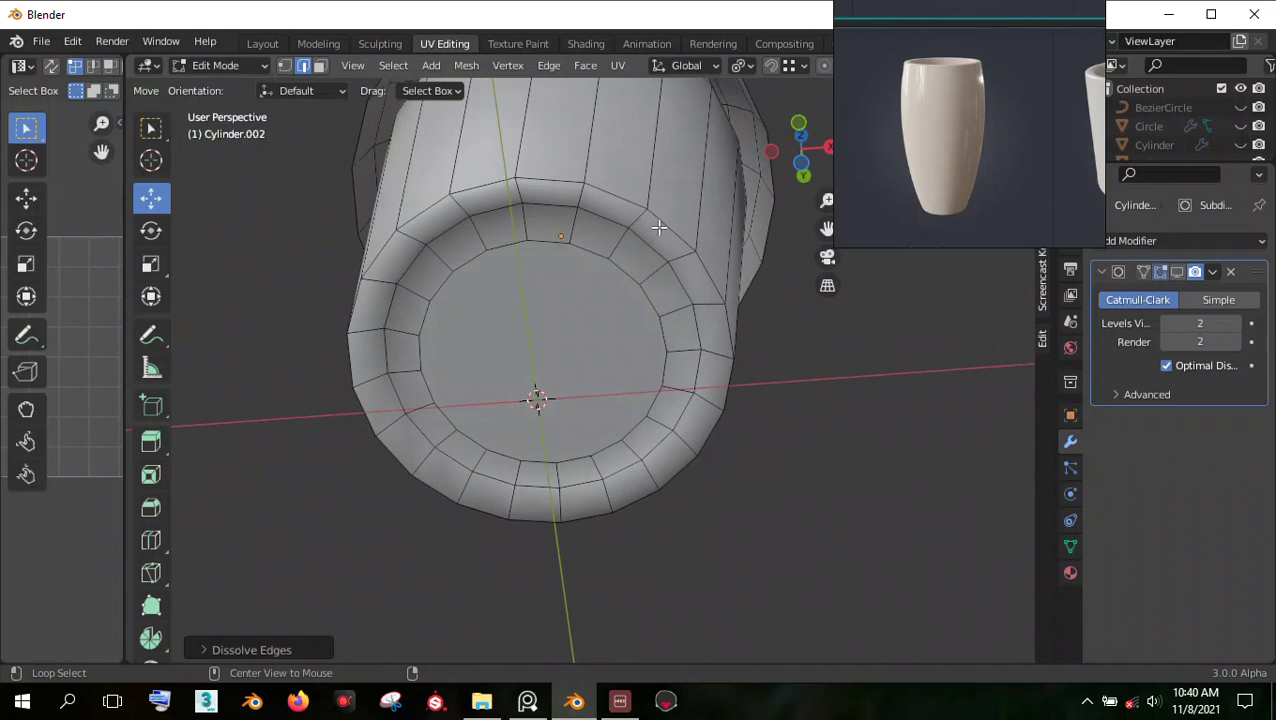
Step: Try dissolving the outermost edge loop of the inner shell's base, and undo it
alt+click(659, 228)
key(x)
click(660, 233)
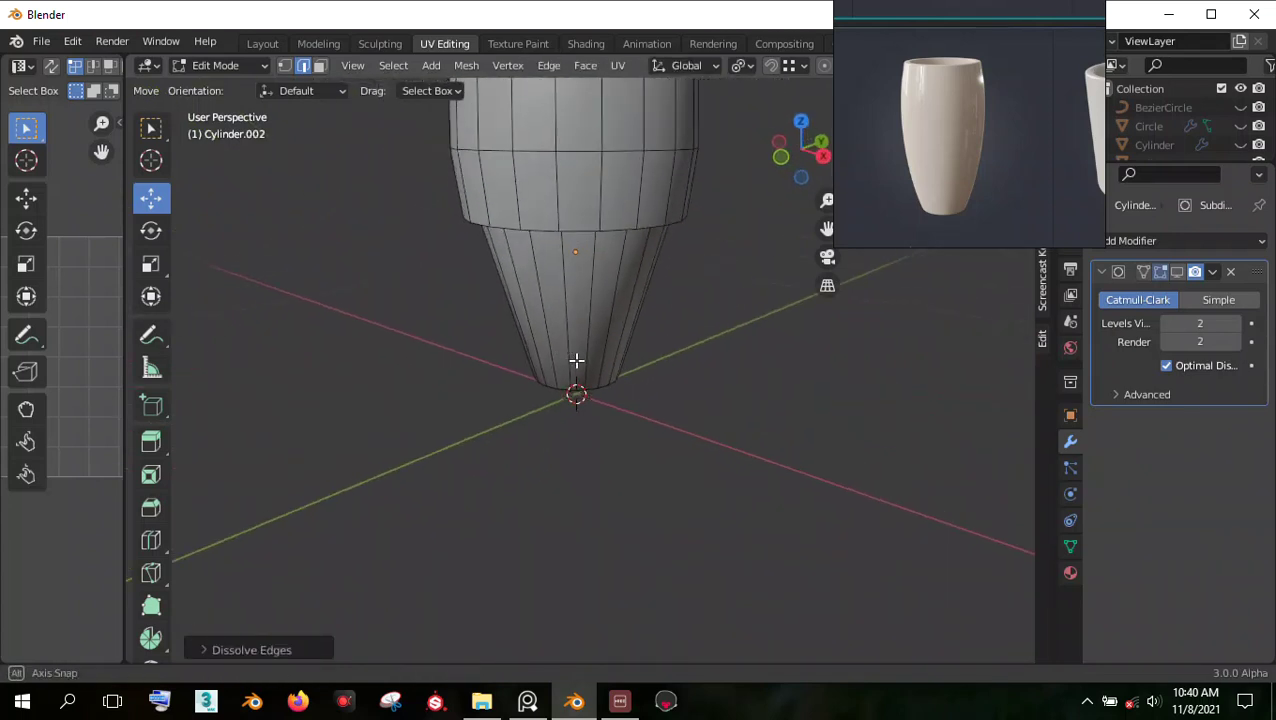
alt+click(597, 333)
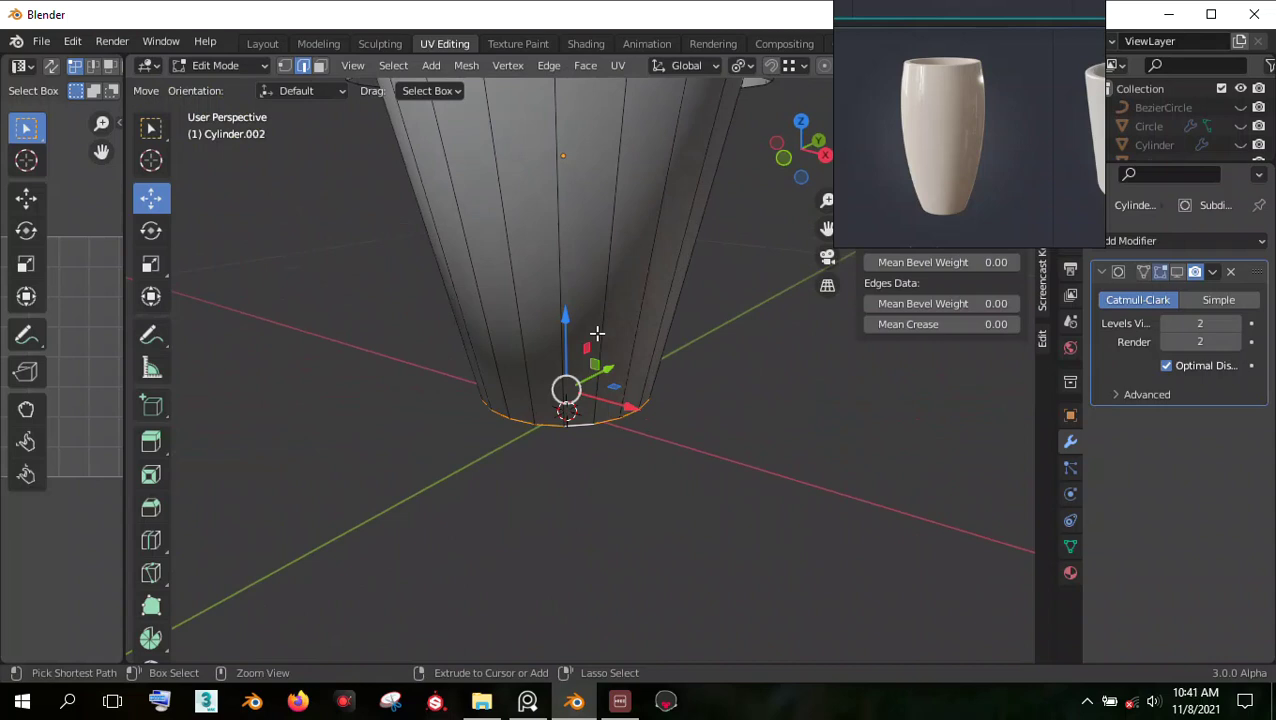
key(ctrl+z)
key(ctrl+z)
key(ctrl+z)
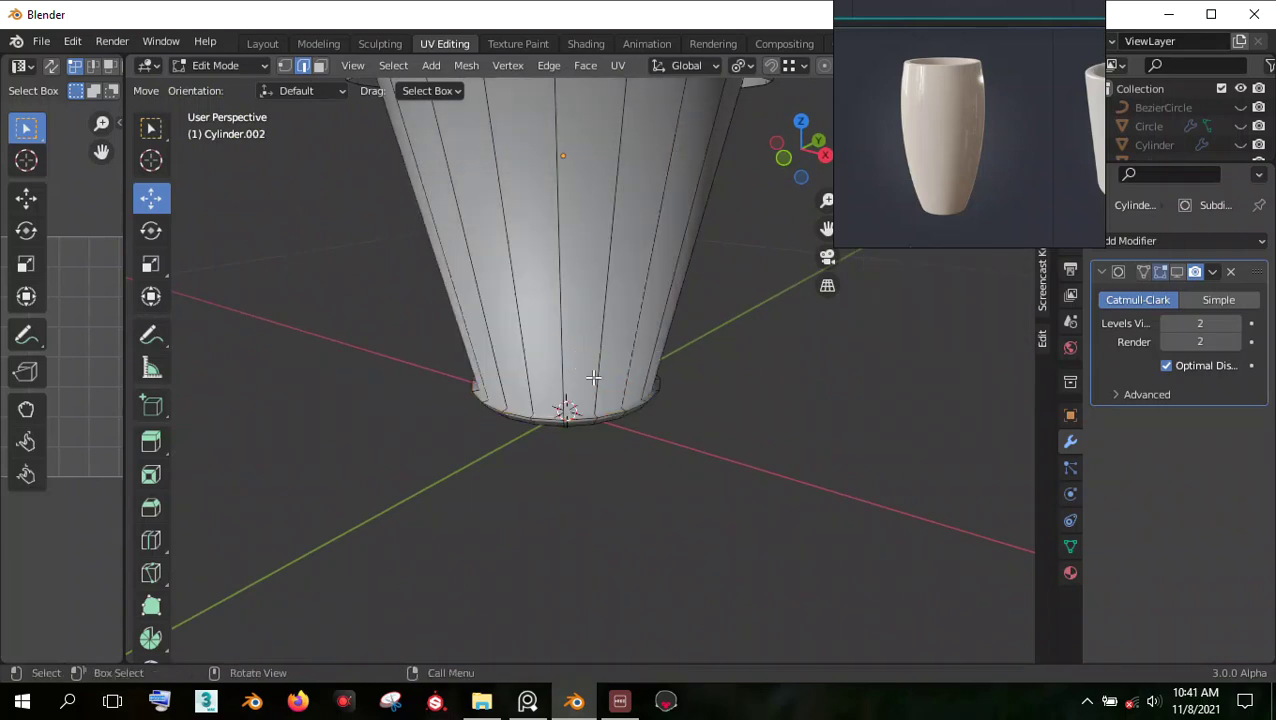
Step: Examine the protruding lip around the inner shell's base by selecting its edge loops, adjoining vertical edges and a single rim vertex
middle_drag(593, 377, 619, 341)
scroll(649, 379, up, 2)
scroll(604, 392, up, 3)
middle_drag(654, 279, 613, 448)
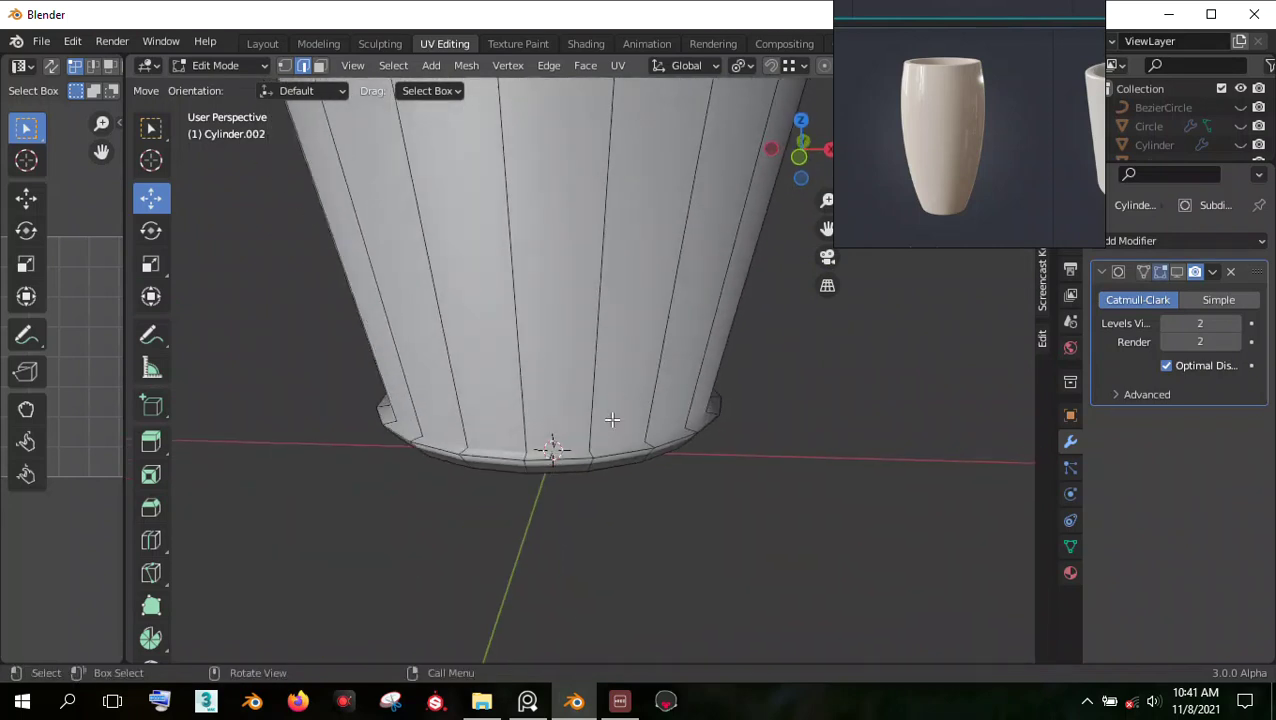
alt+click(613, 449)
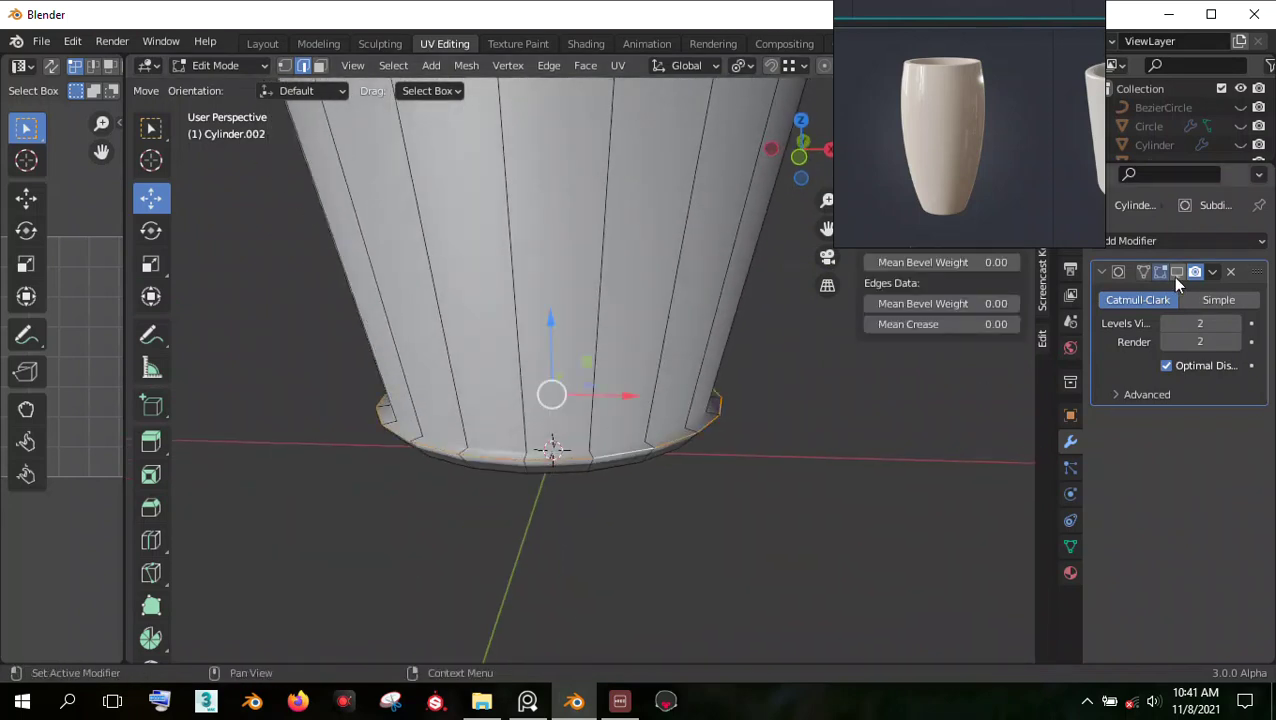
scroll(675, 470, up, 4)
middle_drag(679, 482, 700, 528)
alt+click(750, 477)
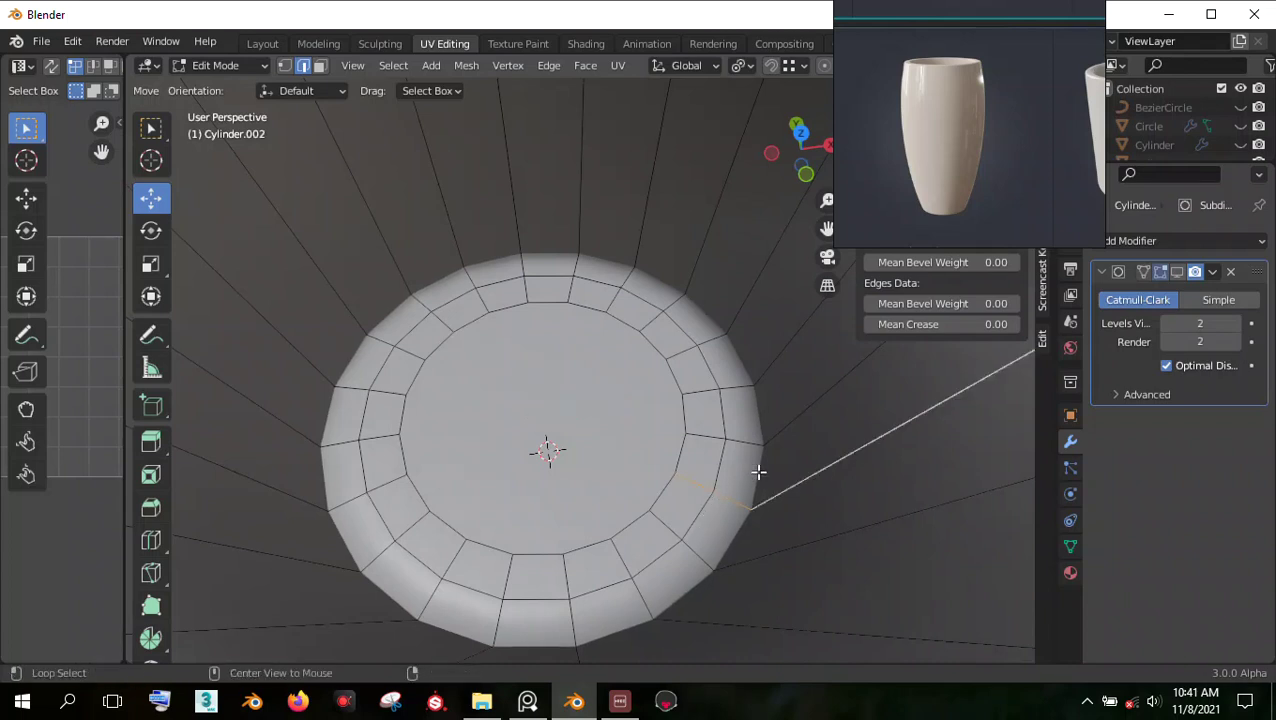
middle_drag(760, 472, 734, 517)
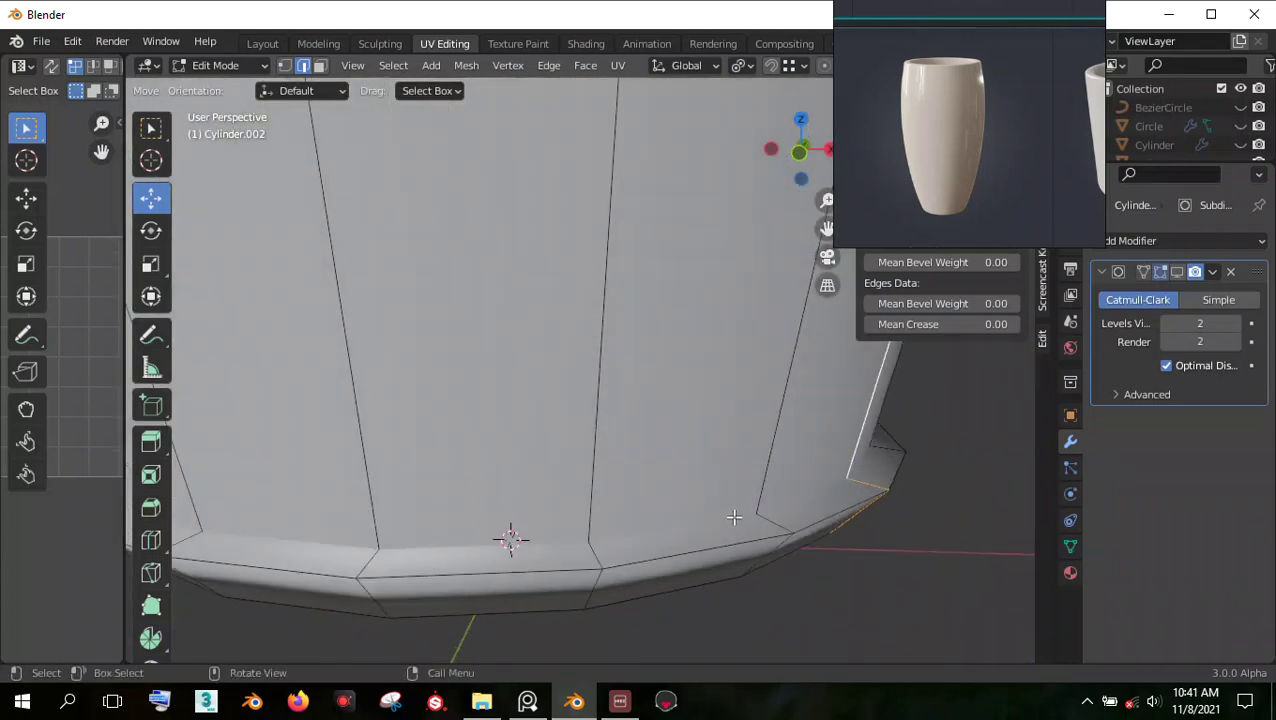
alt+click(748, 513)
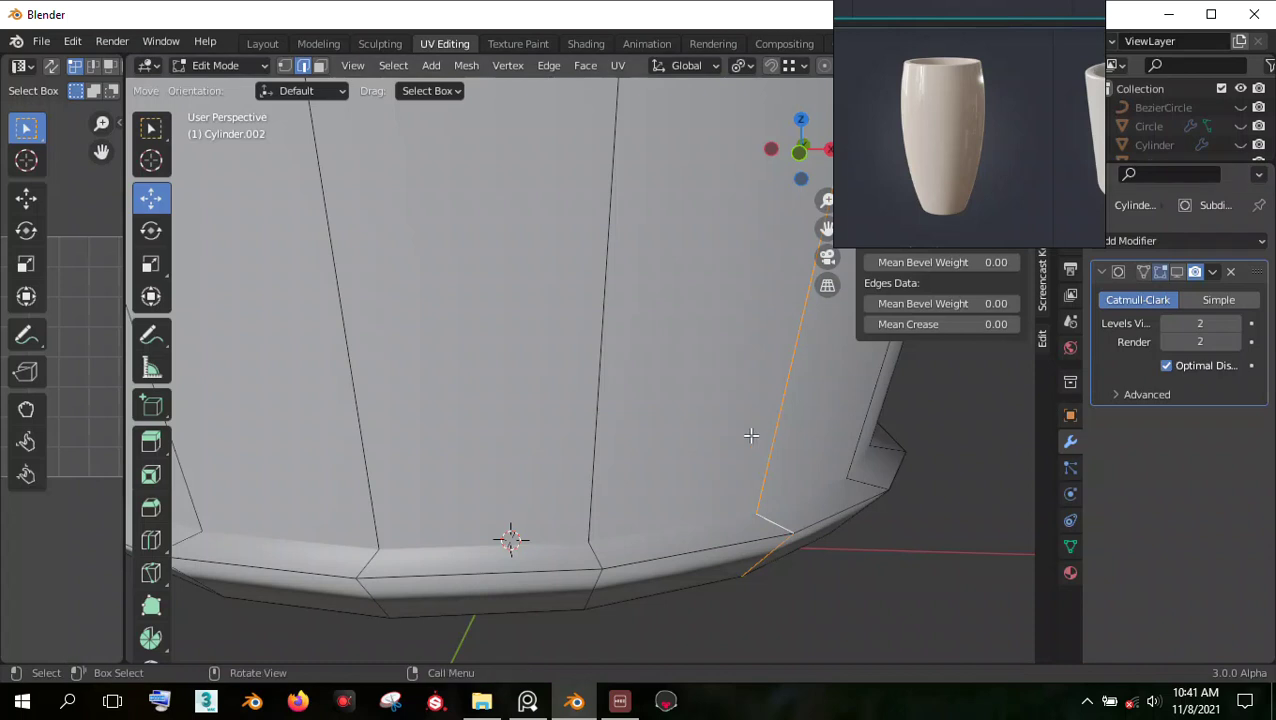
alt+click(595, 478)
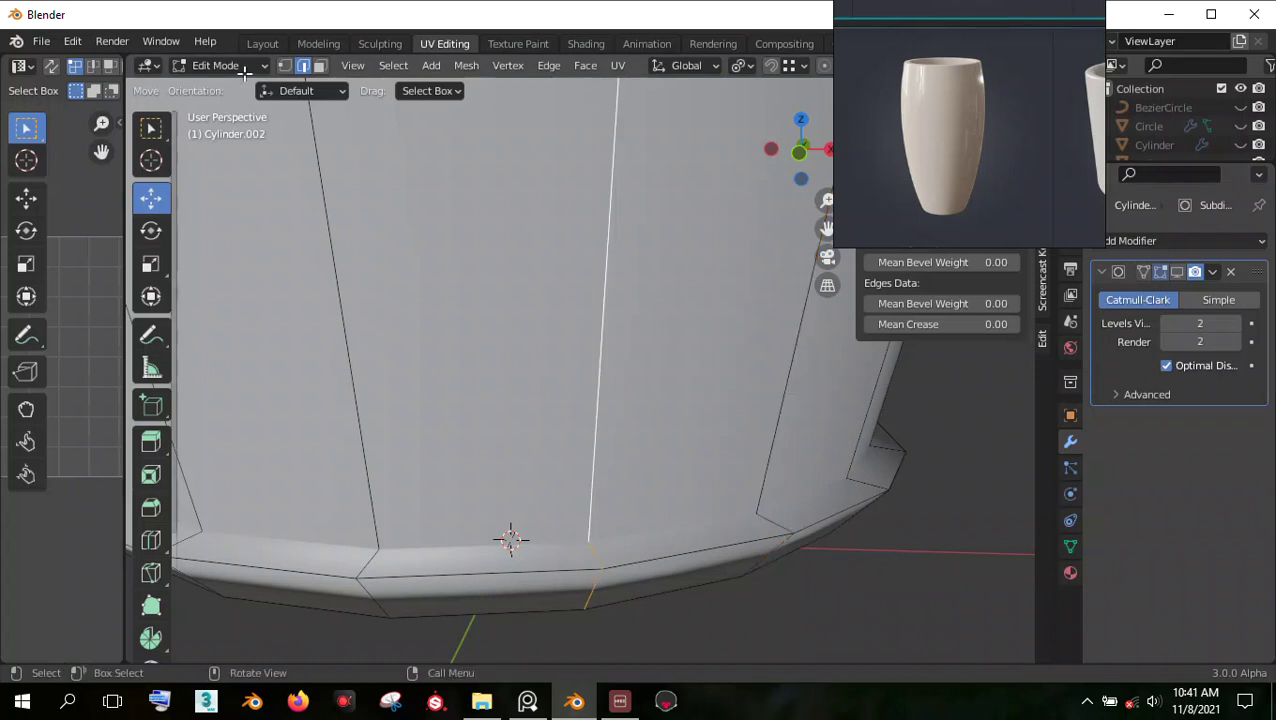
key(1)
click(564, 521)
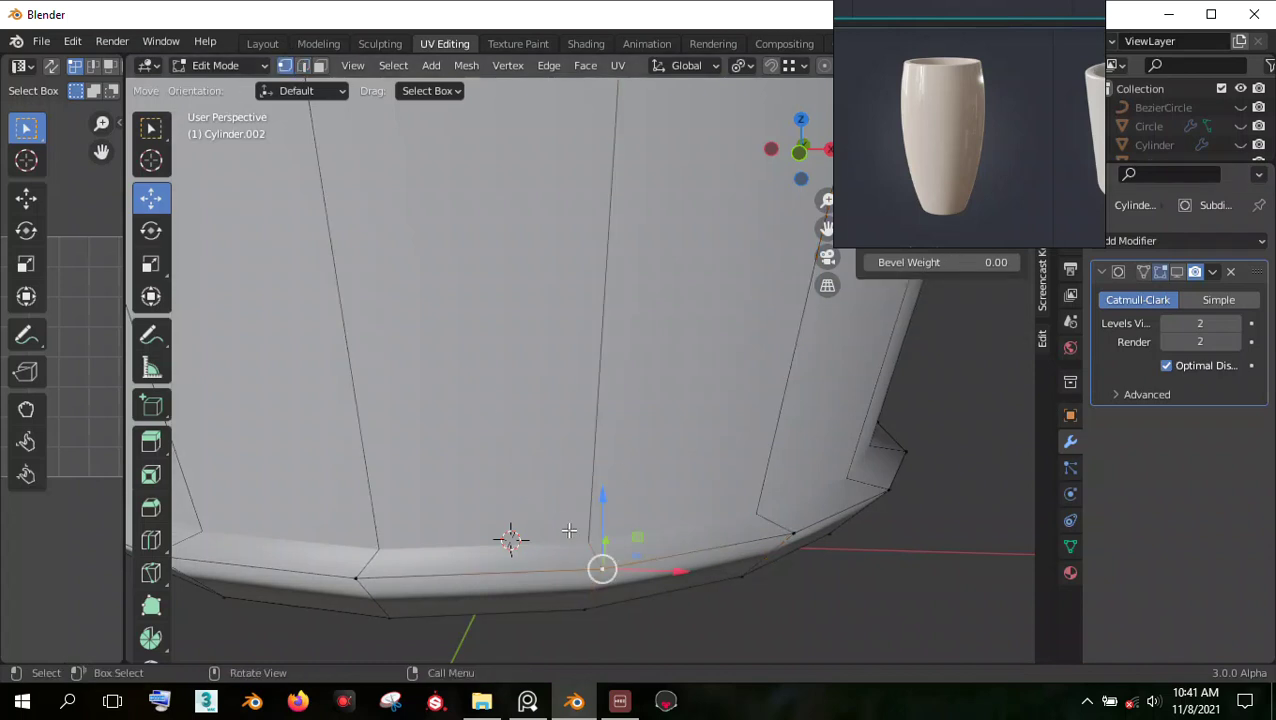
Step: Compare the lip around the inner shell's base with subdivision display on and off, from the side and from underneath
scroll(515, 522, down, 4)
middle_drag(728, 389, 732, 410)
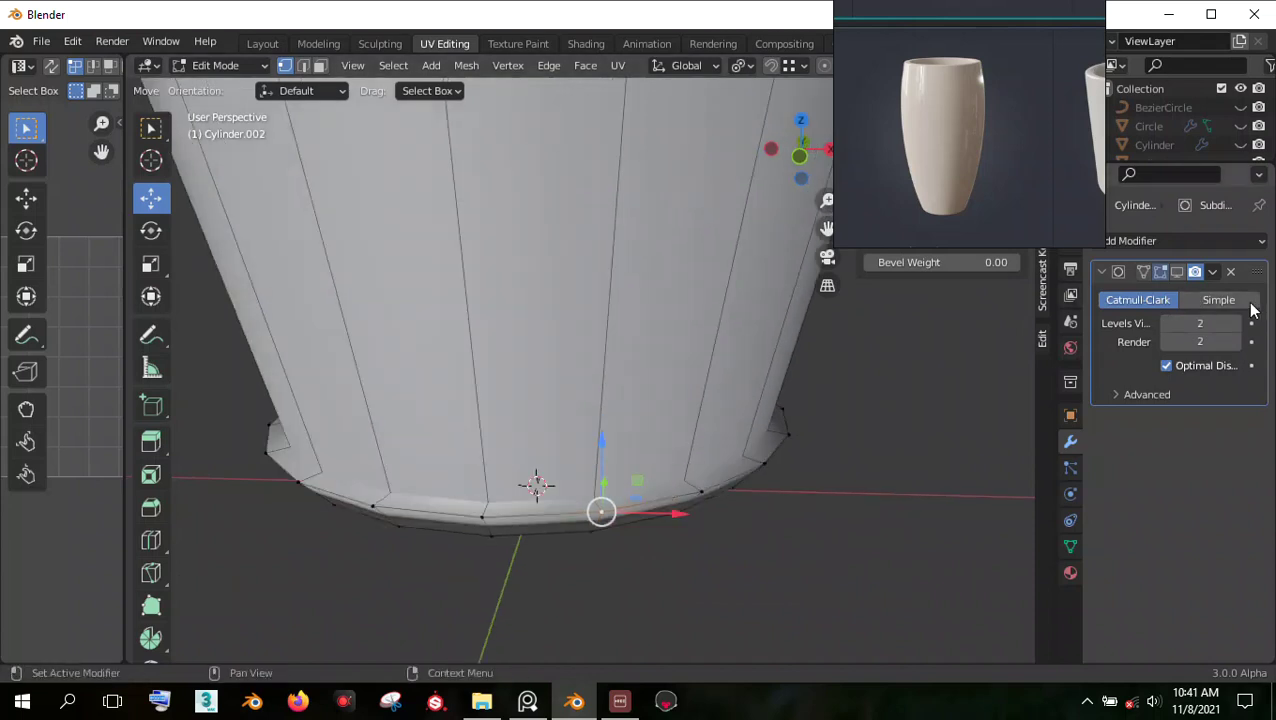
click(1179, 272)
mouse_move(700, 345)
middle_down()
mouse_move(561, 368)
mouse_move(543, 325)
middle_up()
click(303, 66)
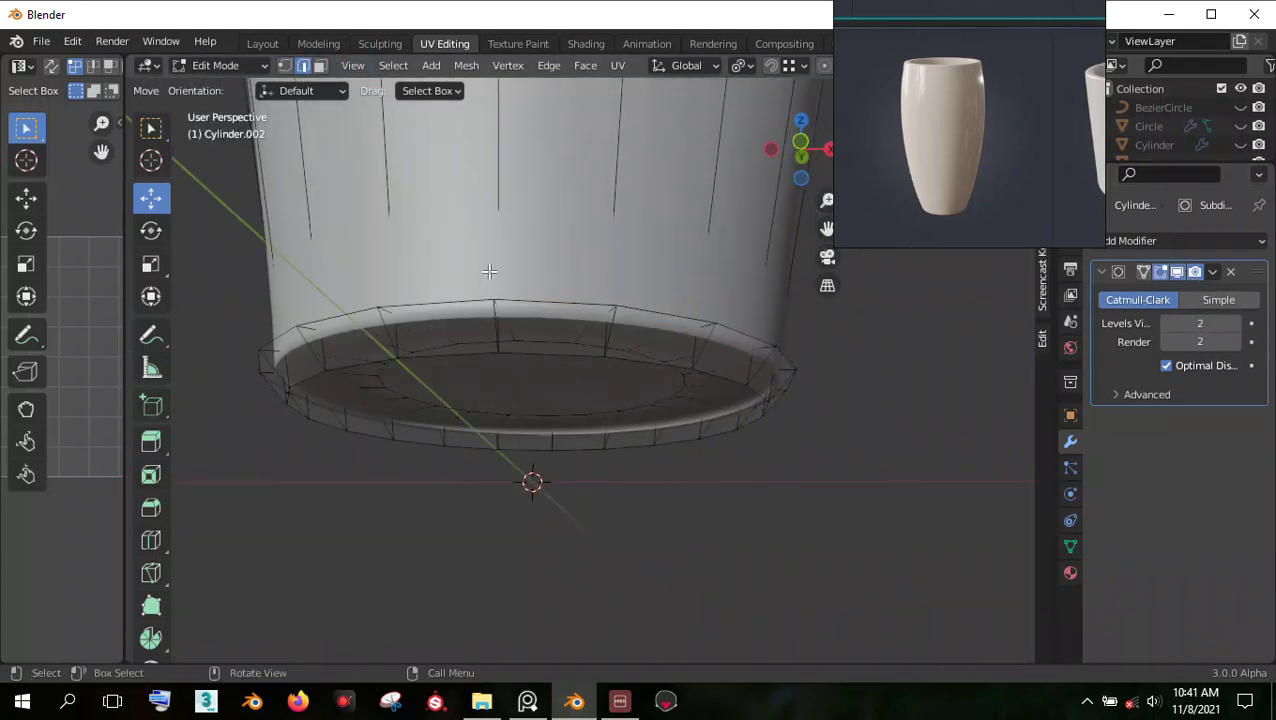
middle_drag(490, 270, 533, 191)
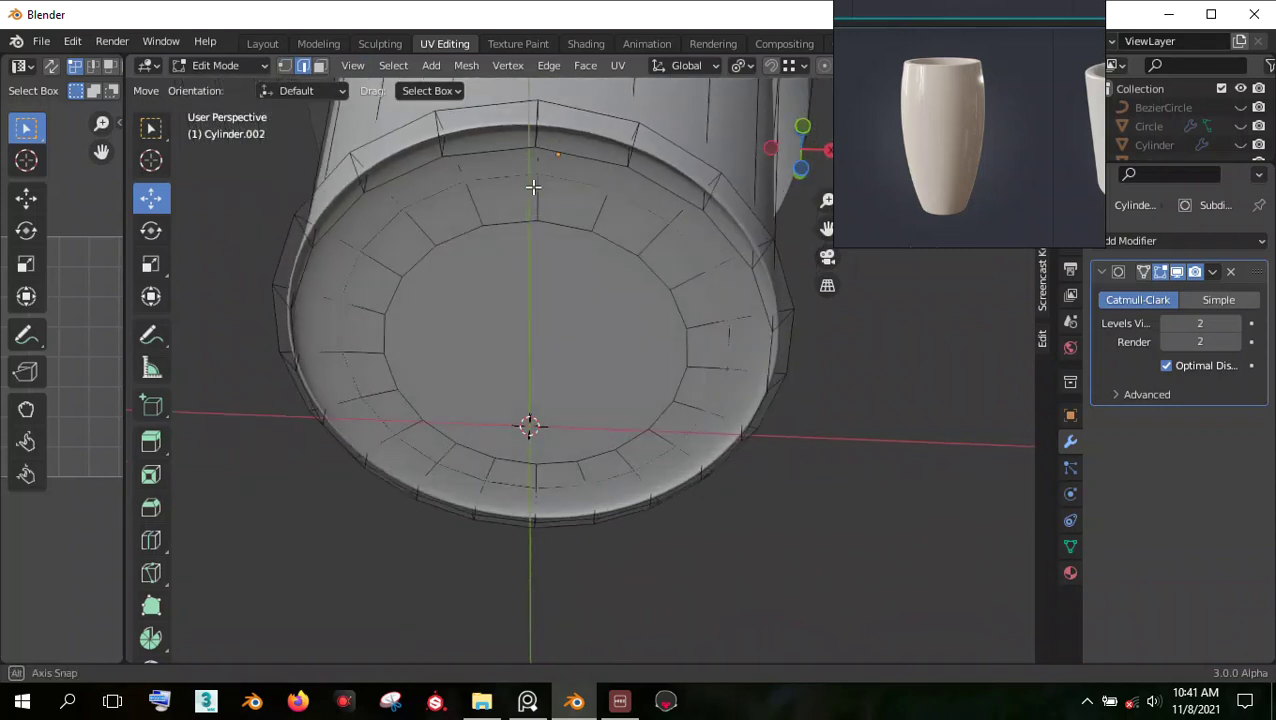
click(1178, 271)
middle_drag(680, 290, 890, 290)
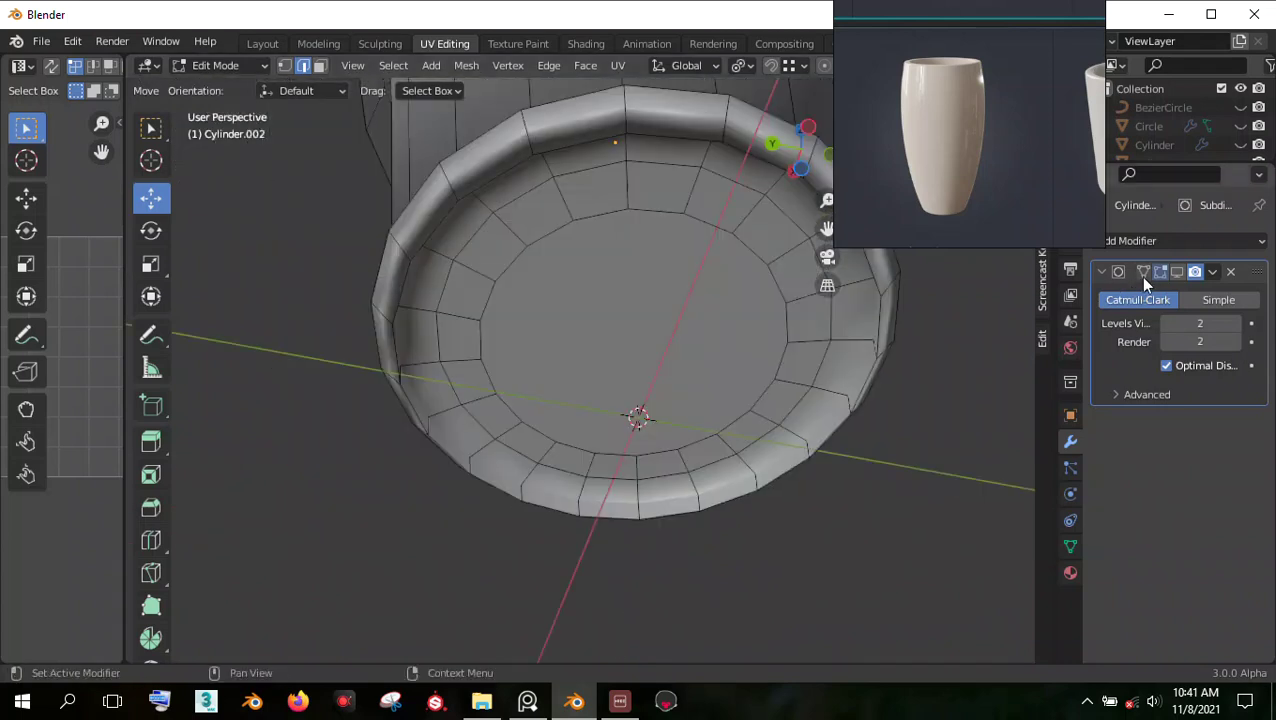
click(1179, 272)
middle_drag(738, 333, 715, 447)
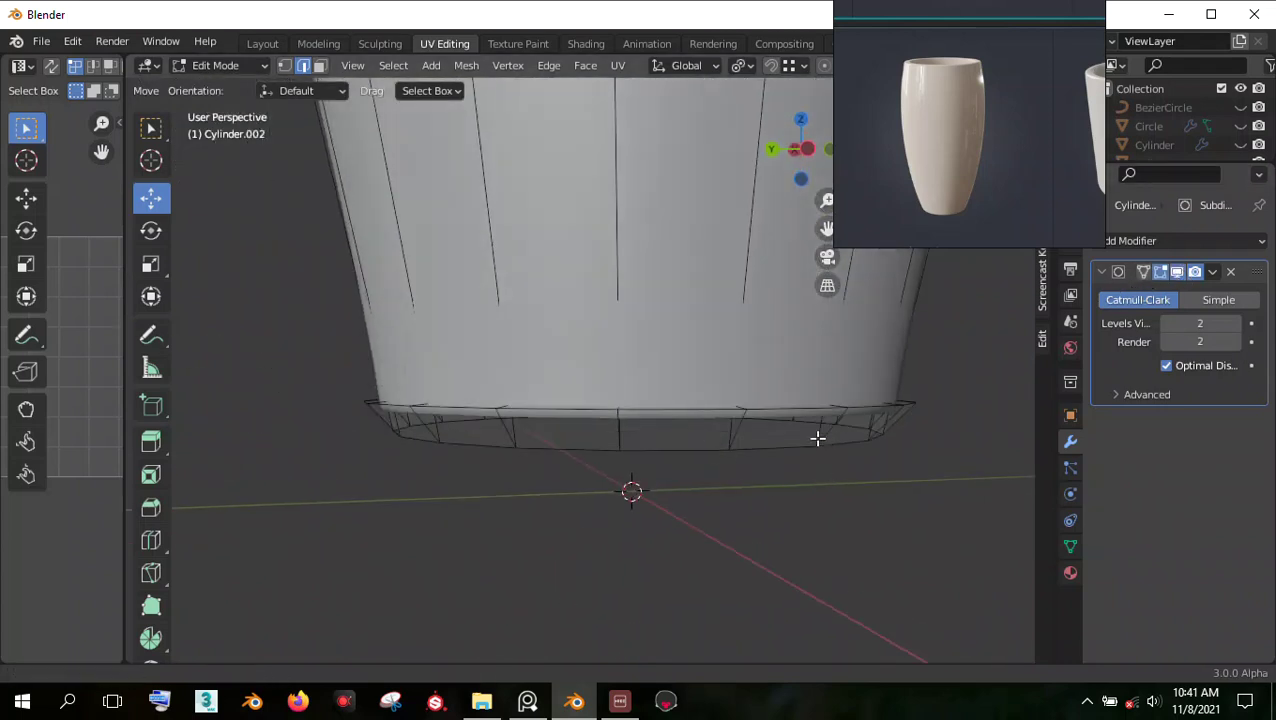
middle_drag(817, 439, 674, 464)
Step: With subdivision display off, dissolve the outermost edge loop of the lip around the inner shell's base
click(848, 421)
key(alt+h)
click(696, 419)
scroll(701, 452, up, 2)
click(1176, 280)
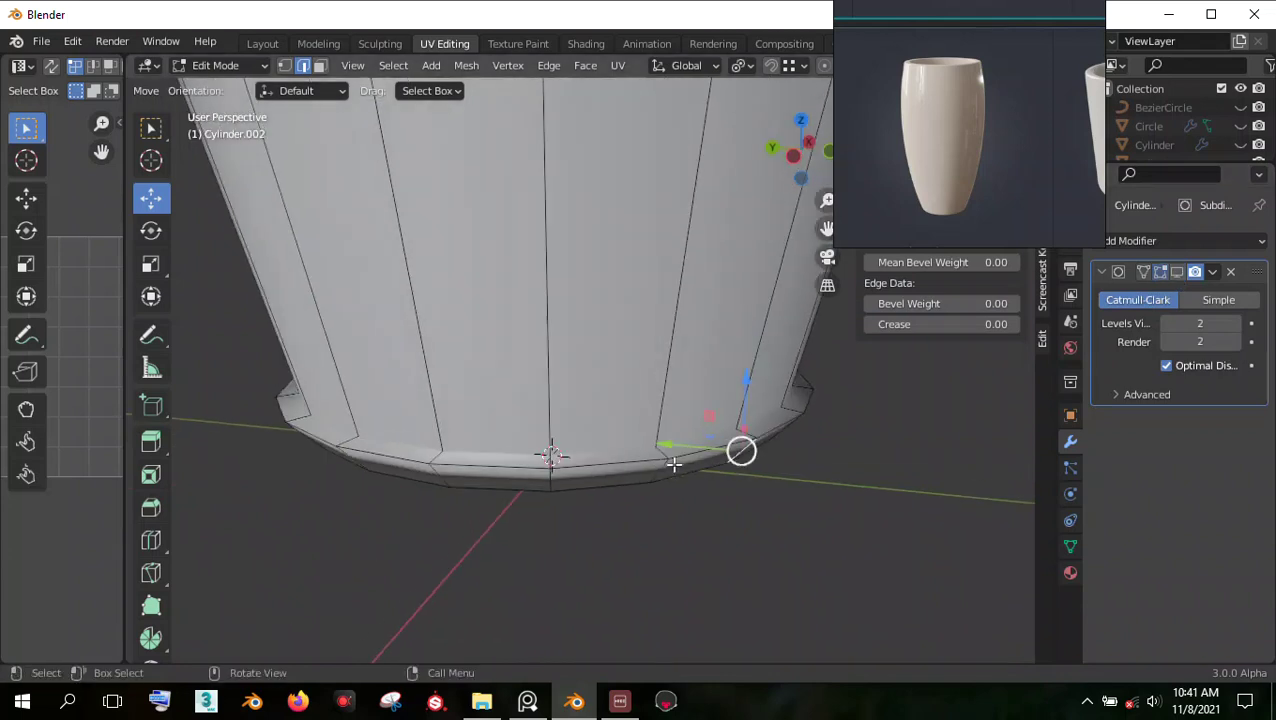
alt+click(615, 458)
key(x)
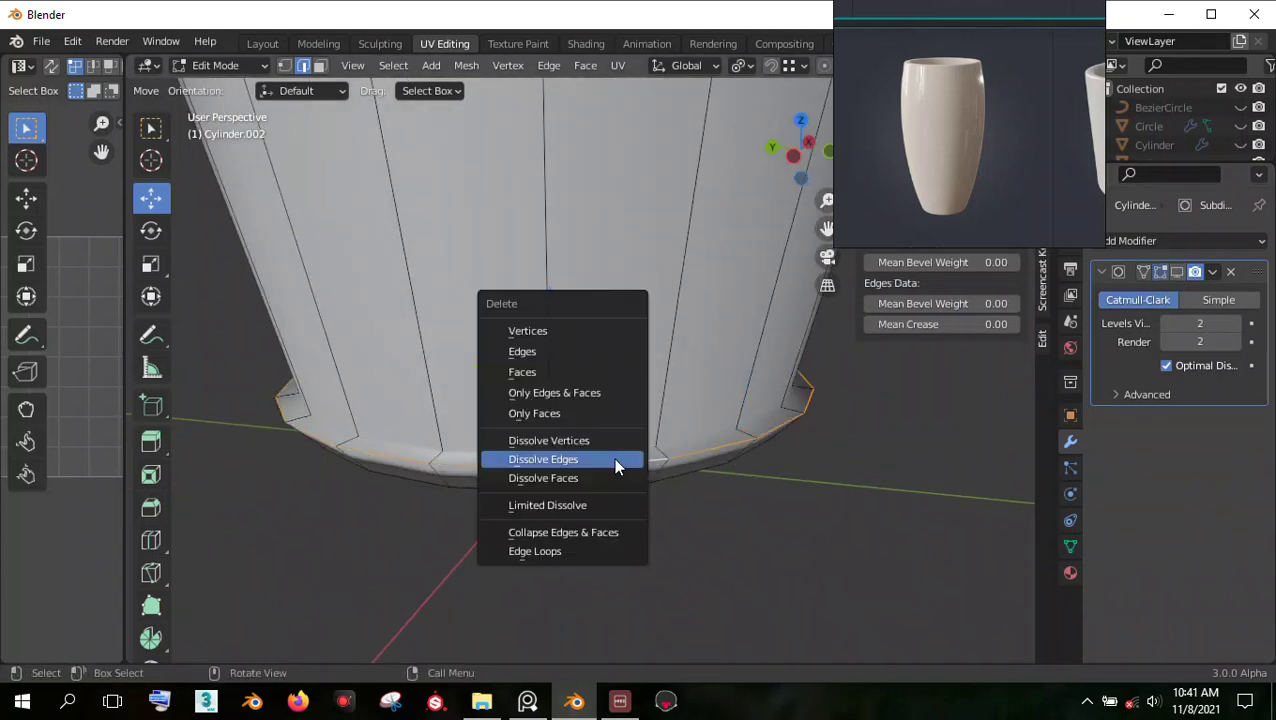
click(615, 461)
Step: Dissolve the intermediate edge loop on the underside of the inner shell's base, between its outer edge and the flat center face
middle_drag(612, 455, 643, 327)
scroll(643, 327, up, 3)
alt+click(680, 300)
key(x)
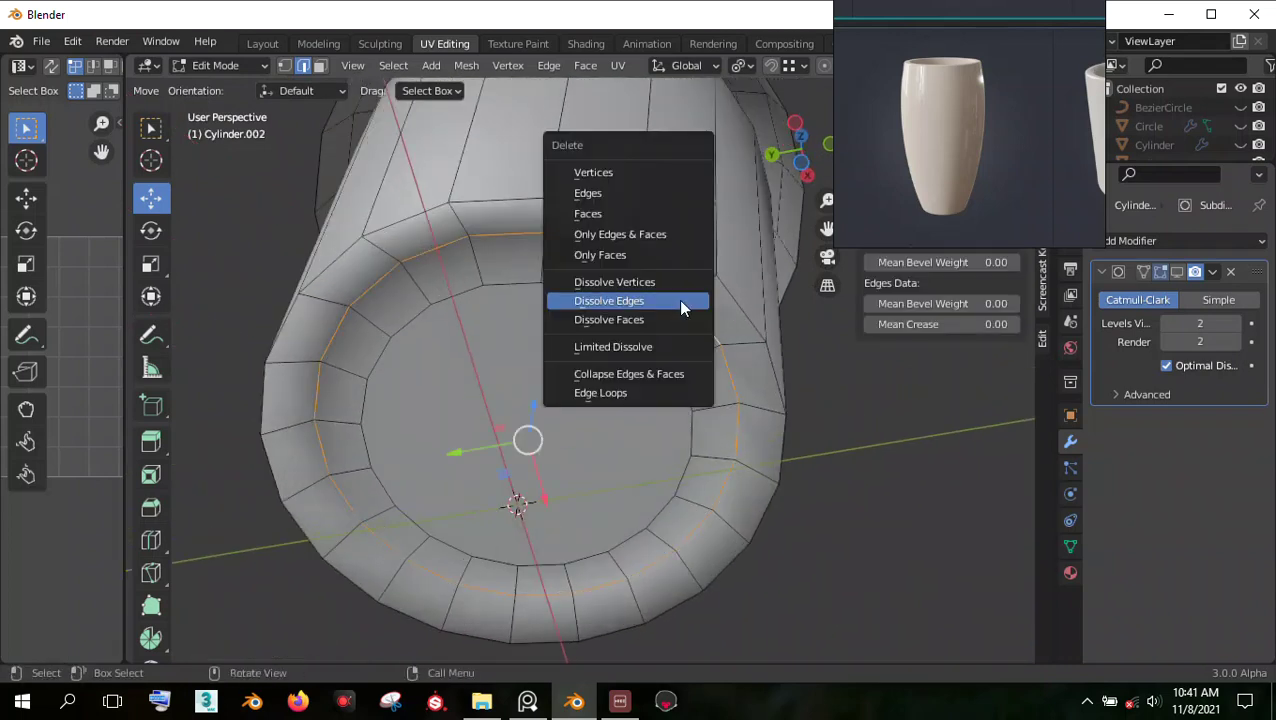
click(678, 300)
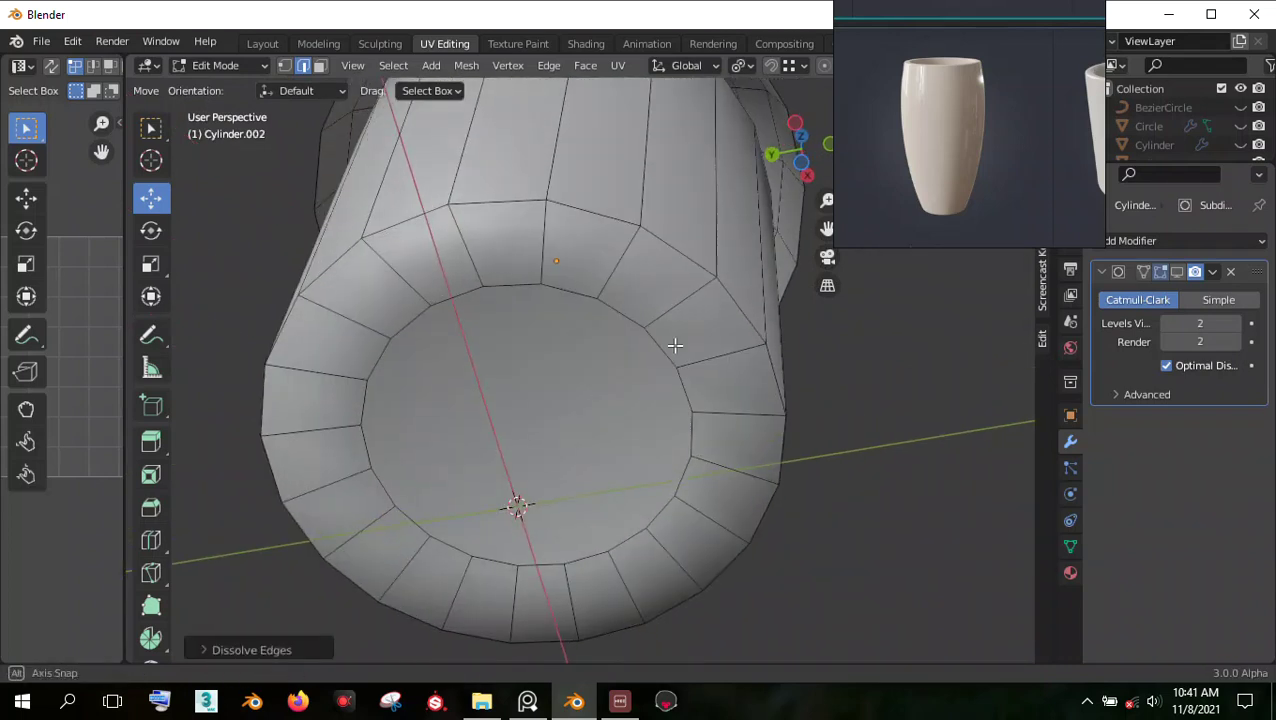
Step: Try a narrow single-segment bevel of about 0.51" on the outer edge loop of the inner shell's base
middle_drag(675, 345, 688, 337)
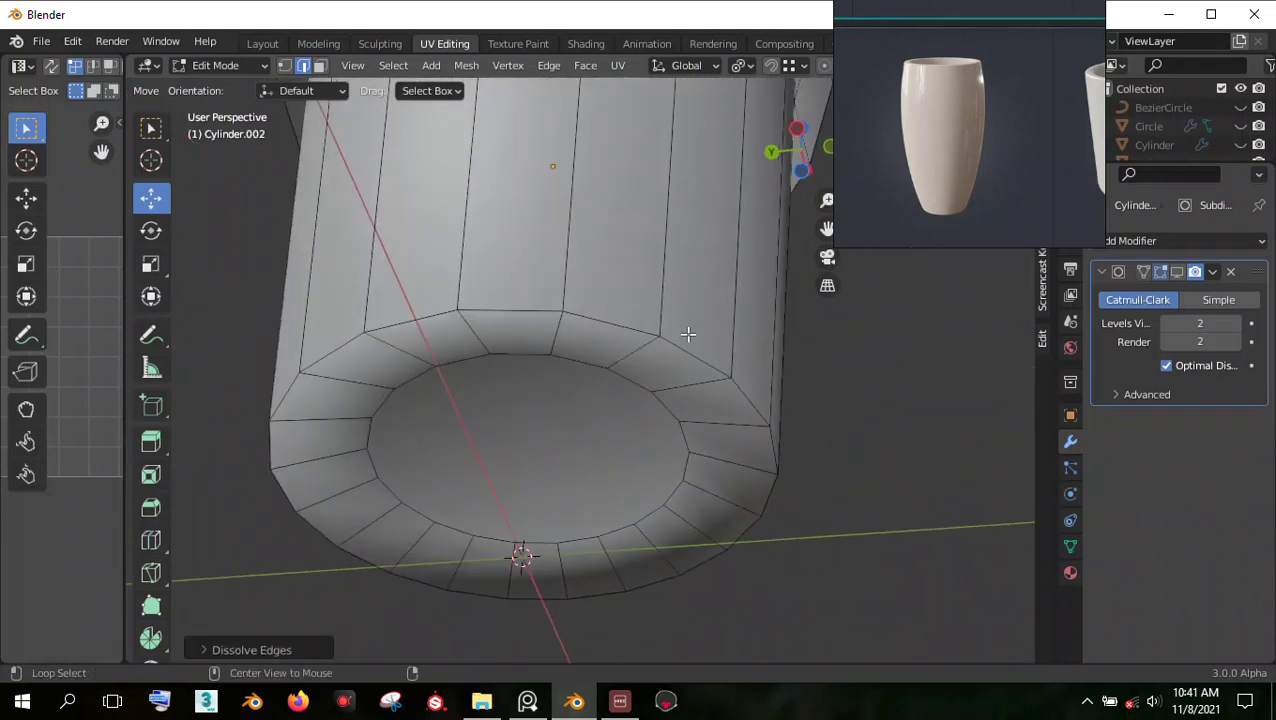
alt+click(688, 334)
right_click(686, 333)
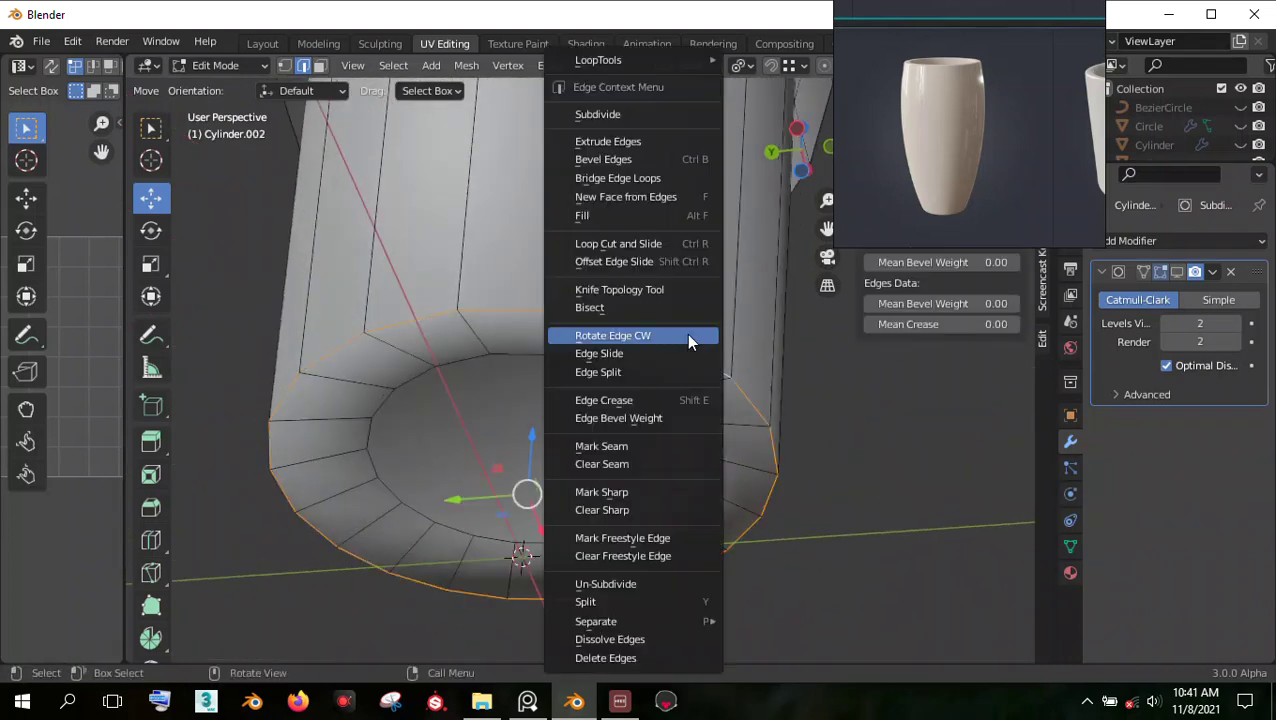
click(651, 160)
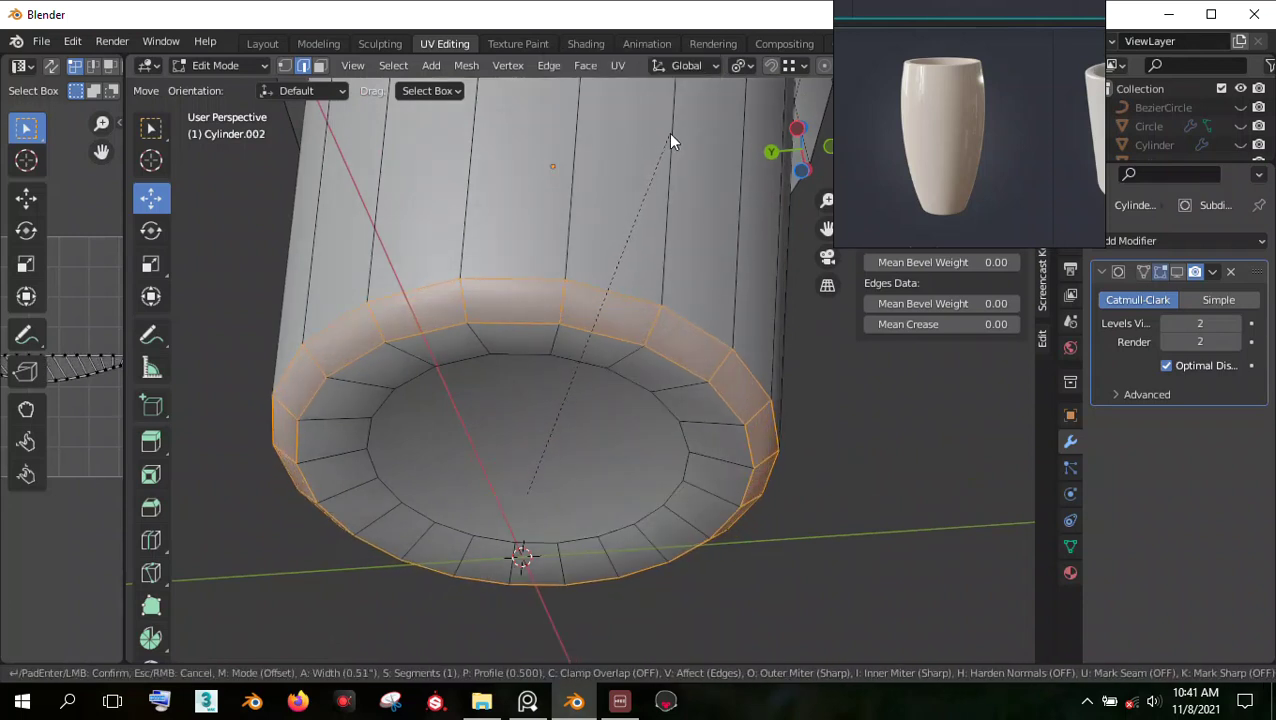
click(671, 137)
Step: Switch to Object Mode and inspect the vase's inner base from above with subdivision display turned on
click(254, 64)
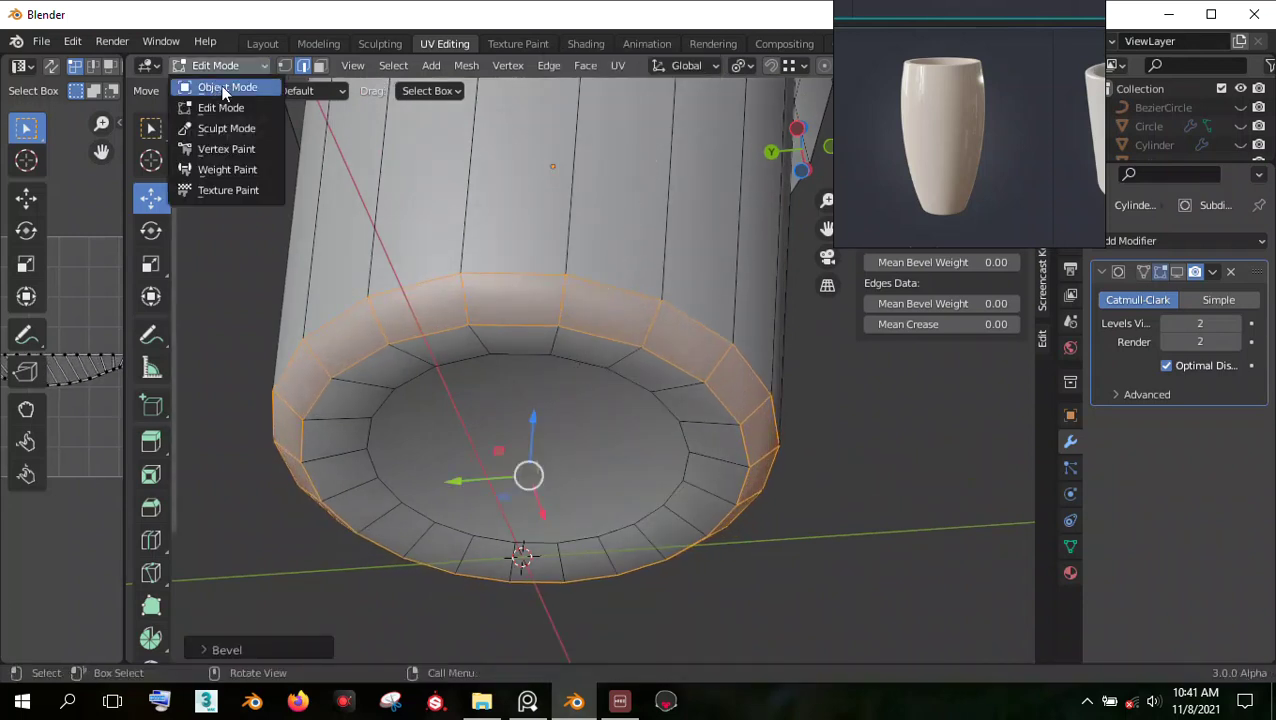
click(223, 88)
scroll(569, 290, down, 3)
middle_drag(569, 290, 615, 545)
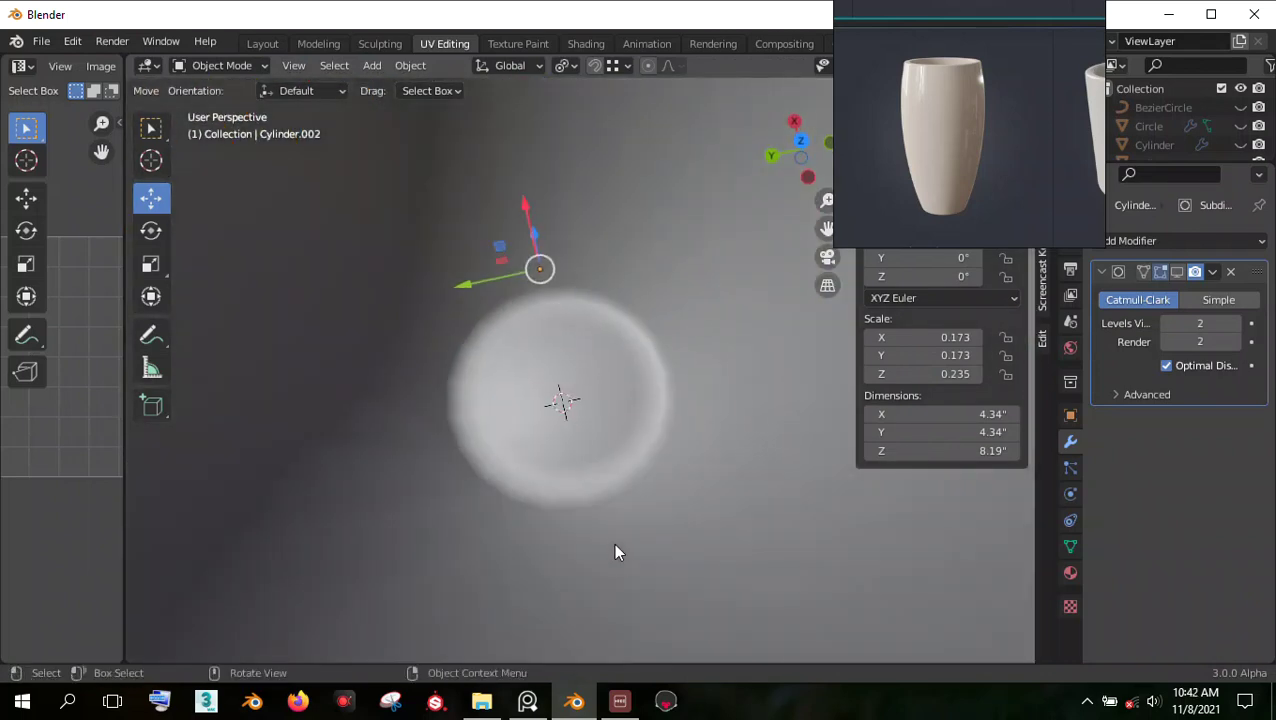
scroll(598, 443, down, 4)
middle_drag(596, 440, 610, 515)
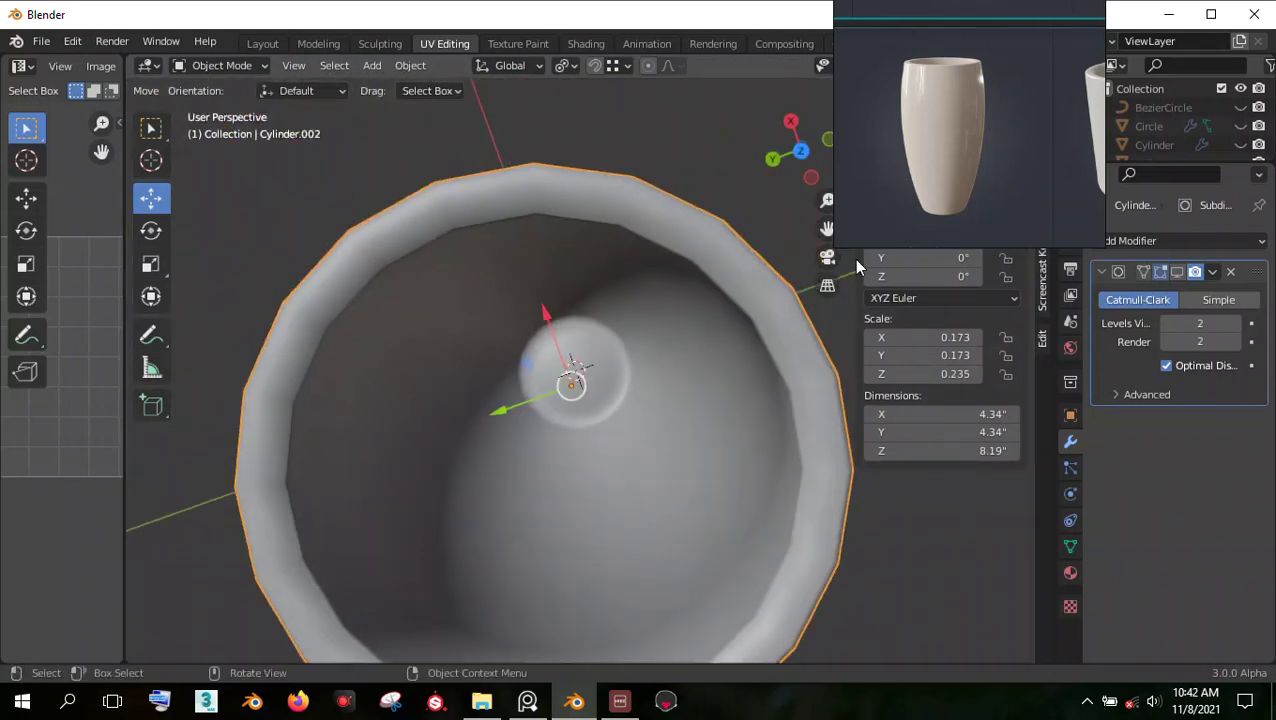
click(1177, 272)
middle_drag(758, 279, 630, 270)
Step: Return to Edit Mode and undo the narrow bevel on the outer edge loop of the inner shell's base
click(245, 64)
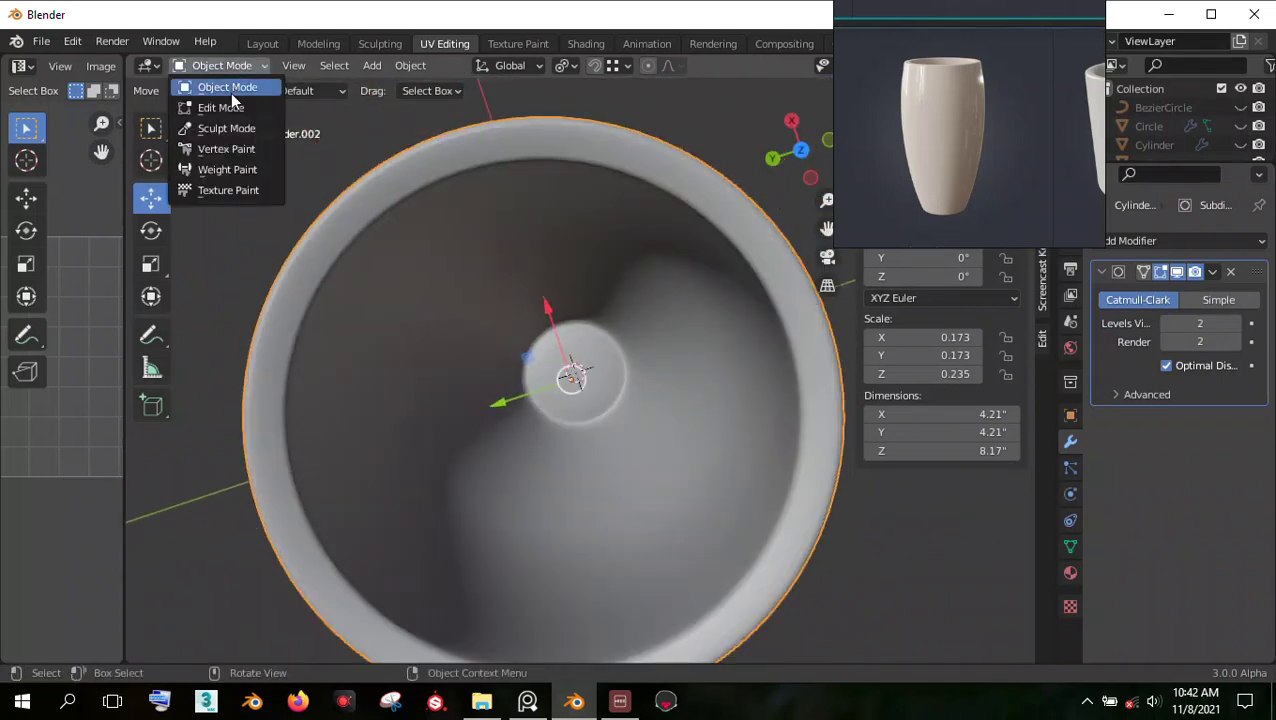
click(220, 107)
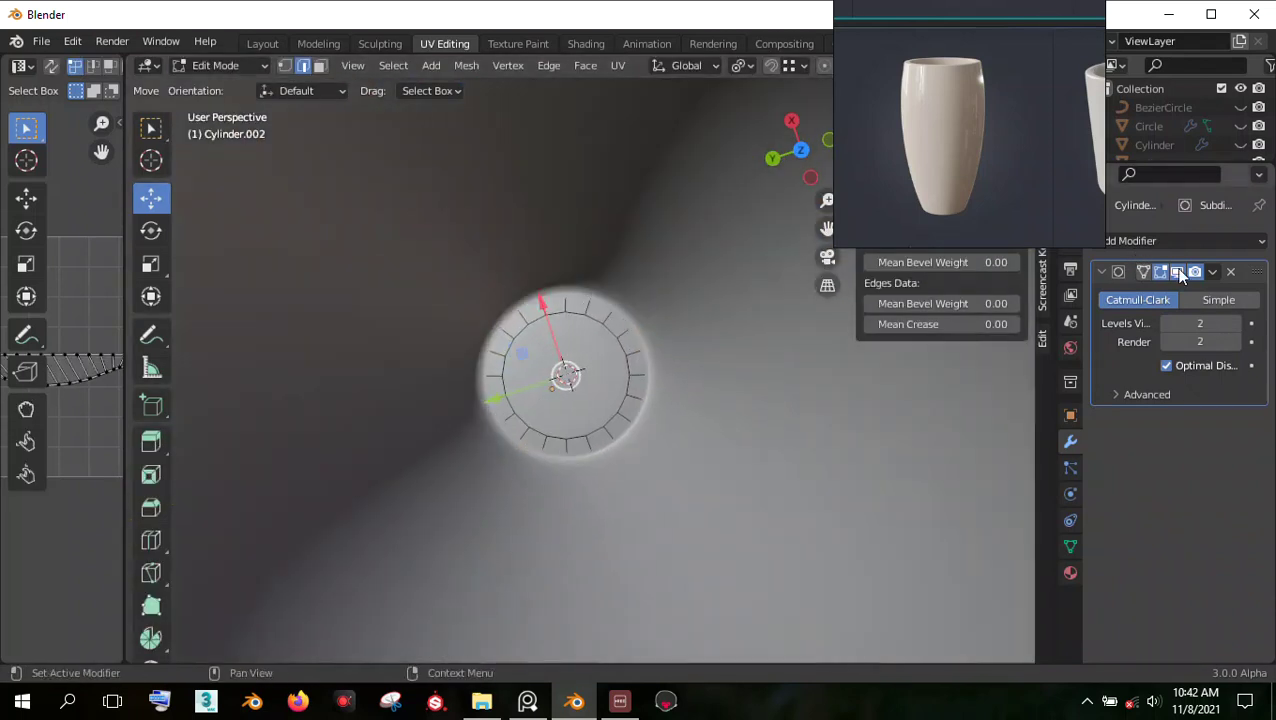
mouse_move(559, 328)
middle_down()
mouse_move(596, 294)
mouse_move(601, 131)
mouse_move(628, 254)
middle_up()
scroll(627, 304, down, 1)
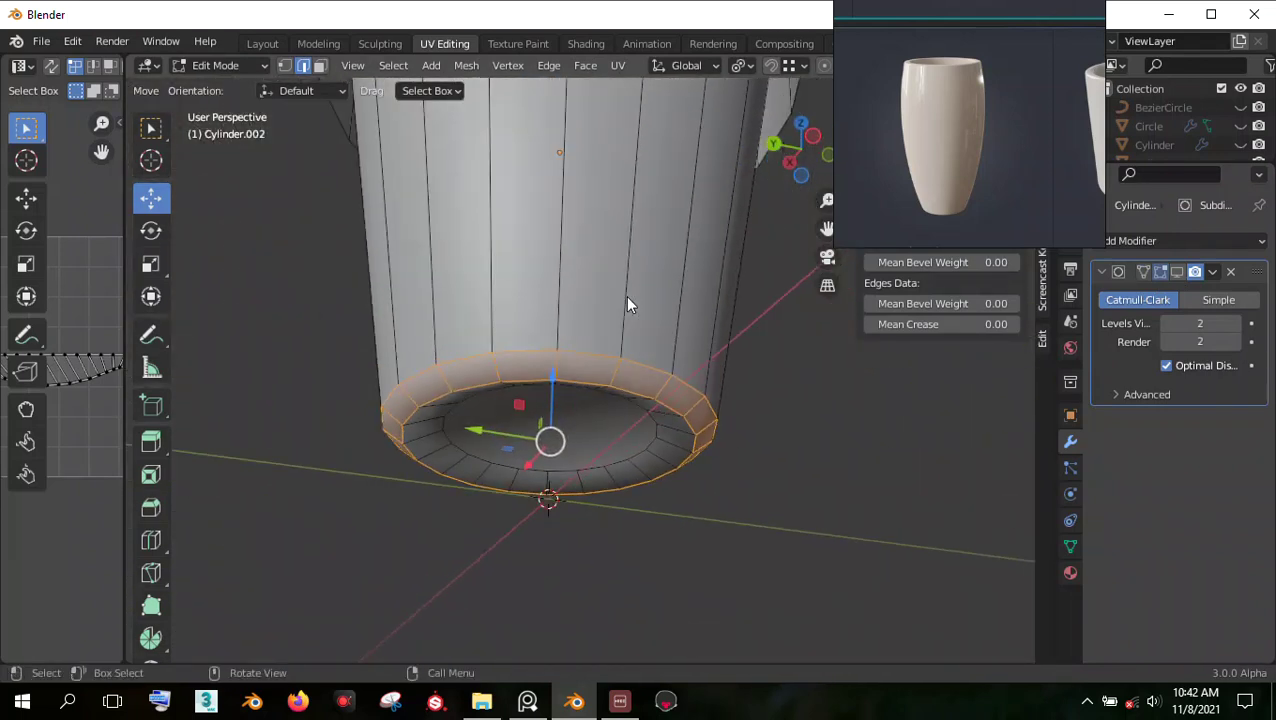
key(Tab)
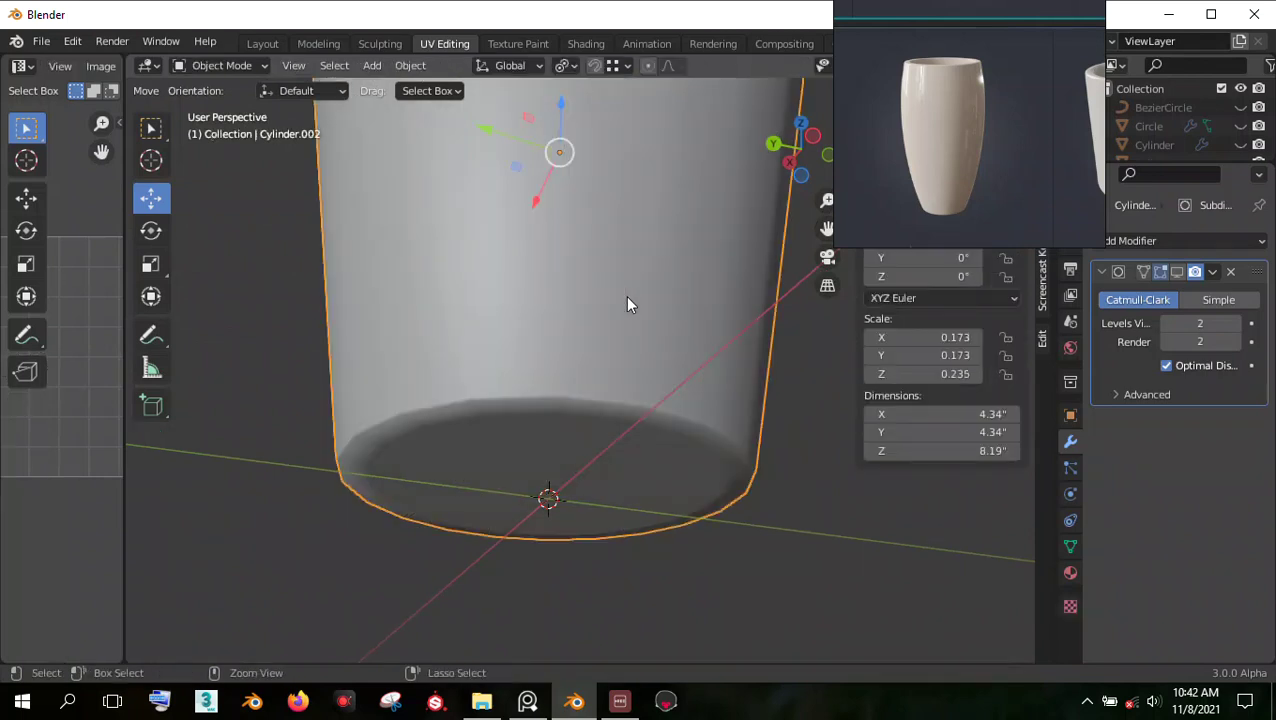
key(Tab)
Step: Bevel the outer edge loop of the inner shell's base again, with one segment and a wider width
key(2)
right_click(603, 320)
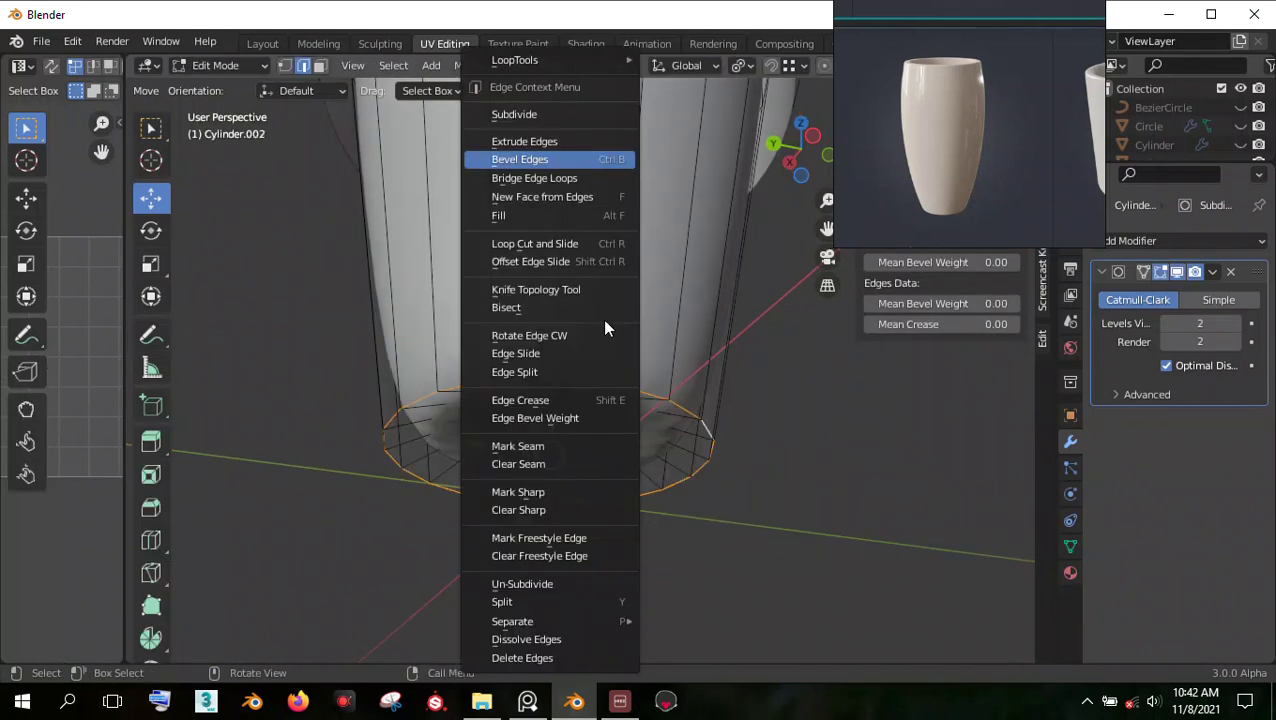
click(570, 166)
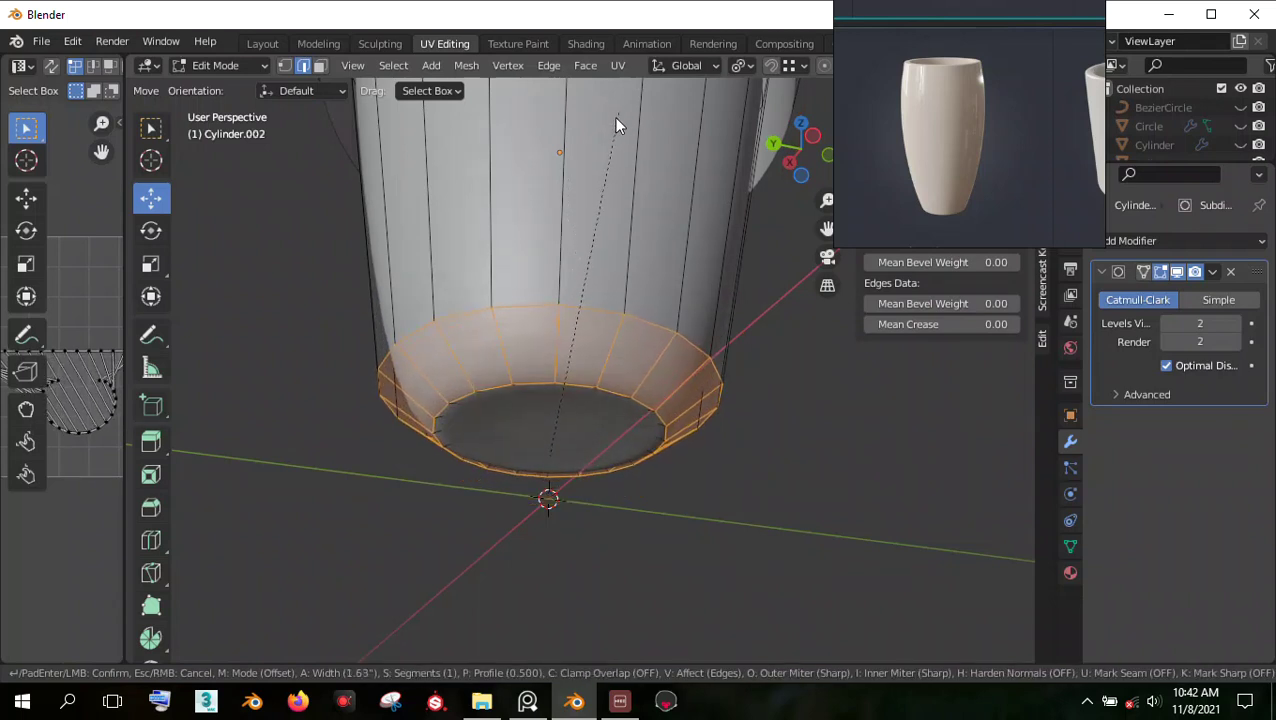
click(627, 323)
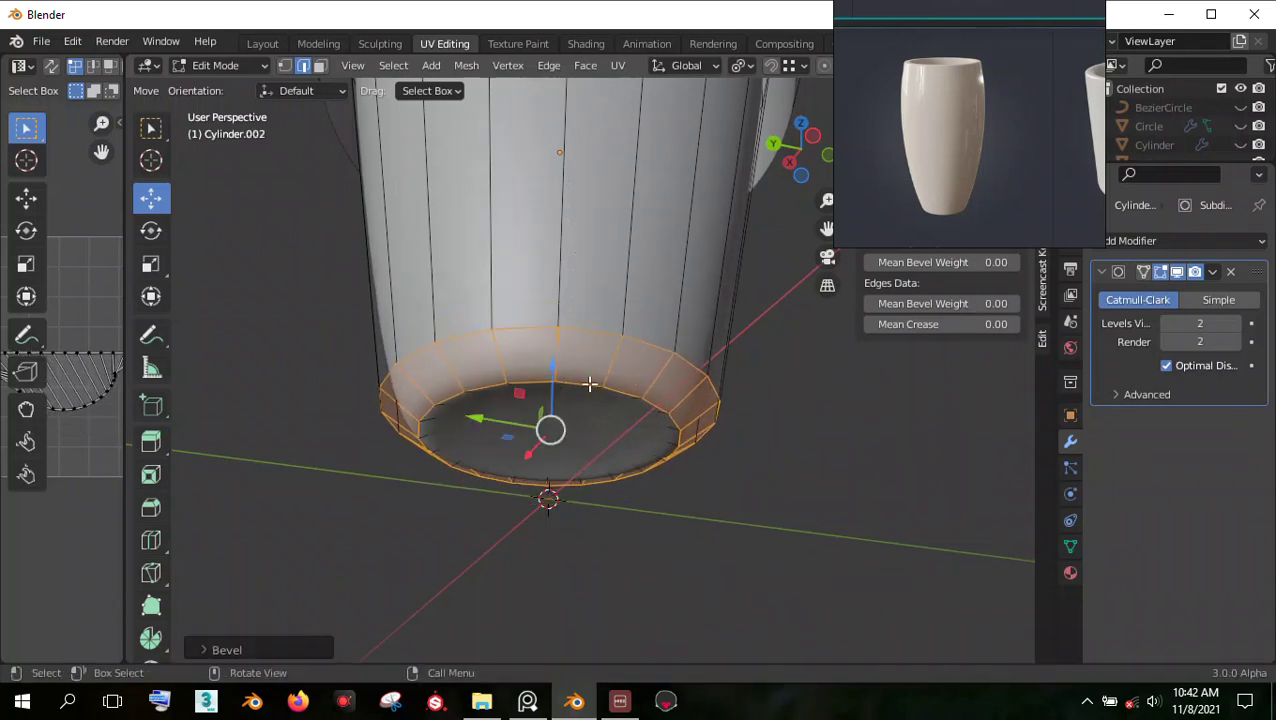
Step: Select the inner edge loop bounding the flat bottom of the inner shell and bevel it into a narrow face ring
alt+click(590, 383)
key(ctrl+e)
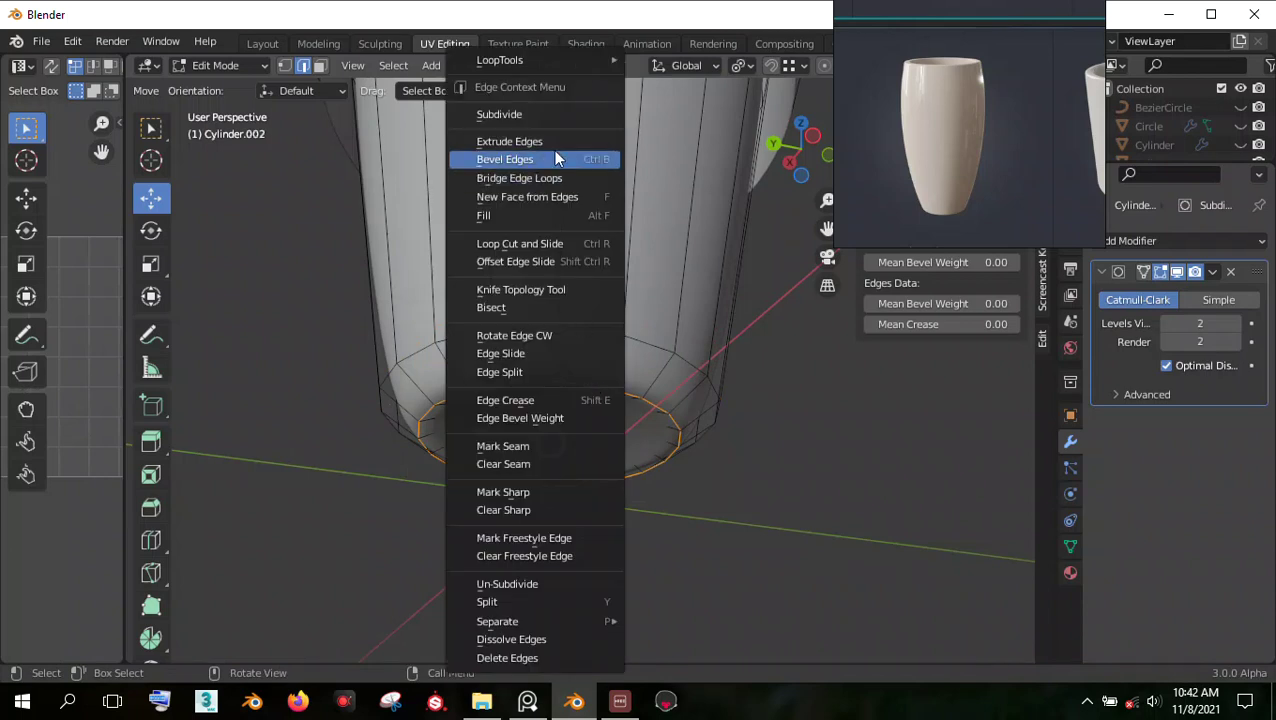
click(553, 152)
click(563, 140)
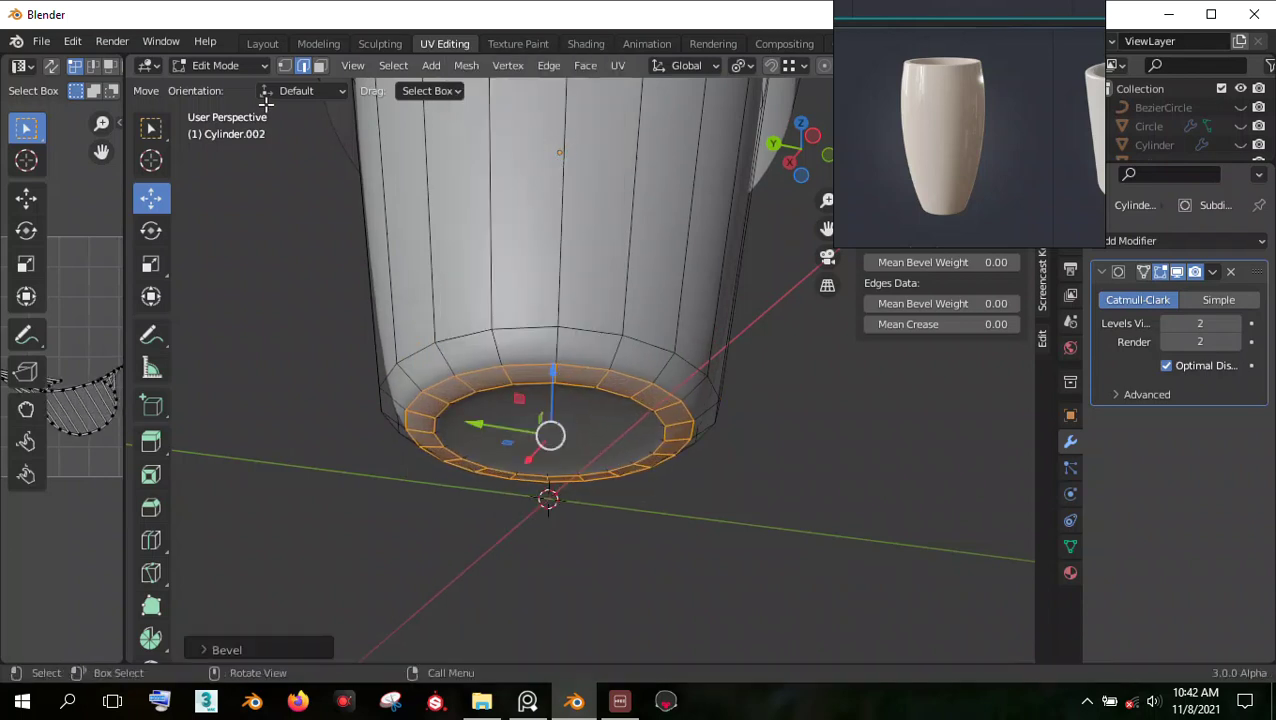
Step: Switch to Object Mode and inspect the smoothed vase's base and overall shape from several sides
click(240, 68)
click(237, 85)
scroll(728, 366, down, 2)
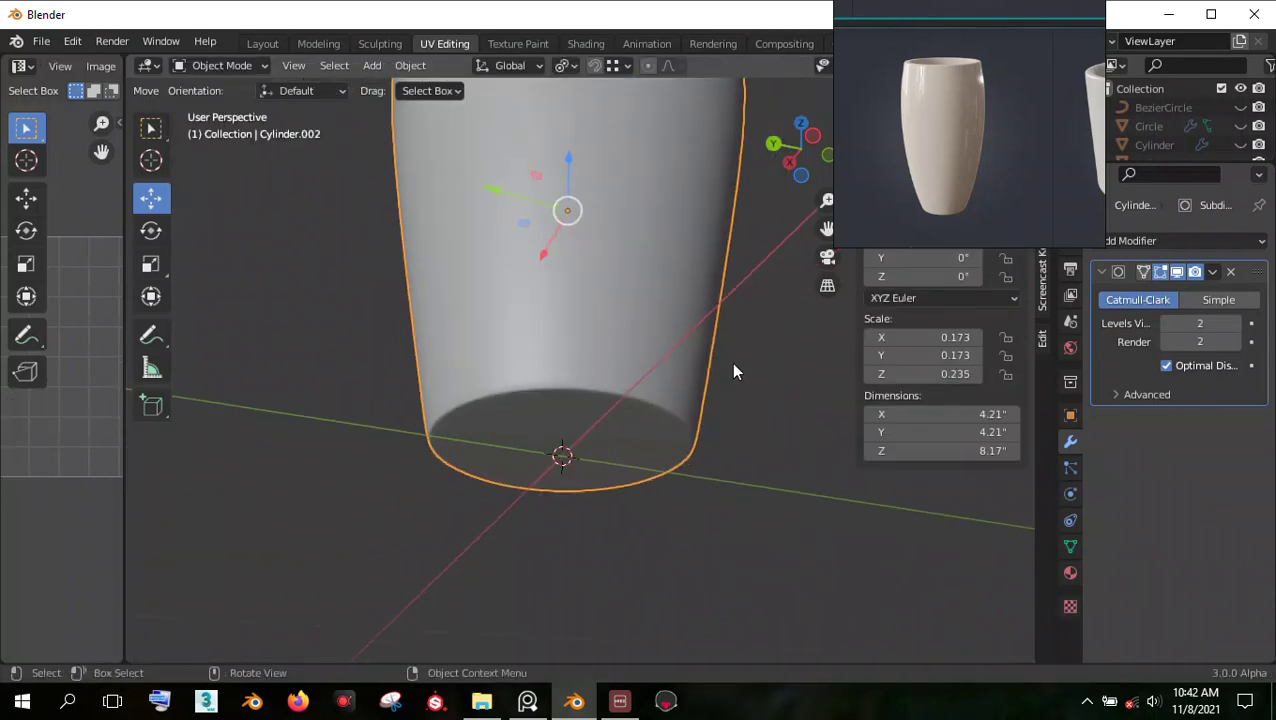
middle_drag(731, 362, 648, 373)
click(707, 402)
middle_drag(707, 410, 607, 248)
scroll(585, 444, up, 3)
click(585, 445)
scroll(584, 441, down, 4)
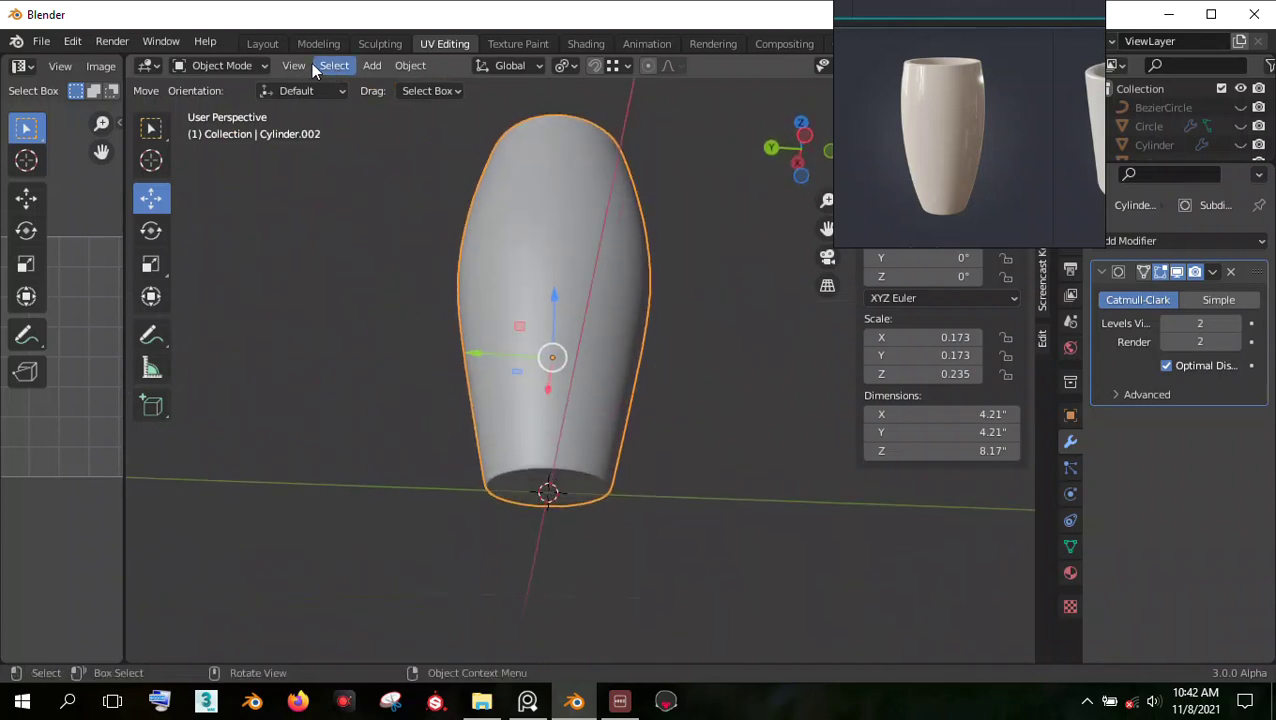
Step: Reveal the hidden geometry of the vase in Edit Mode and return to Object Mode
click(222, 65)
click(241, 128)
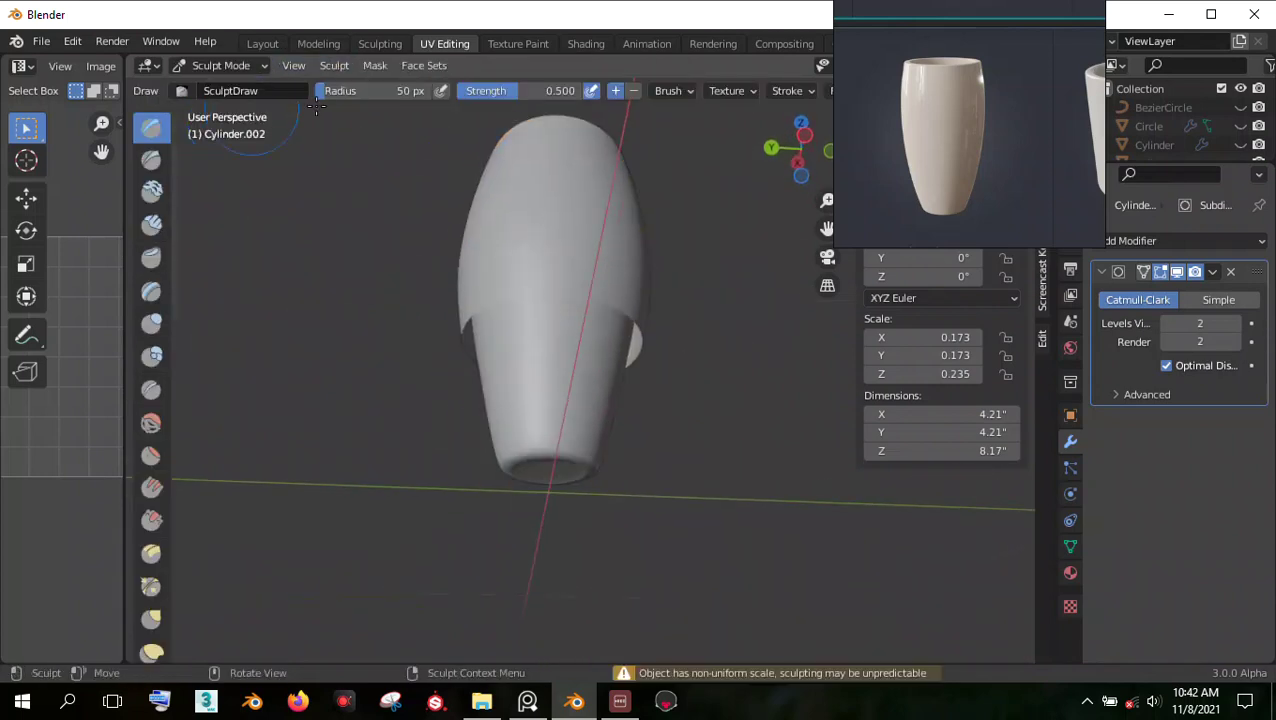
click(213, 70)
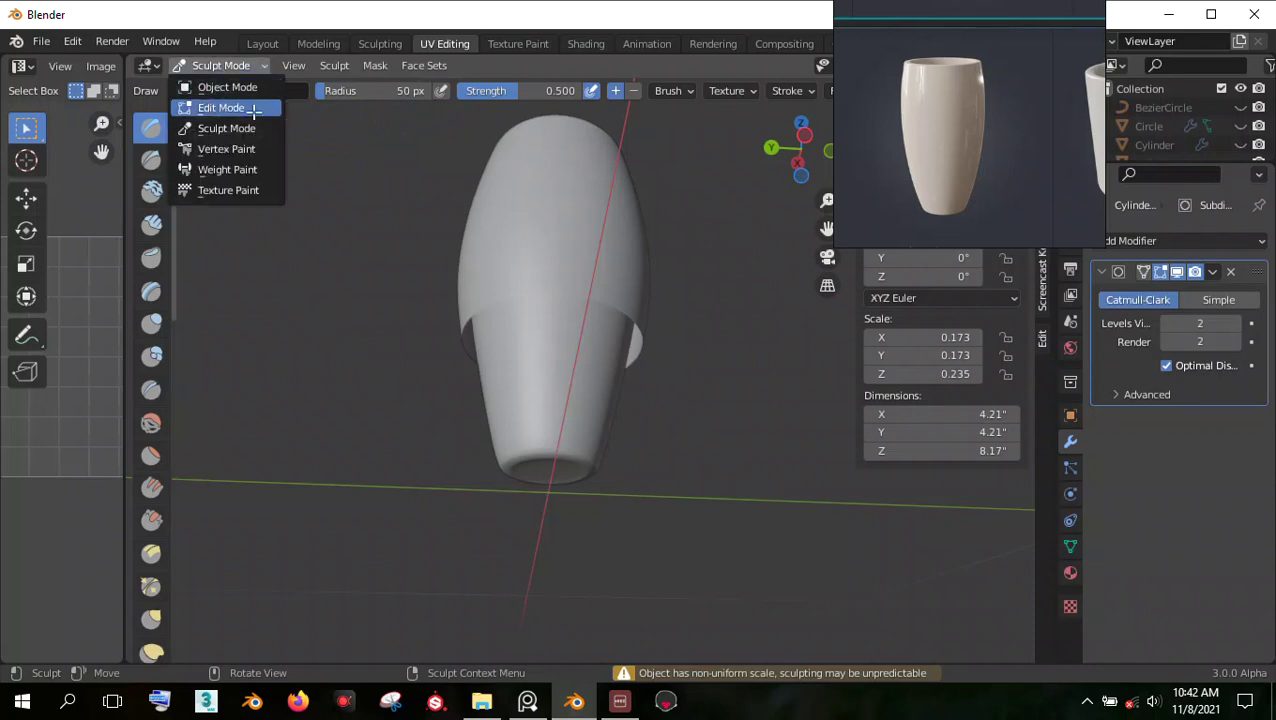
click(254, 110)
key(alt+h)
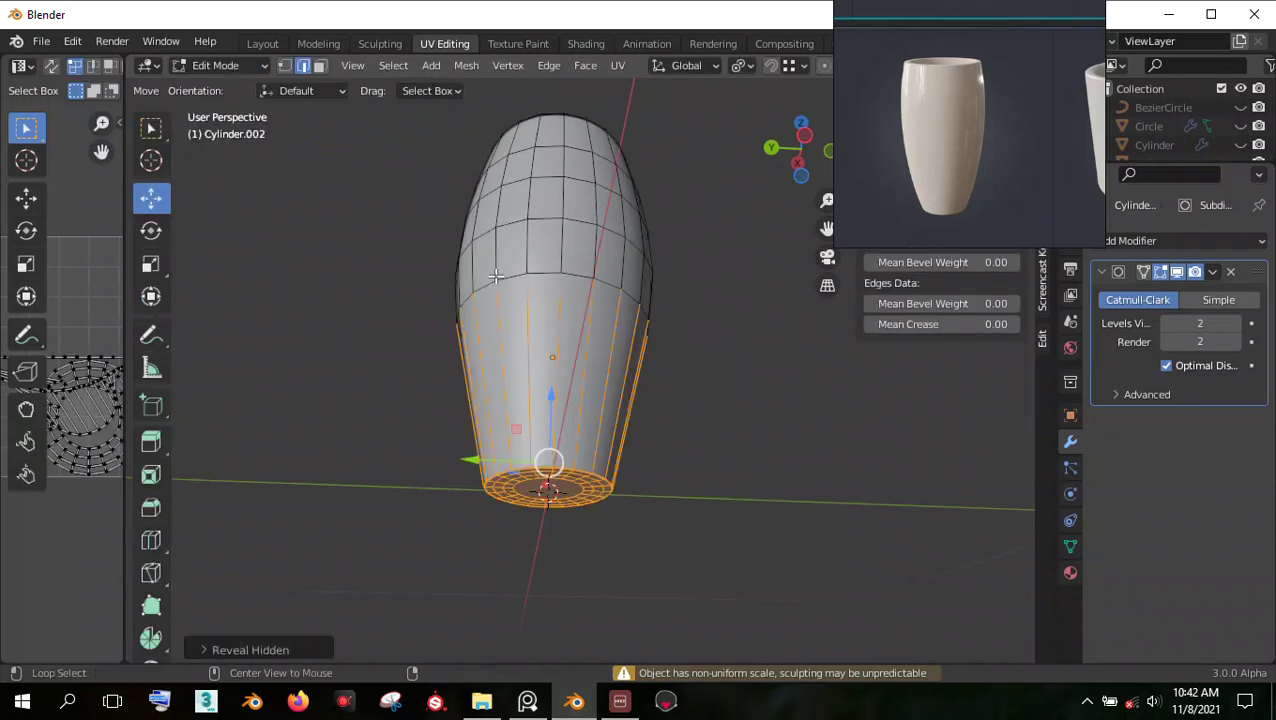
click(223, 65)
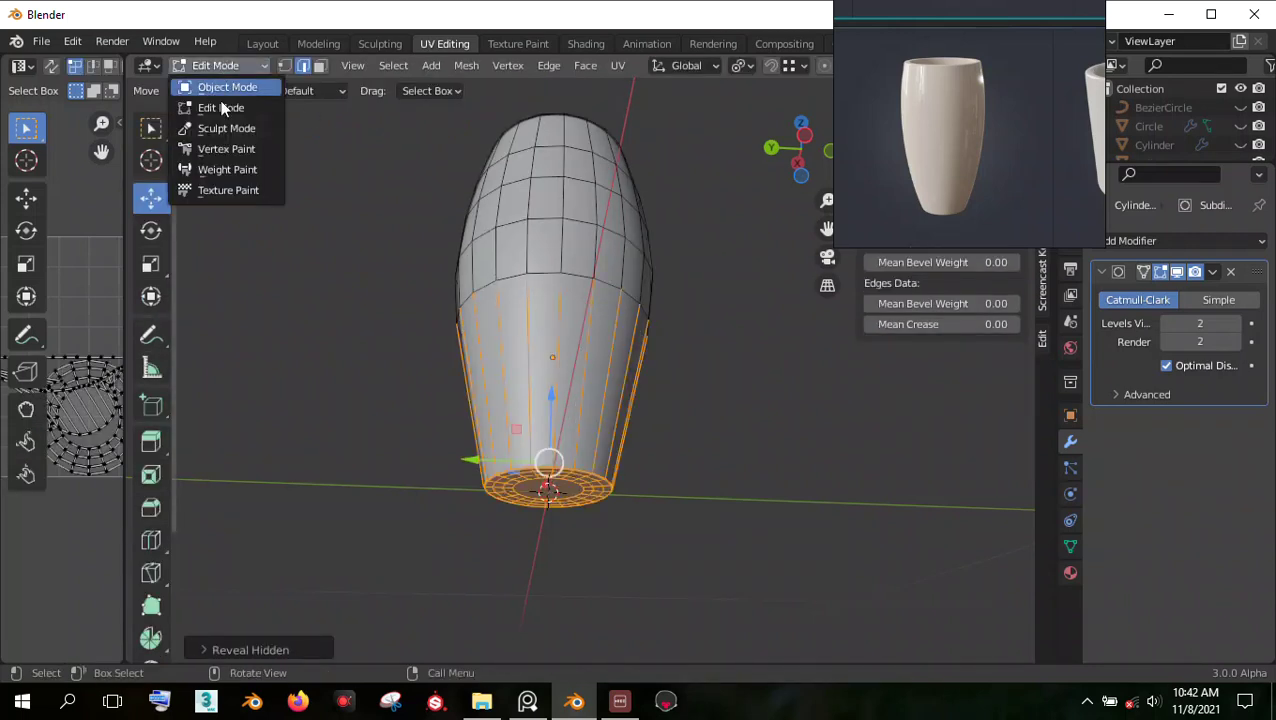
click(222, 88)
Step: Inspect the vase's side profile and its rim and interior from above, returning to the side view with the vase selected
alt+middle_drag(620, 370, 688, 382)
click(679, 340)
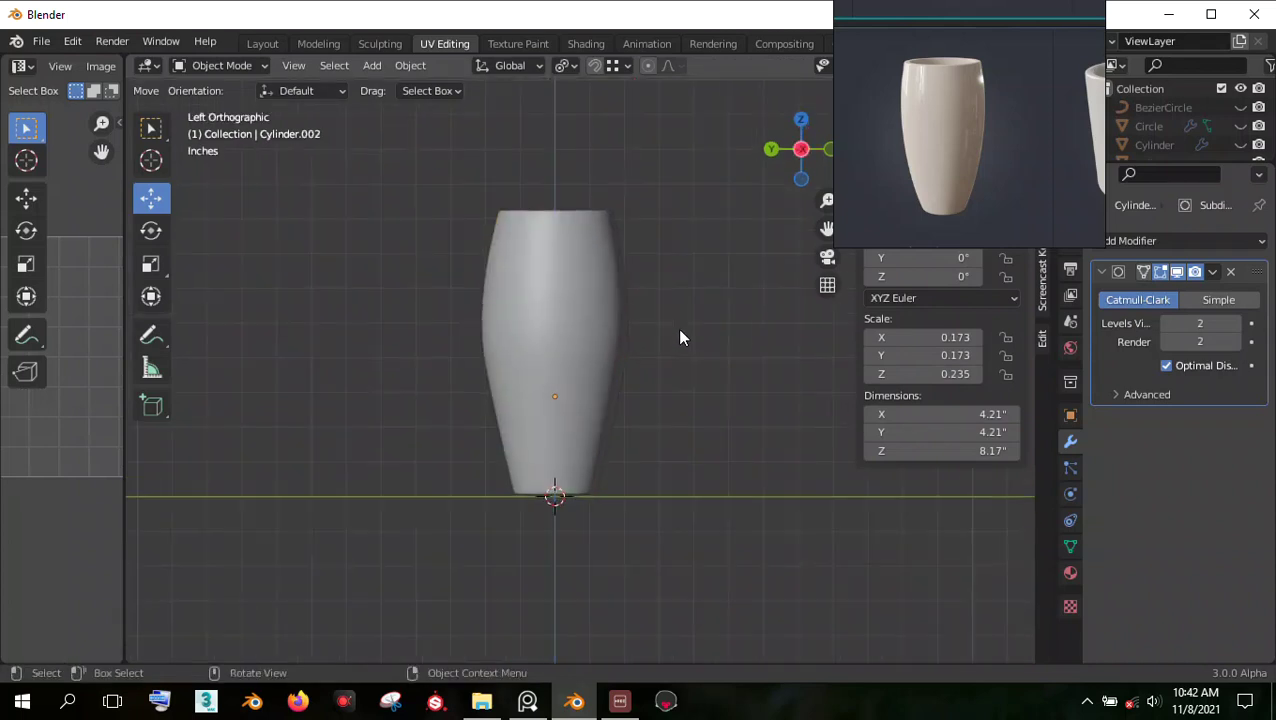
click(606, 298)
middle_drag(597, 286, 661, 410)
scroll(661, 410, up, 5)
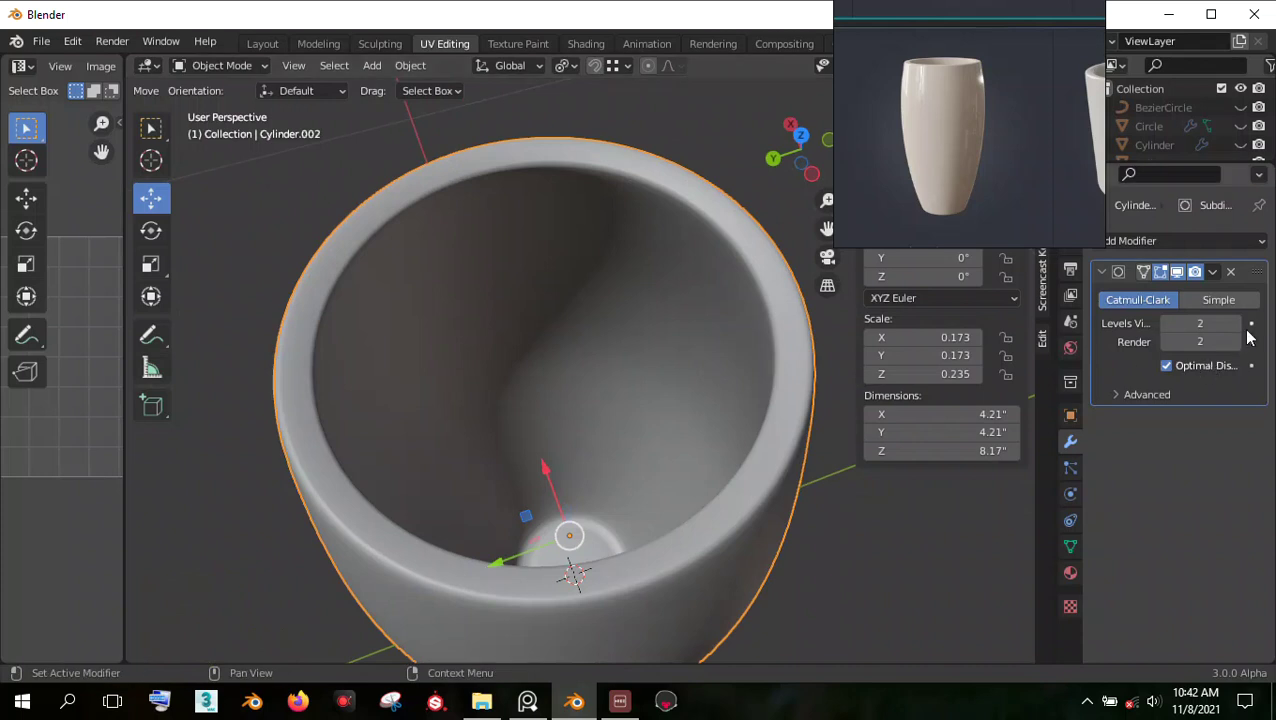
scroll(535, 399, down, 5)
middle_drag(535, 399, 692, 299)
click(688, 292)
click(598, 277)
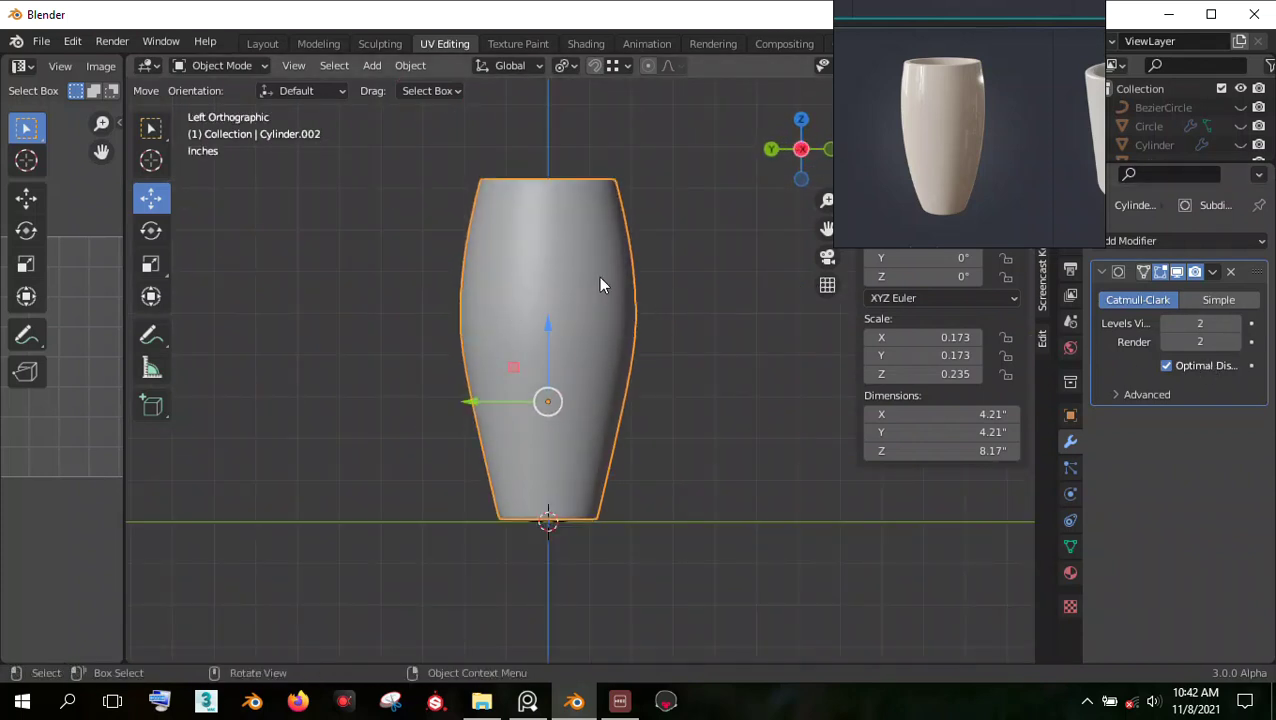
click(41, 41)
mouse_move(74, 393)
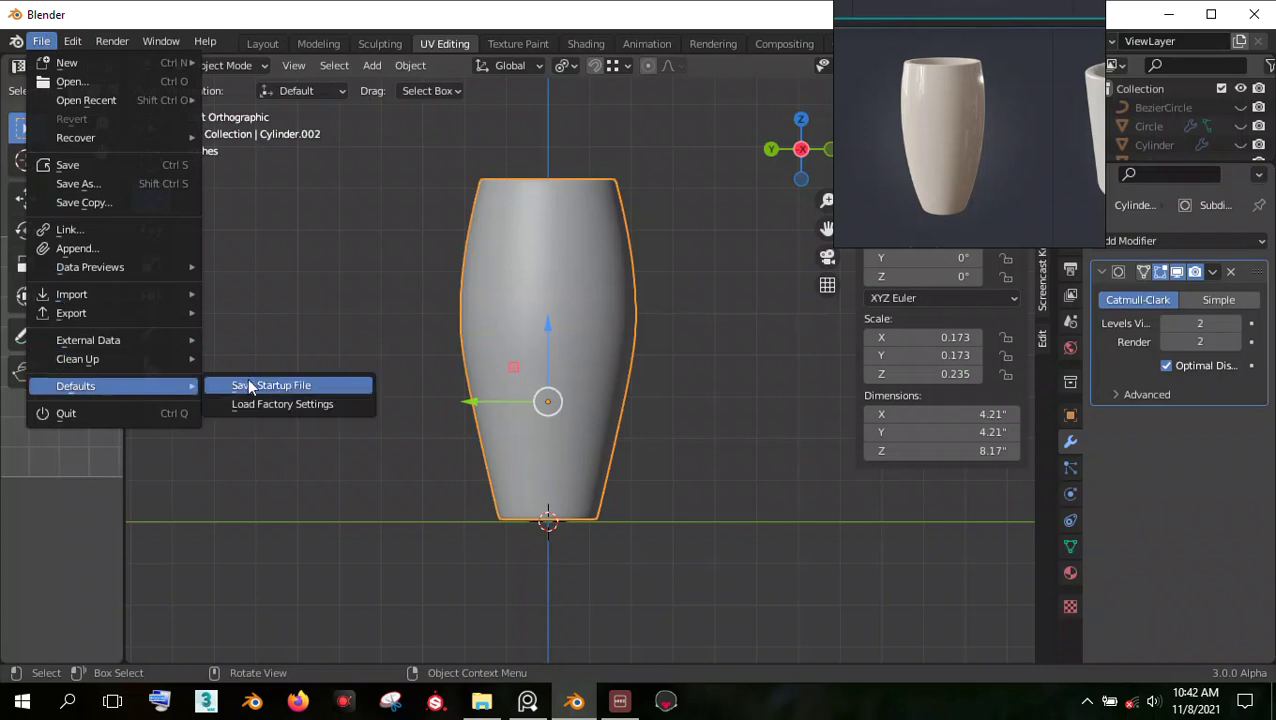
click(259, 382)
click(242, 378)
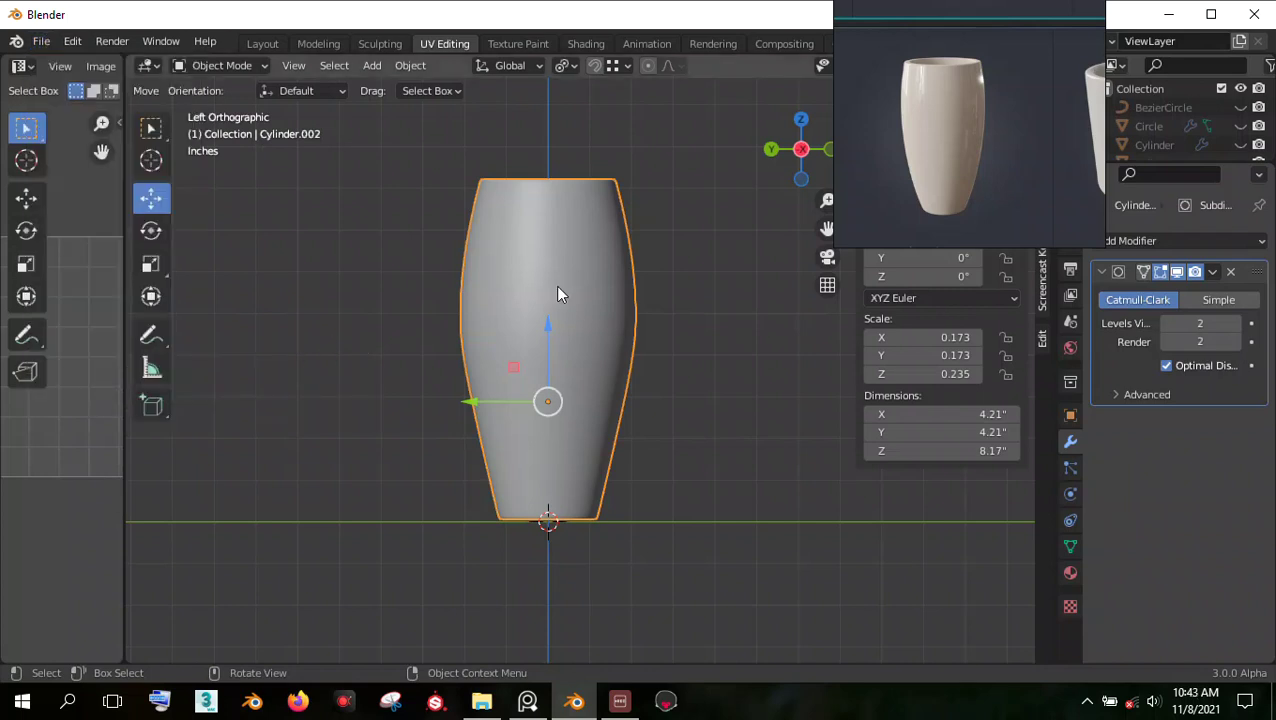
Step: Apply the scale transform of the selected vase
key(ctrl+a)
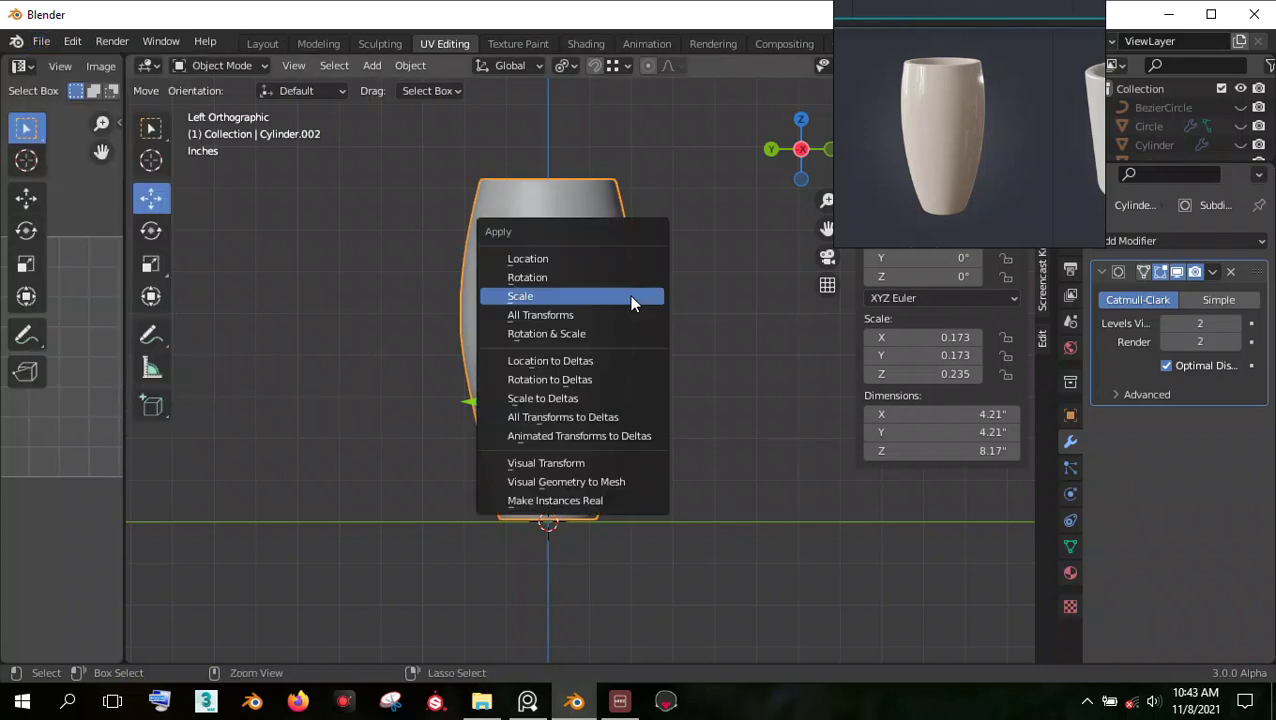
click(603, 299)
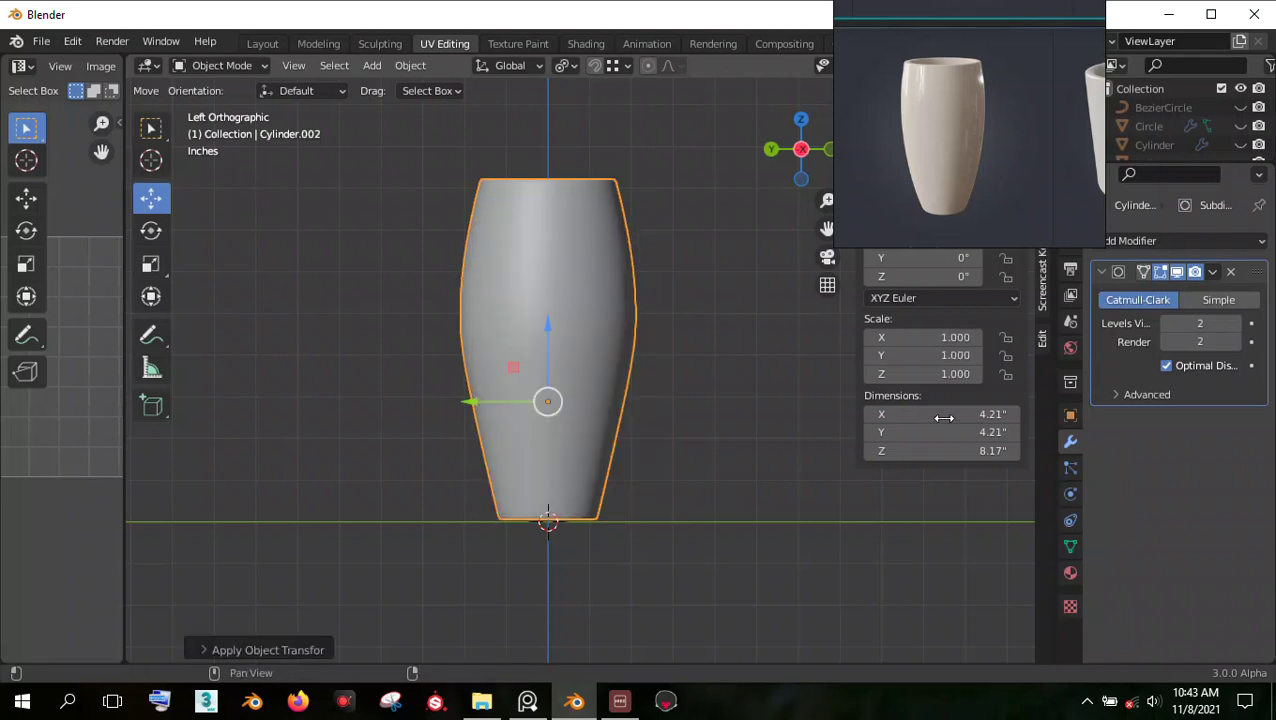
Step: Export the vase in STL format to the "flower por" folder as "indor flower pot 7.stl"
click(41, 41)
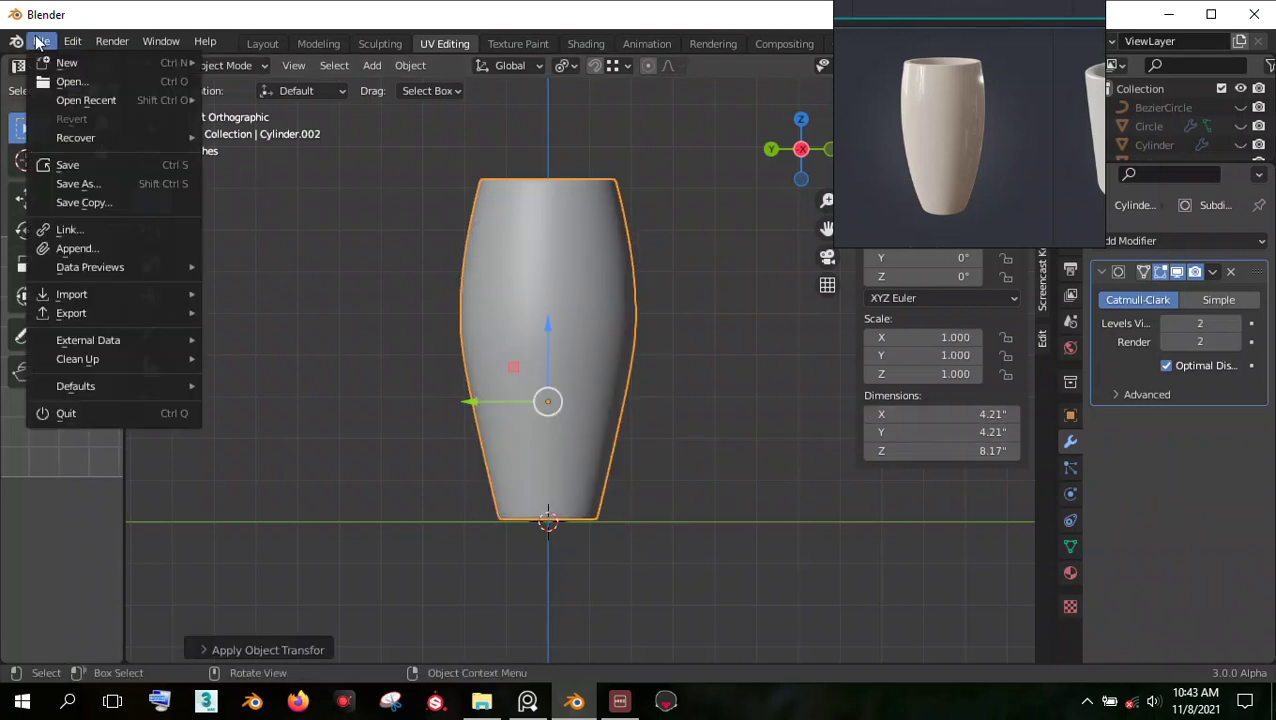
mouse_move(82, 314)
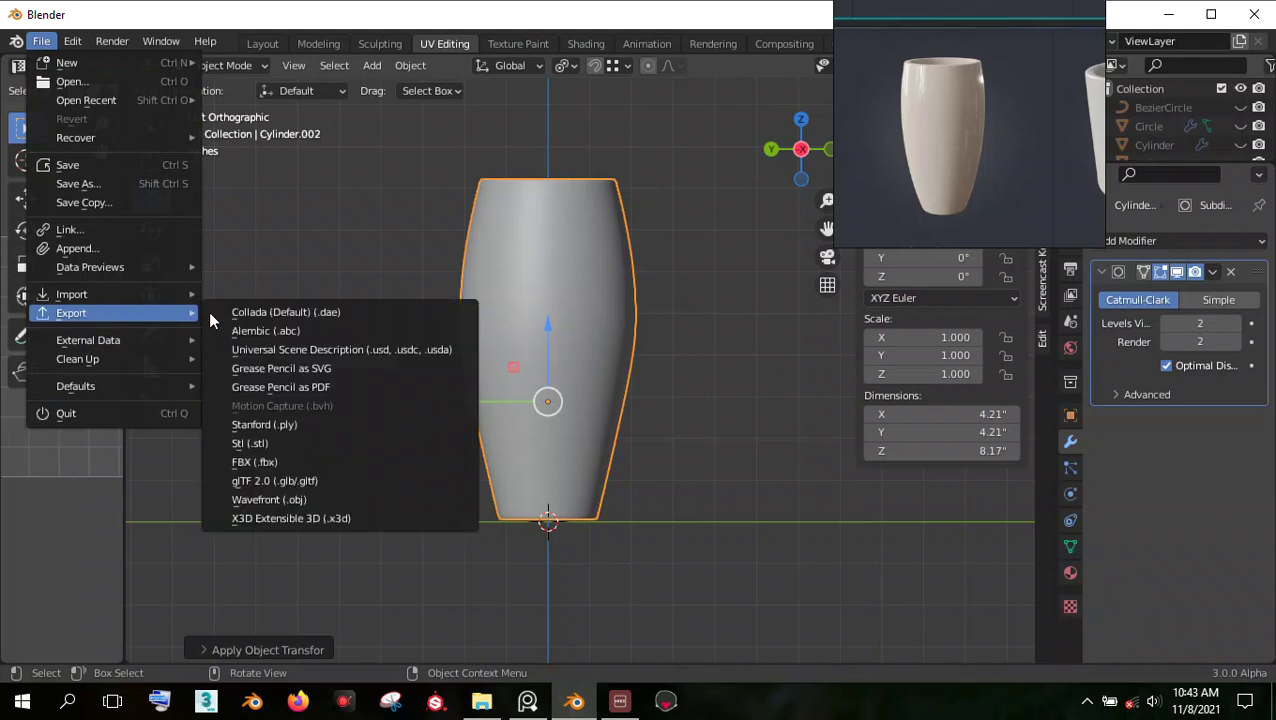
click(276, 443)
click(486, 246)
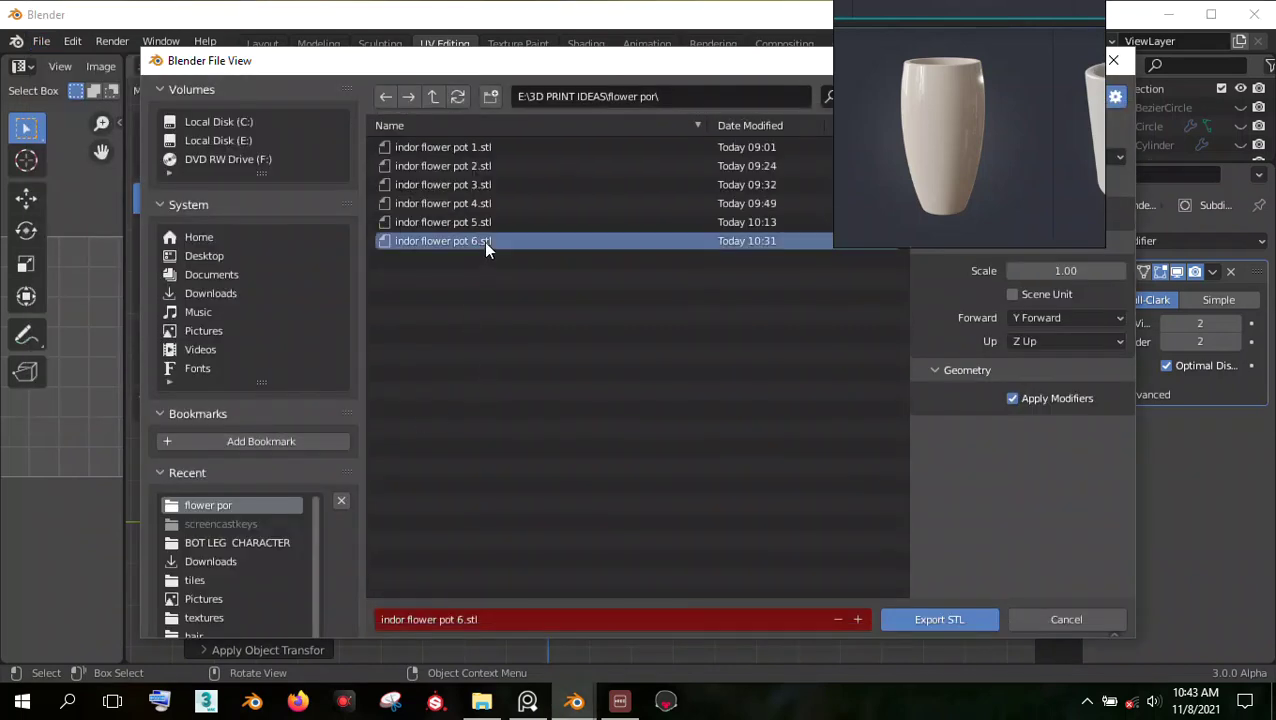
click(465, 619)
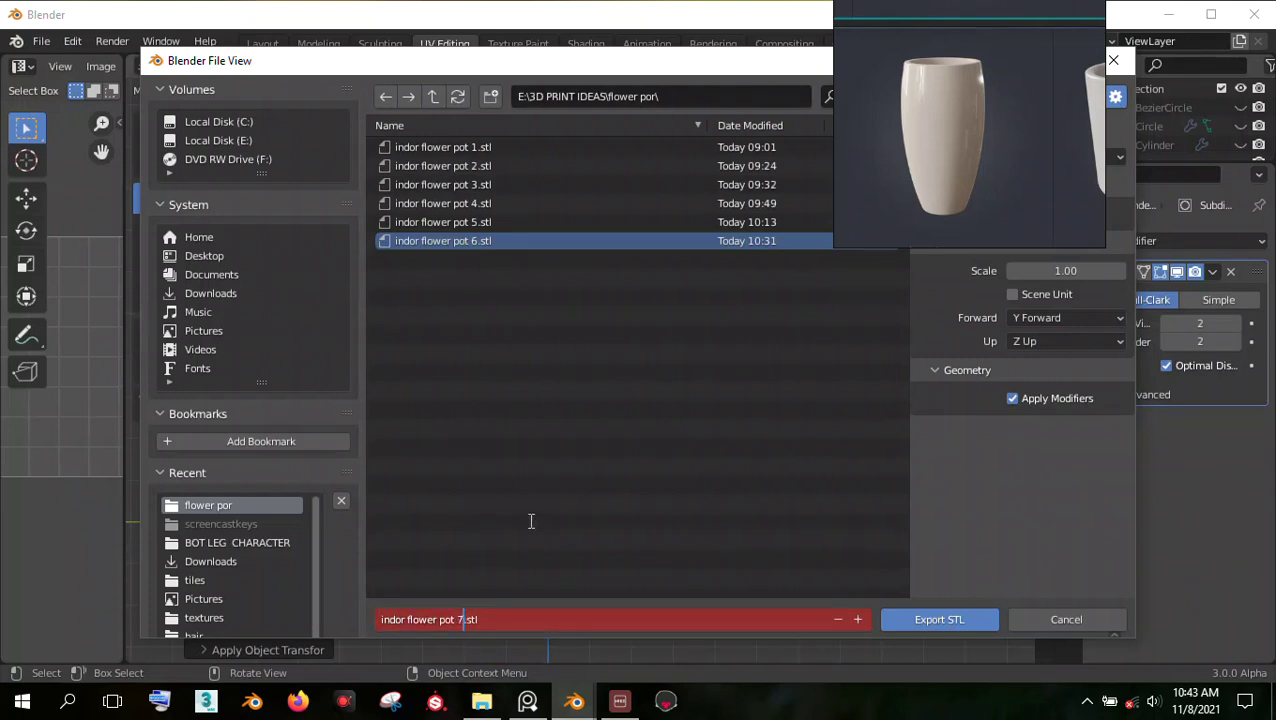
click(535, 454)
right_drag(955, 194, 1024, 74)
click(905, 618)
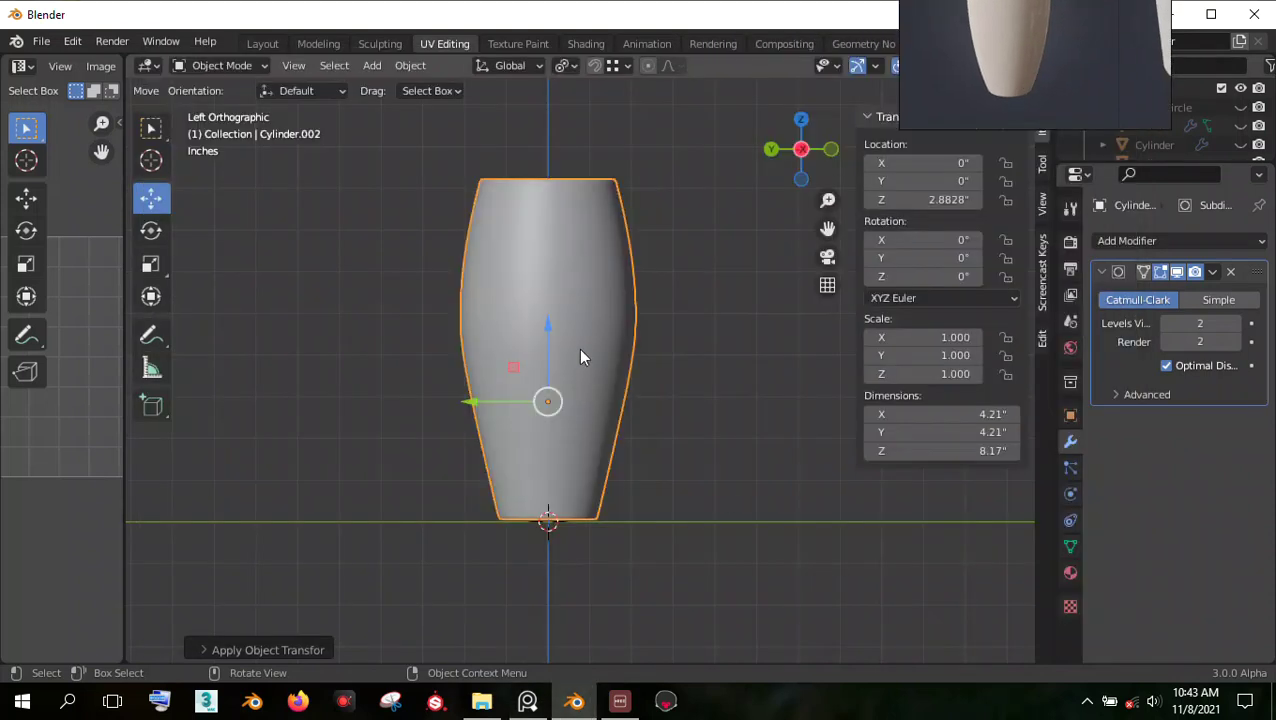
scroll(599, 358, up, 2)
scroll(599, 351, down, 1)
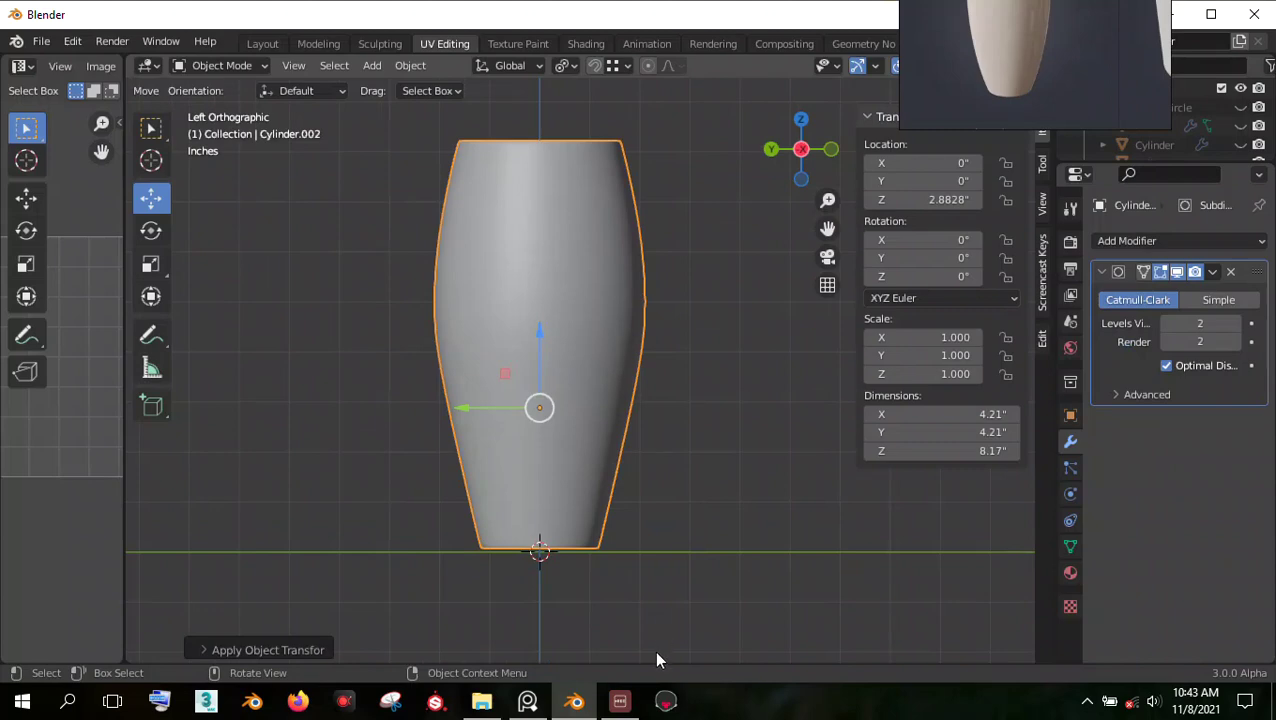